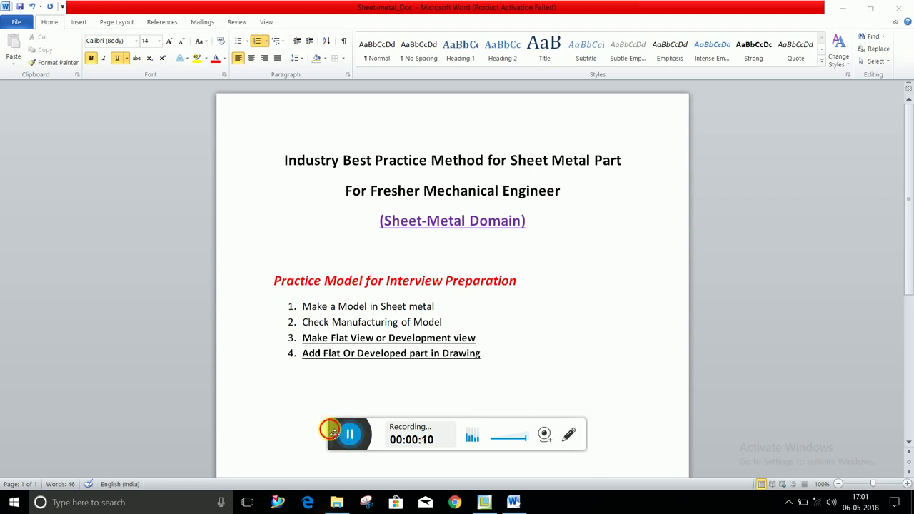
Scroll through the four-step sheet metal practice plan in Word, then switch to Creo Parametric.
drag(330, 430, 333, 450)
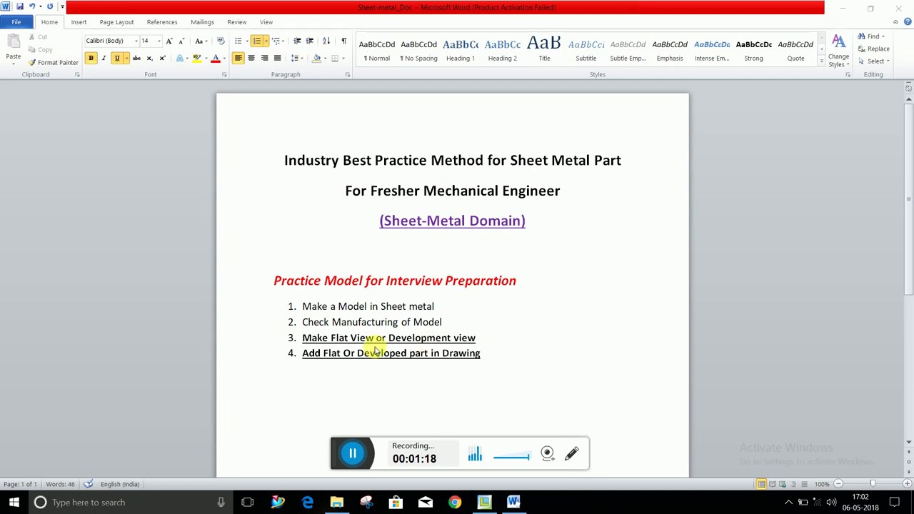
click(485, 502)
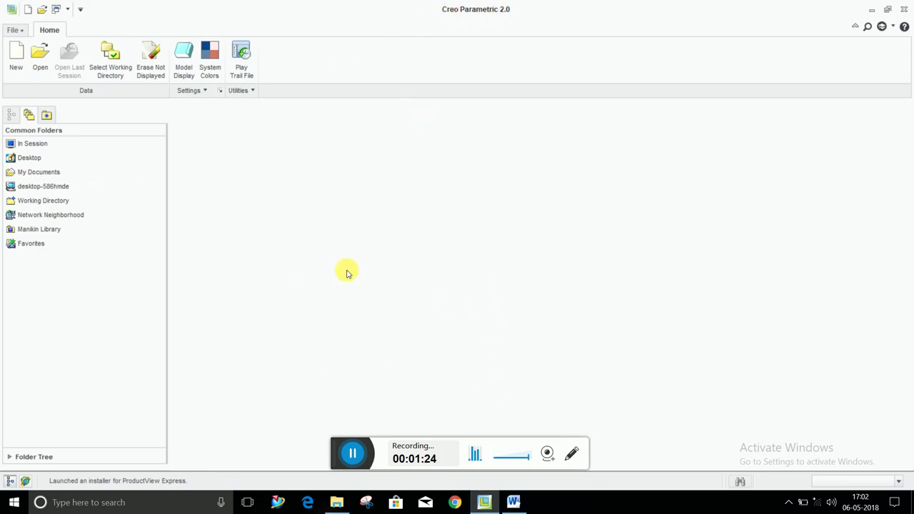
drag(335, 448, 633, 451)
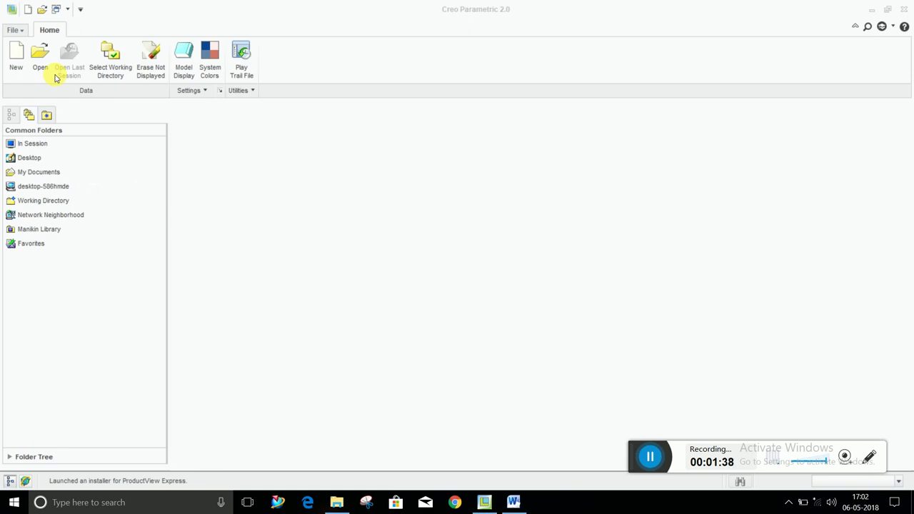
Create a new Sheetmetal part named 02 using the default template.
click(17, 63)
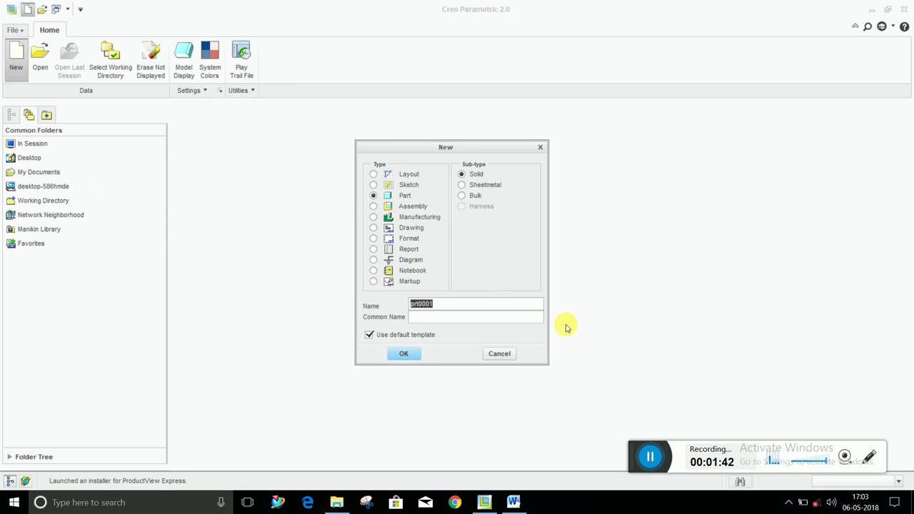
click(490, 185)
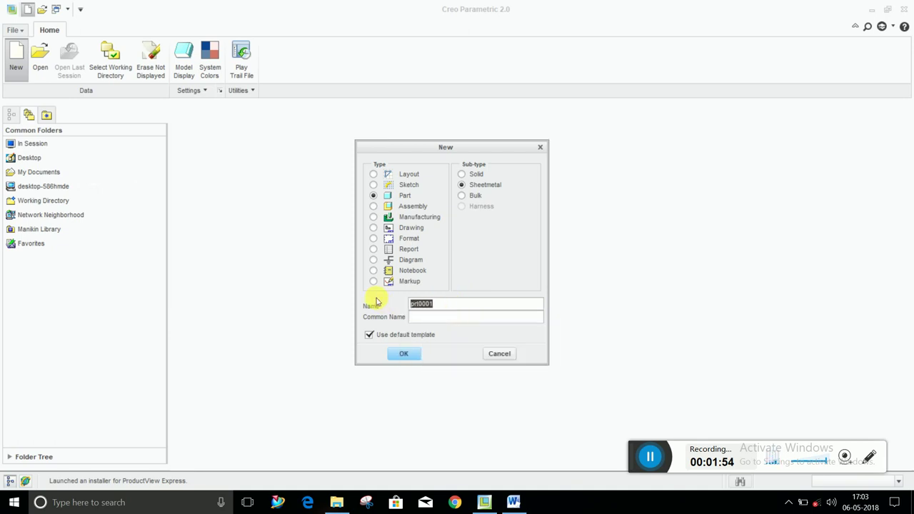
text(02)
click(403, 355)
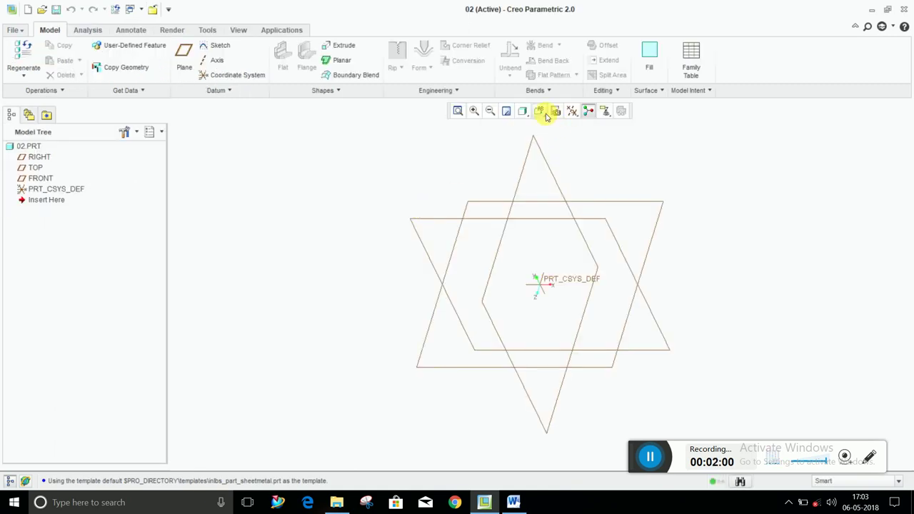
Set Isometric as the default orientation in the Reorient dialog's Preferences.
click(546, 113)
click(552, 222)
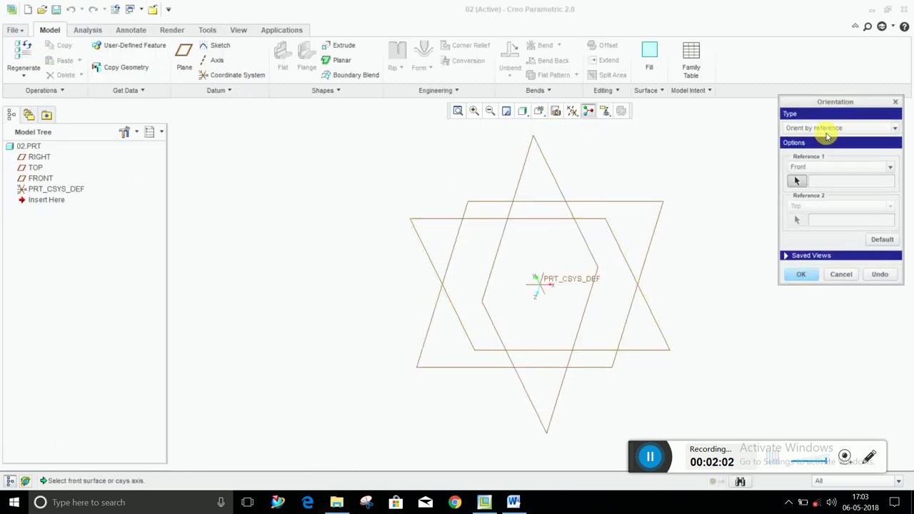
click(838, 127)
click(838, 157)
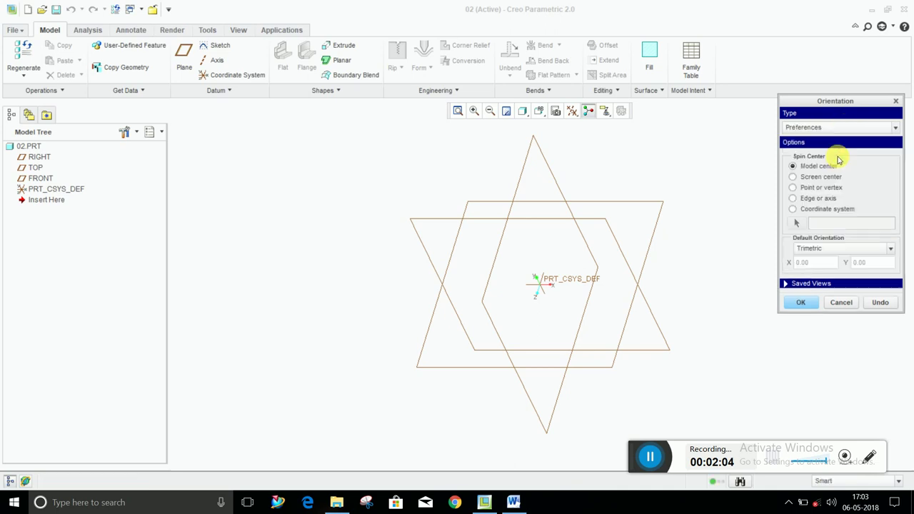
click(836, 248)
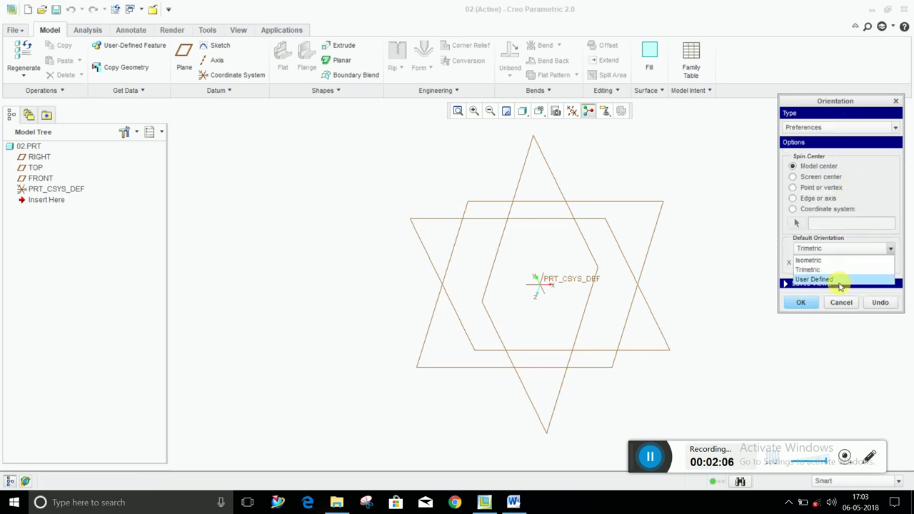
click(833, 260)
click(805, 304)
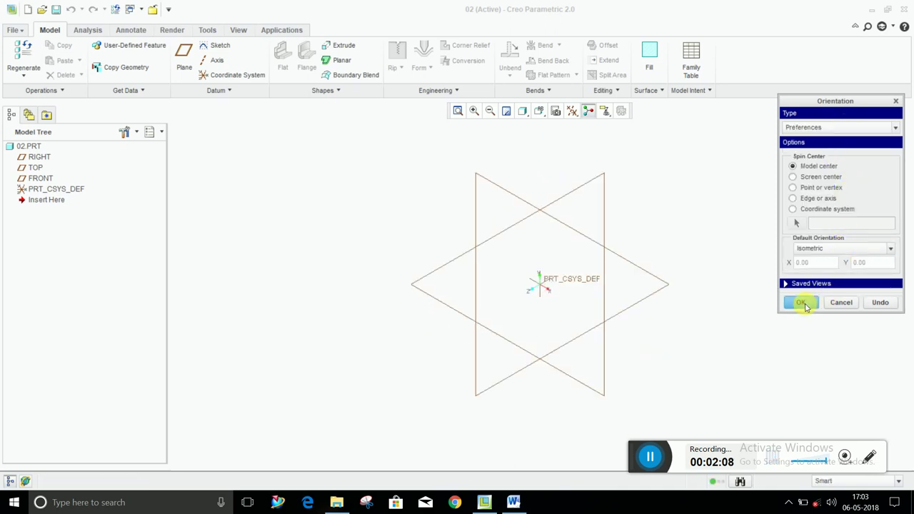
Turn off axis, point and coordinate system display, keeping only datum planes visible.
click(571, 111)
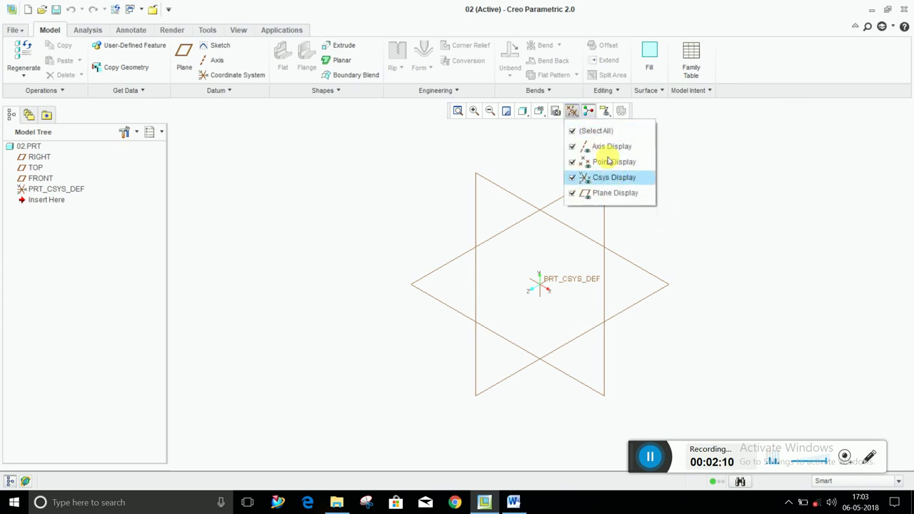
click(596, 131)
click(613, 193)
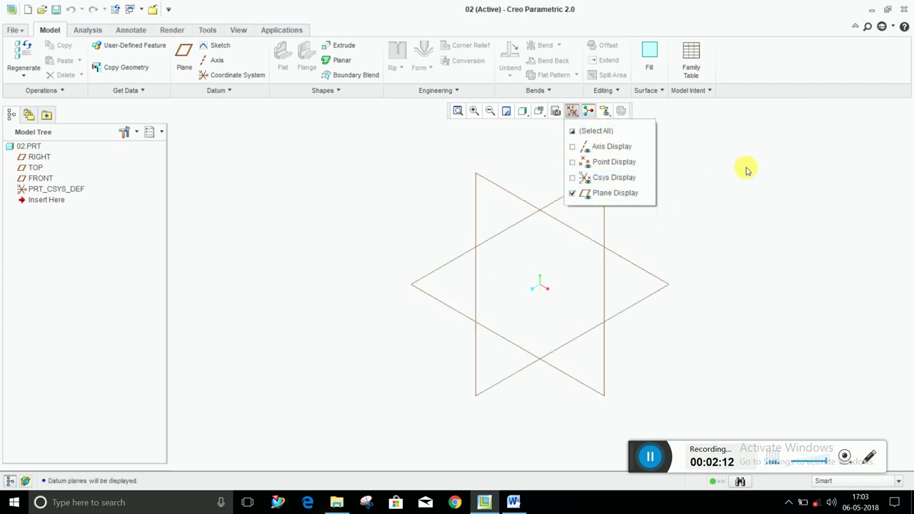
click(14, 30)
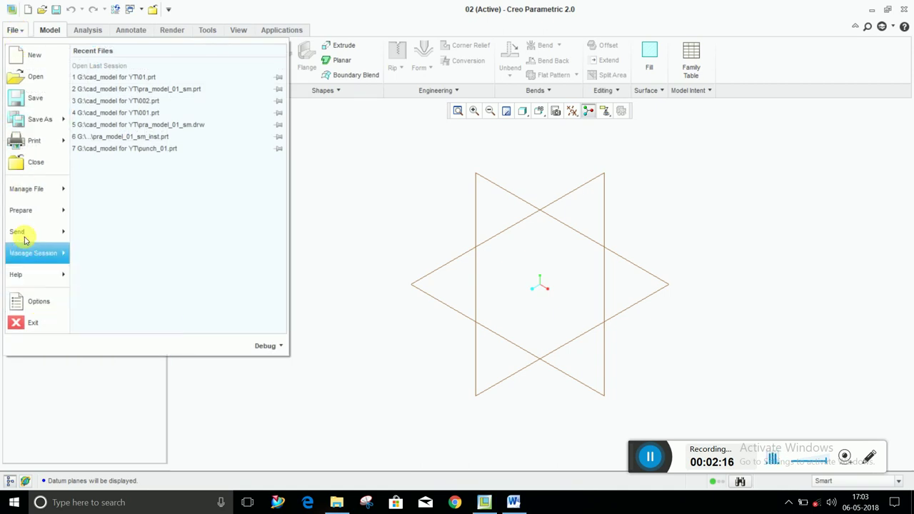
mouse_move(28, 210)
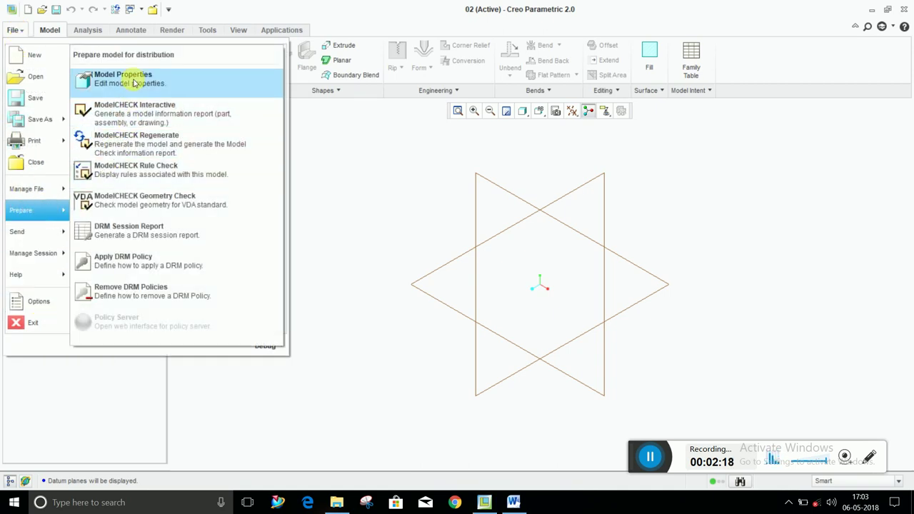
Set part 02's units to millimeter Kilogram Sec (mmKs), converting existing dimensions.
click(133, 77)
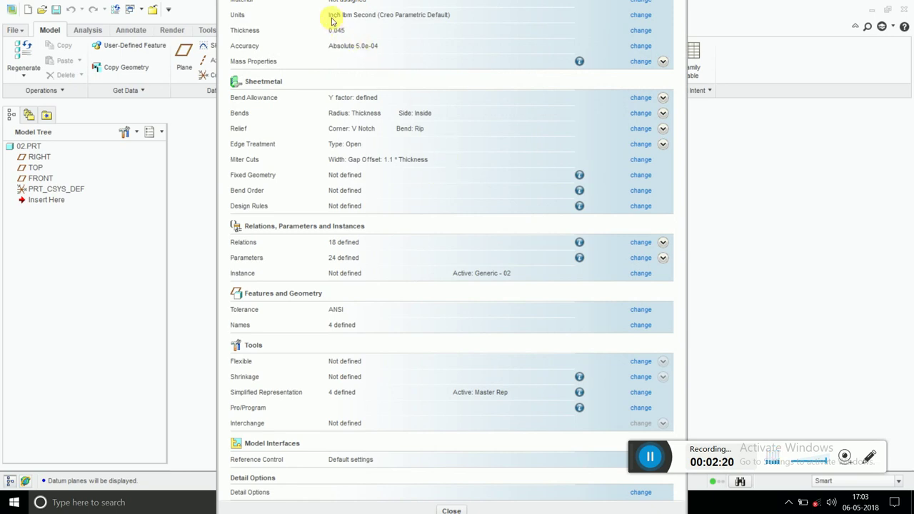
click(641, 15)
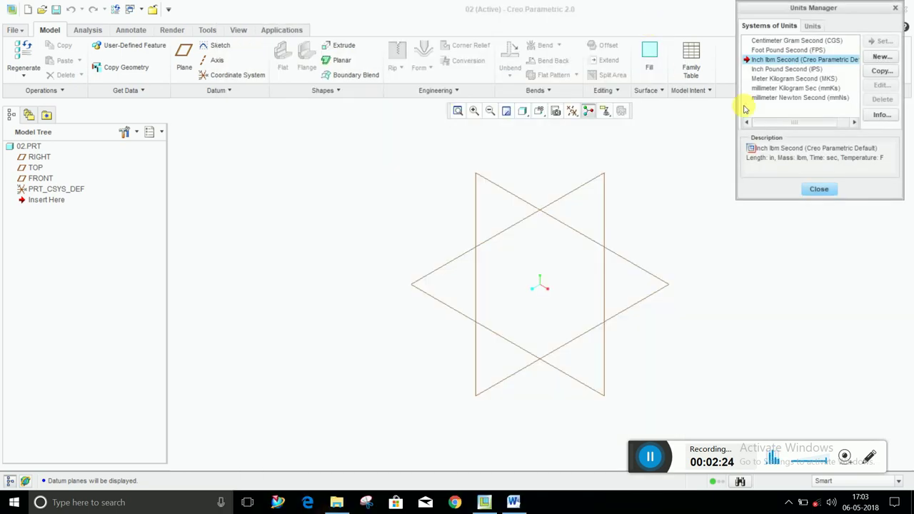
click(793, 88)
click(883, 41)
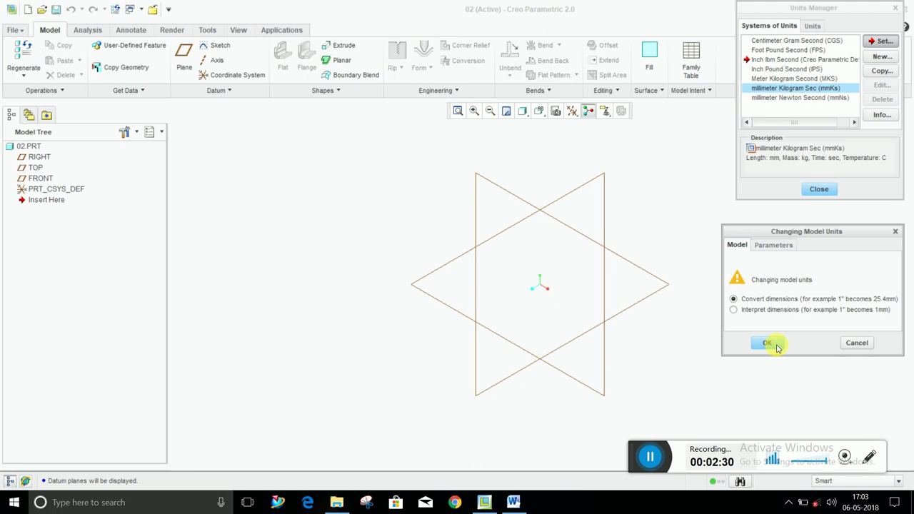
click(776, 345)
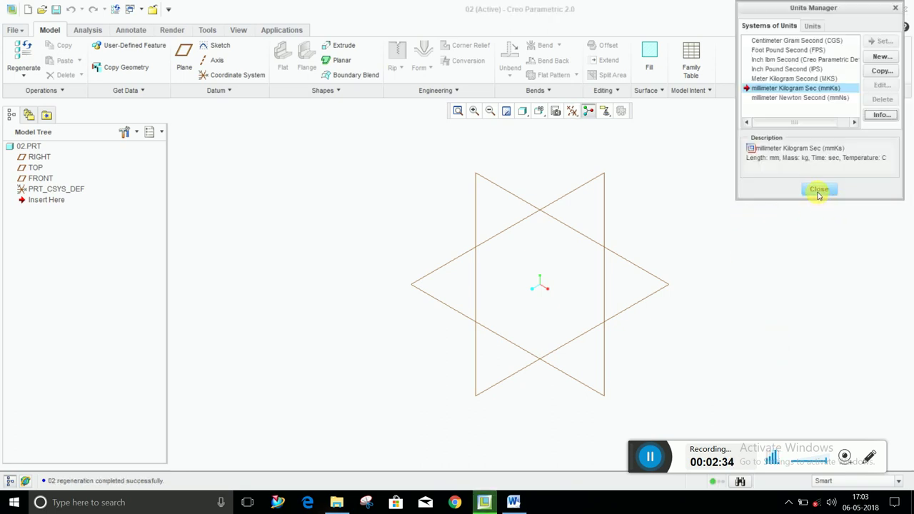
click(819, 191)
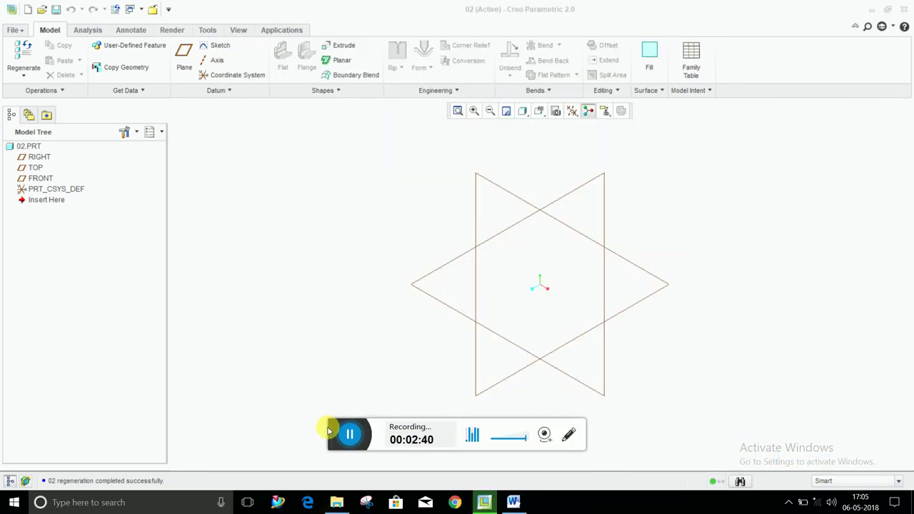
Start a Planar wall with thickness 2 and open its sketch on the TOP plane.
drag(351, 433, 668, 455)
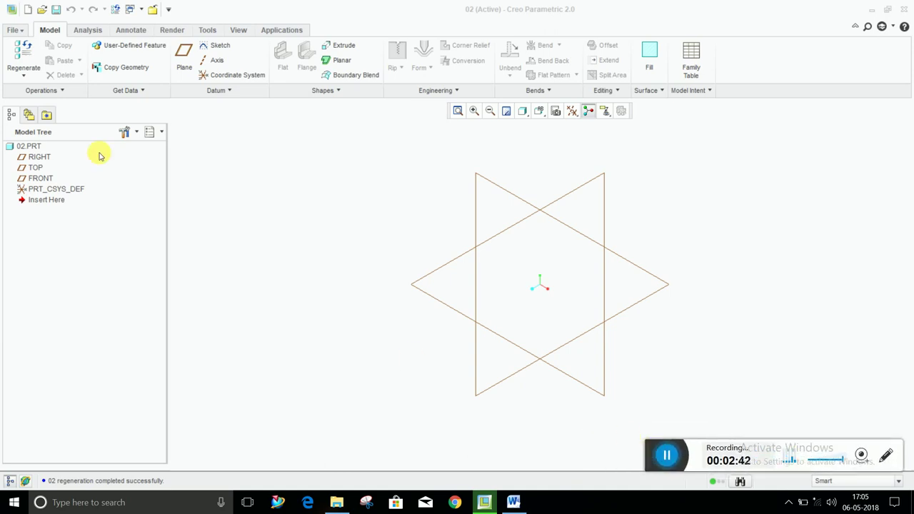
click(342, 60)
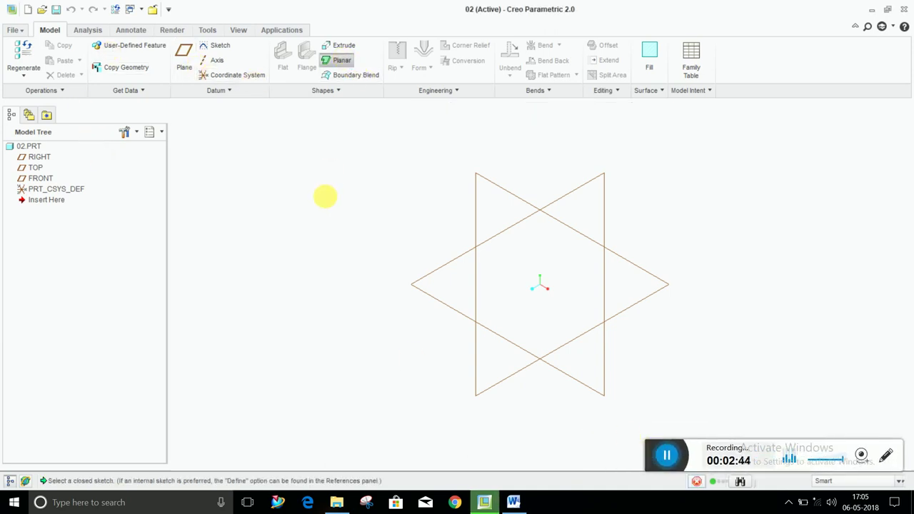
drag(57, 60, 18, 61)
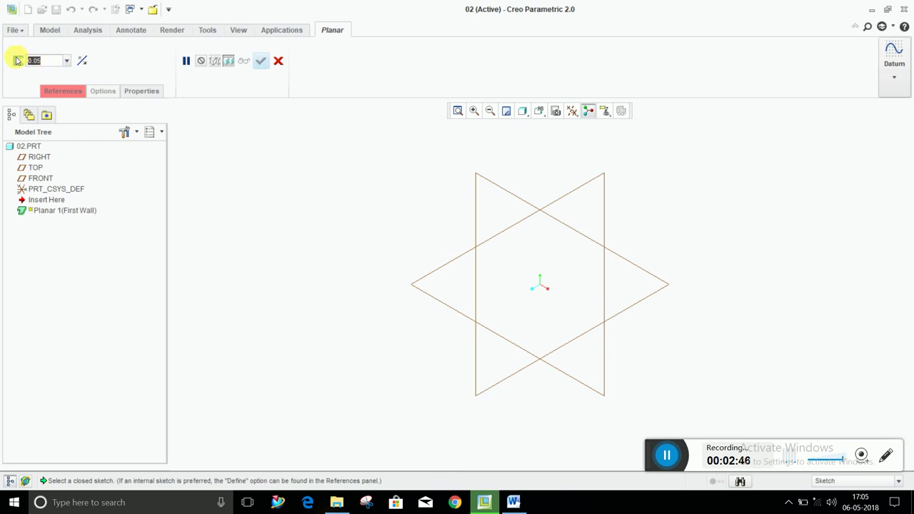
text(2)
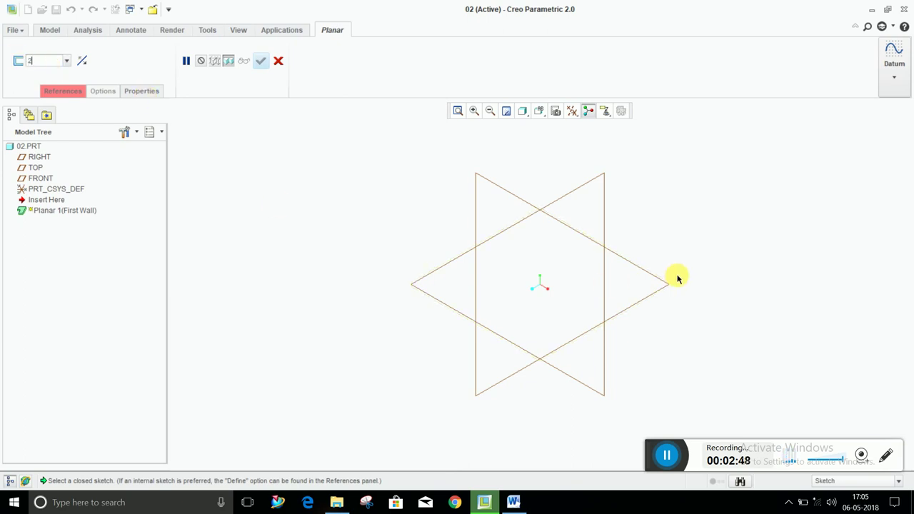
key(Return)
double_click(664, 291)
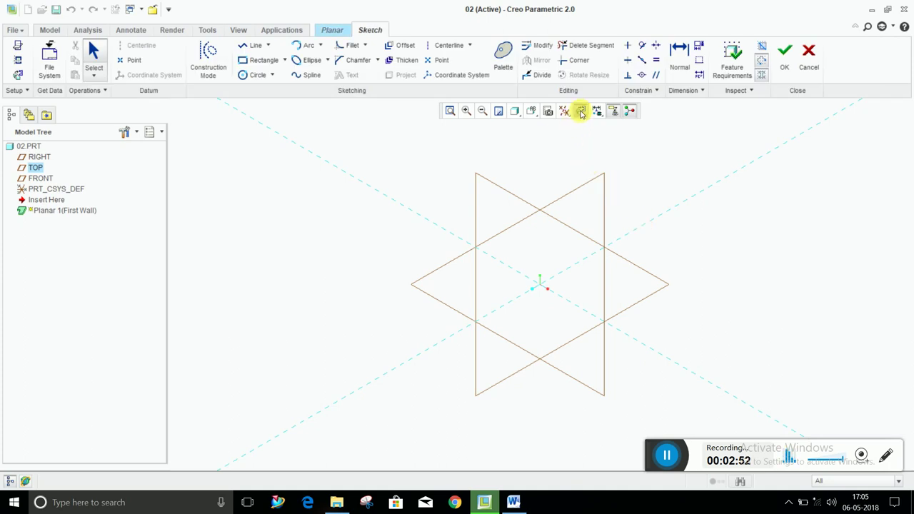
Draw a closed four-line tapered outline starting and ending at the origin.
click(581, 111)
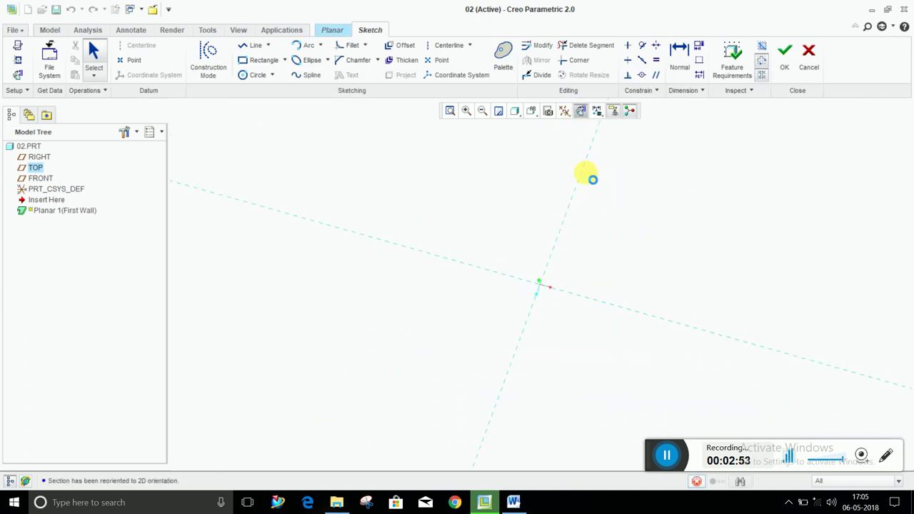
click(262, 50)
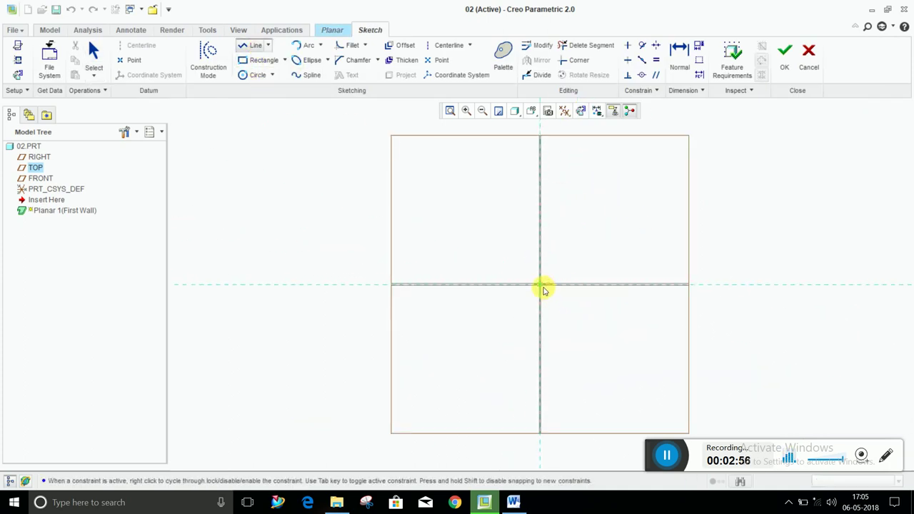
click(540, 284)
click(540, 156)
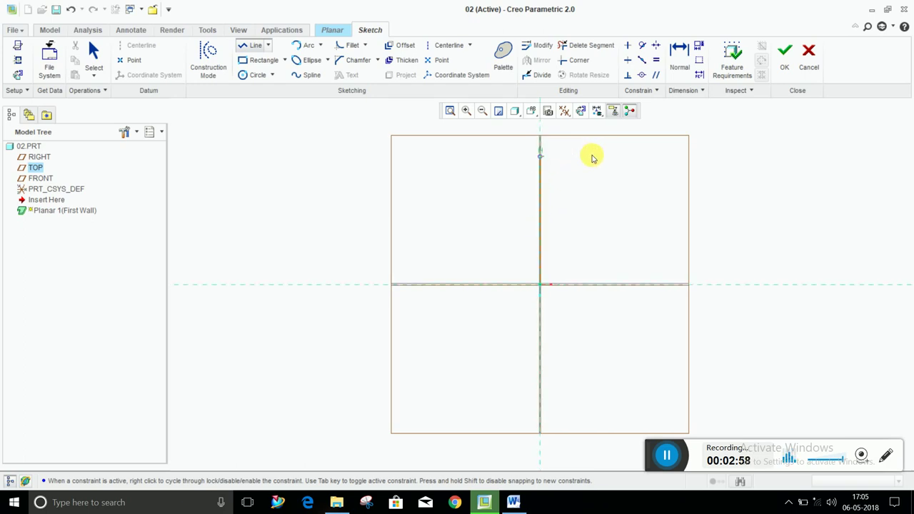
click(612, 156)
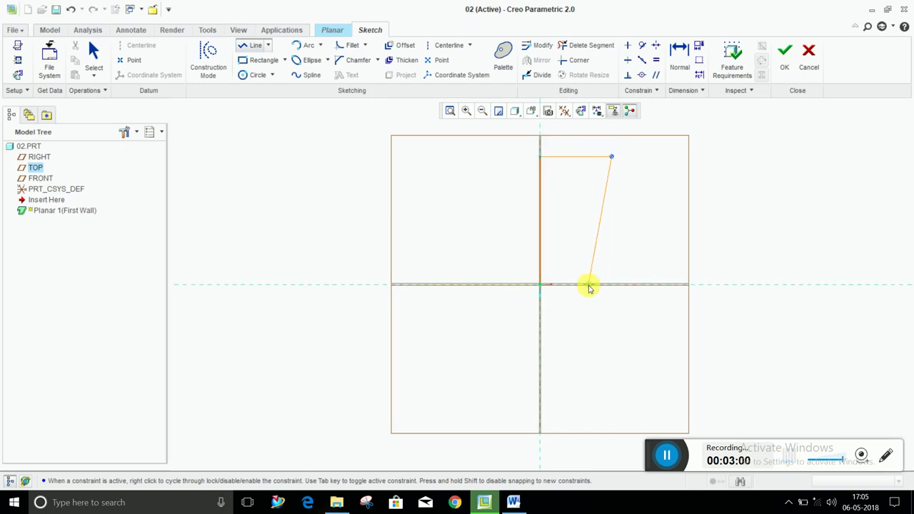
click(588, 284)
click(540, 285)
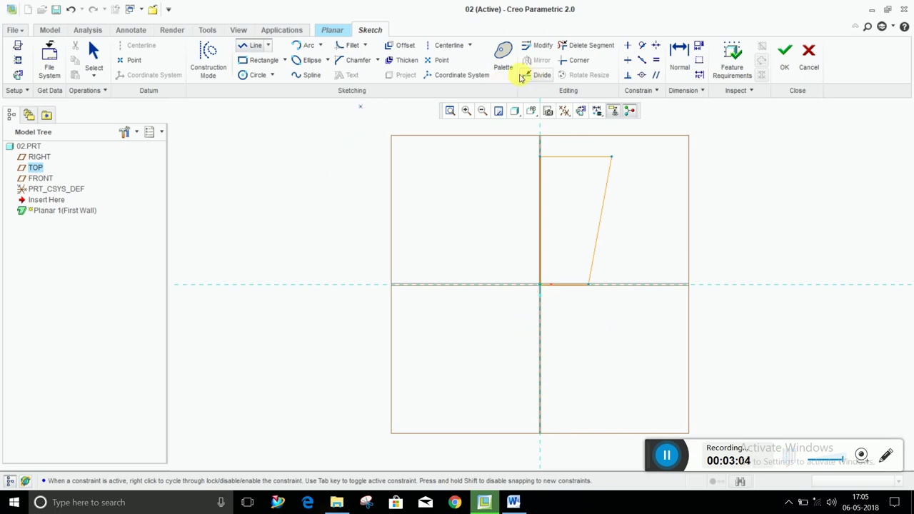
click(579, 61)
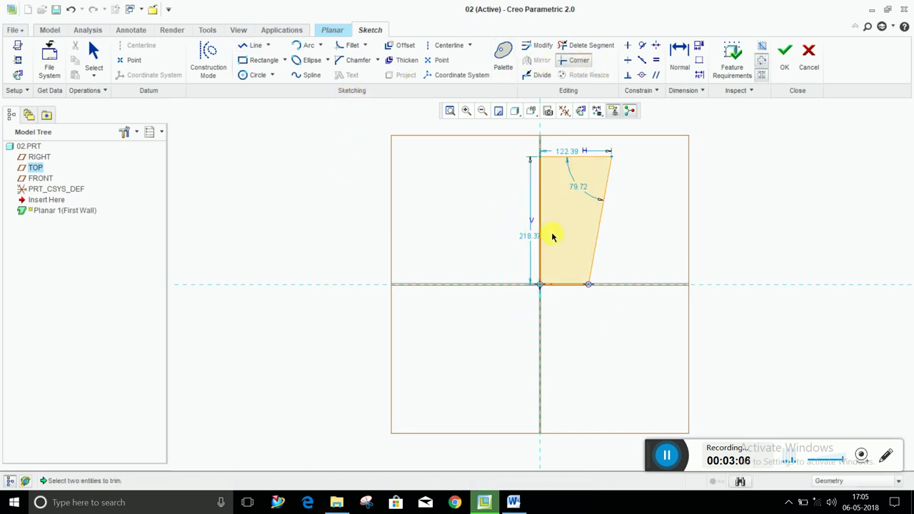
middle_click(646, 216)
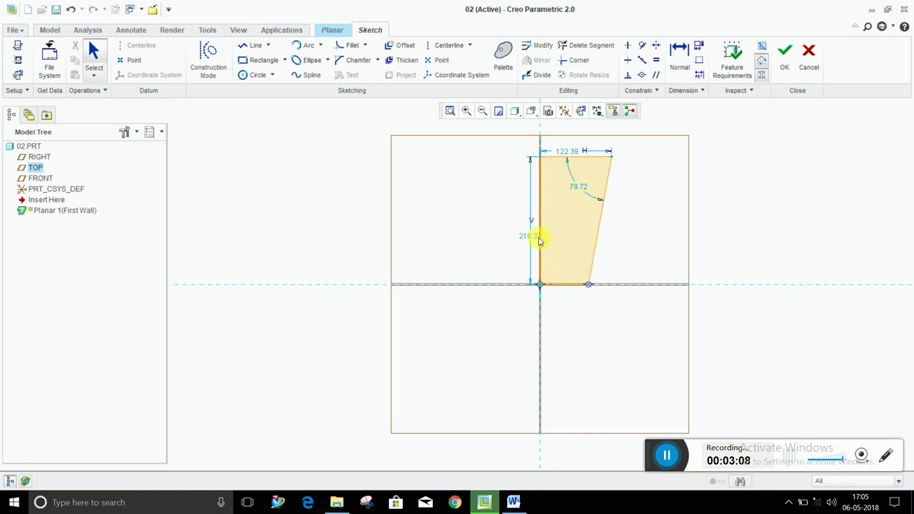
Dimension the outline: height 25, width 25, top edge 10, with height dimension moved left.
click(529, 238)
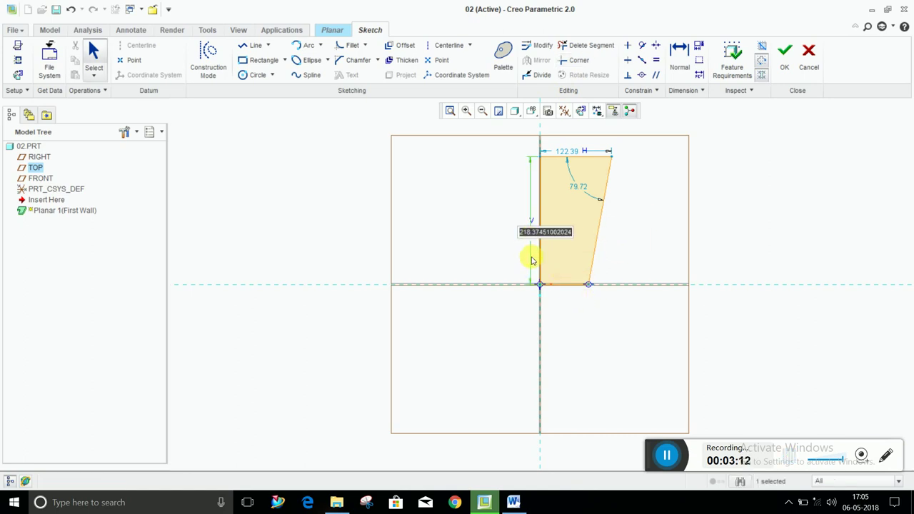
text(25)
key(Return)
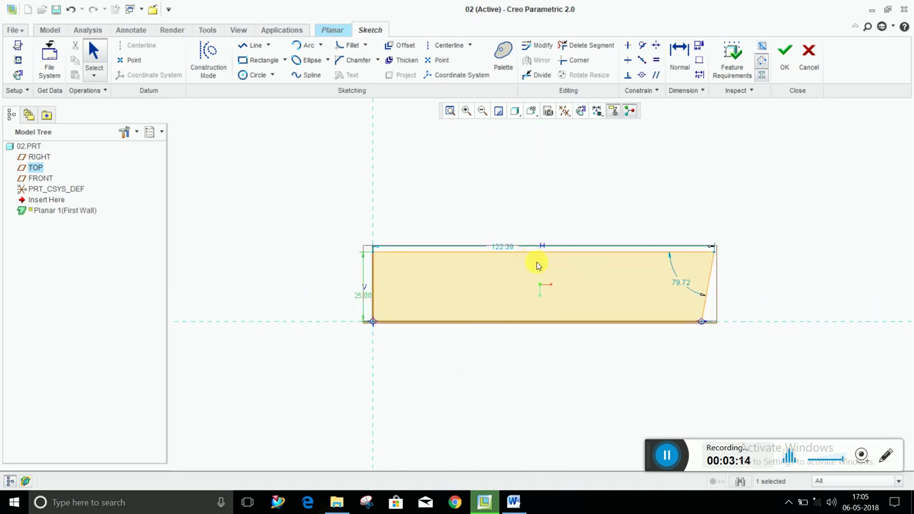
double_click(509, 247)
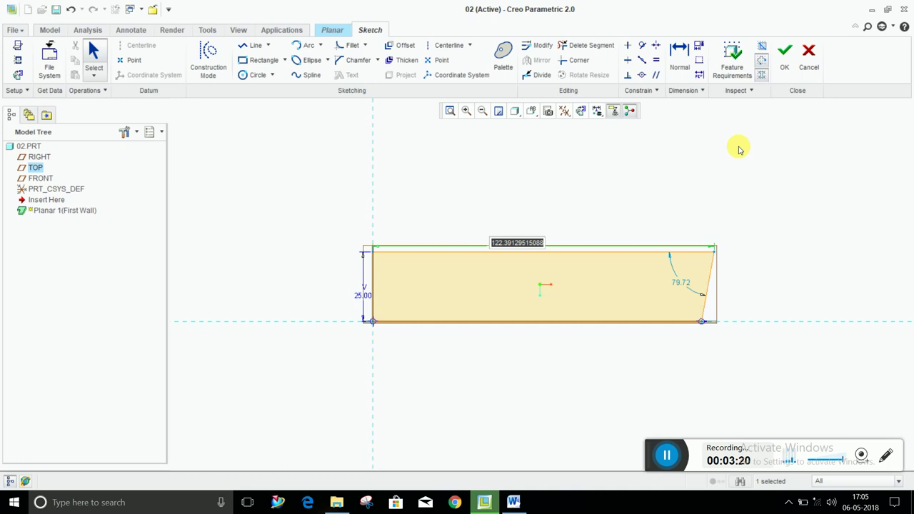
text(25)
key(Return)
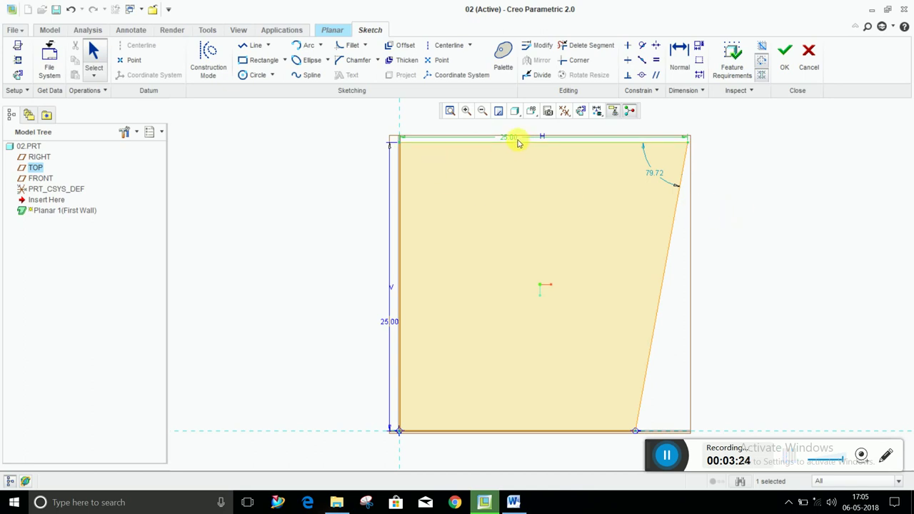
double_click(519, 142)
text(0)
key(Return)
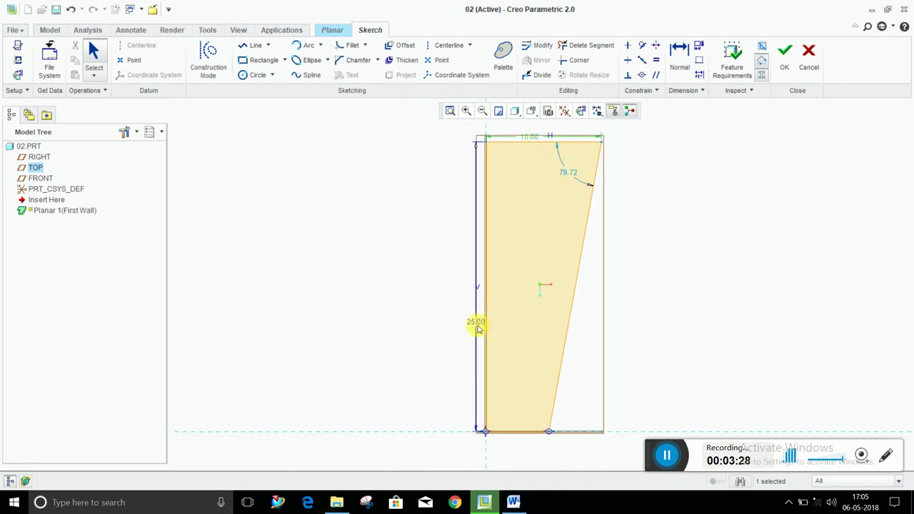
drag(487, 327, 434, 319)
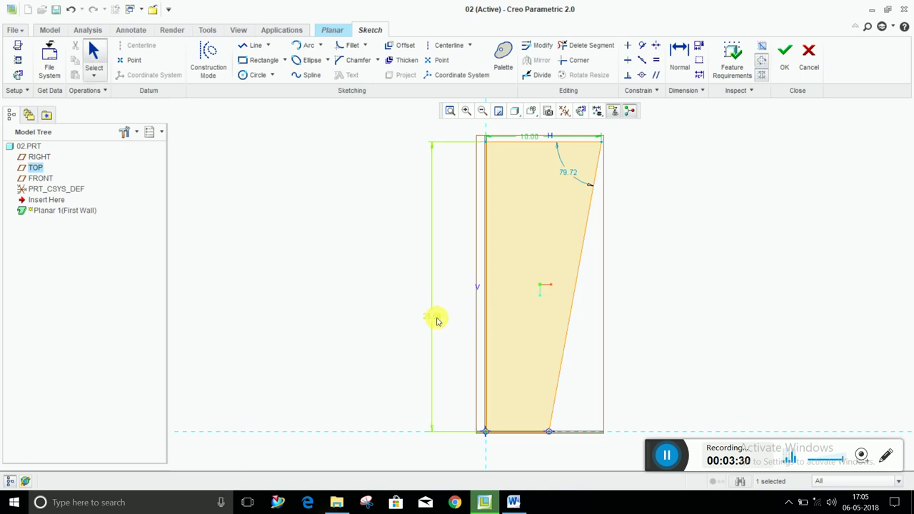
double_click(436, 319)
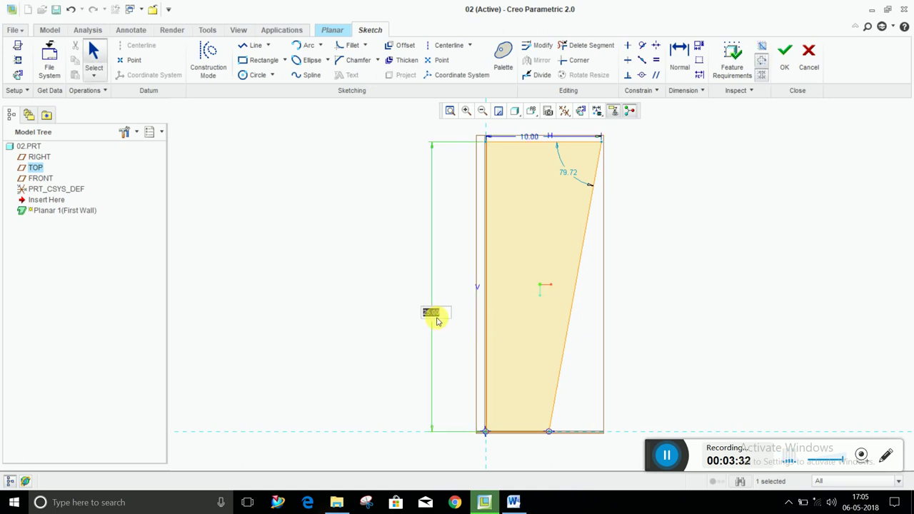
key(Return)
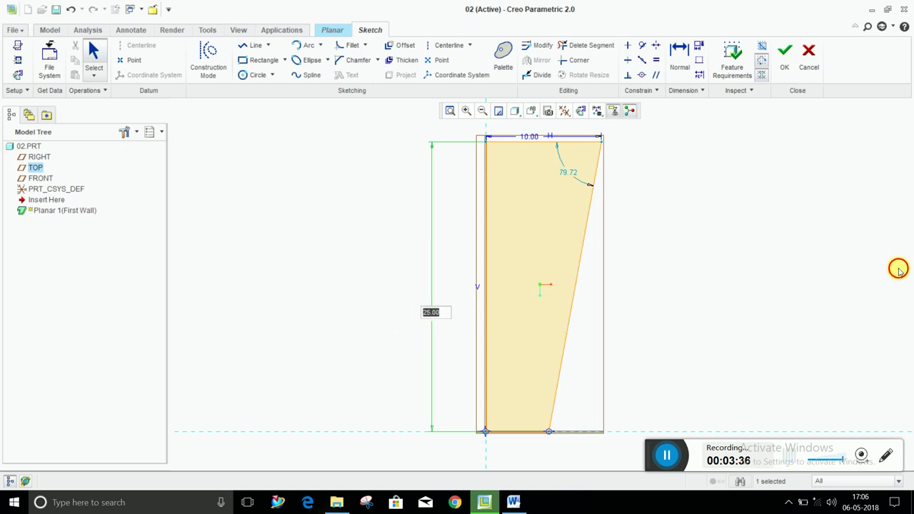
Accept the trapezoid sketch and finish Planar 1 as a 2.00-thick plate.
click(786, 77)
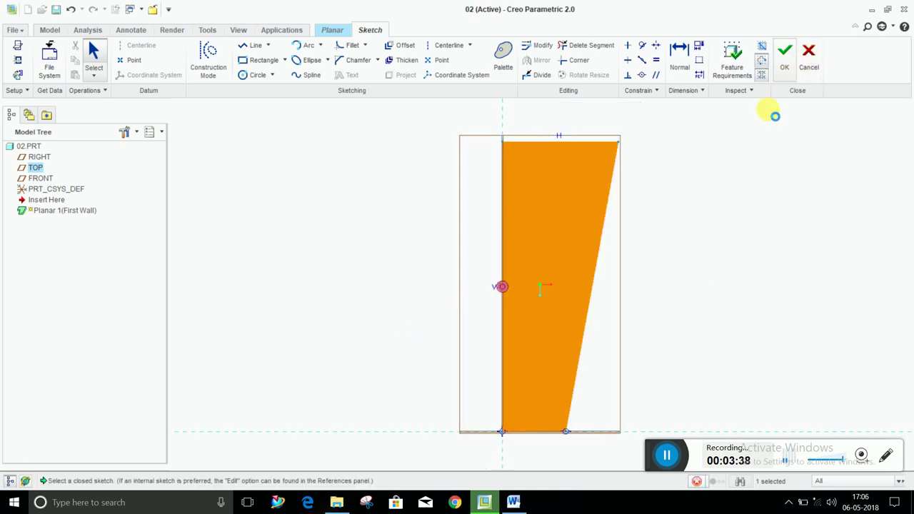
mouse_move(569, 239)
middle_down()
mouse_move(553, 190)
mouse_move(532, 238)
middle_up()
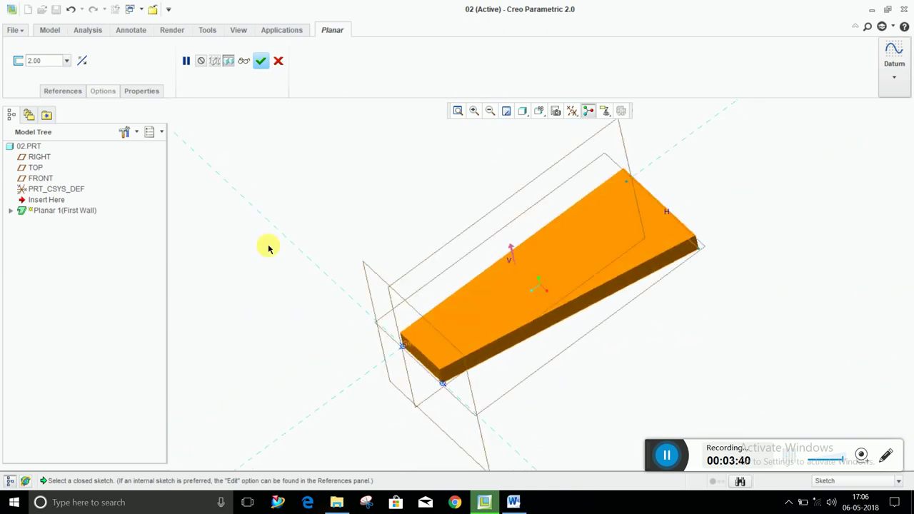
mouse_move(490, 261)
middle_down()
mouse_move(500, 239)
mouse_move(503, 249)
middle_up()
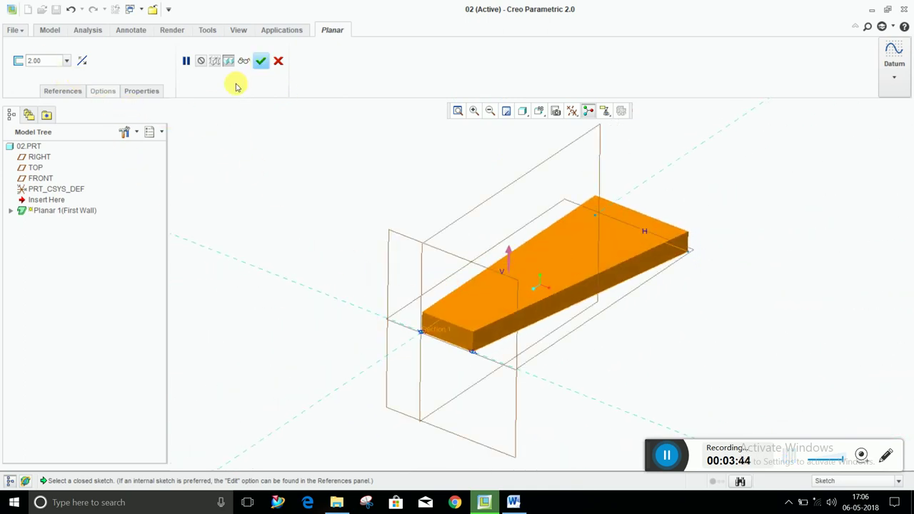
click(263, 61)
Add a Flat wall on the plate's long edge at 90° with 15.00 height.
click(392, 148)
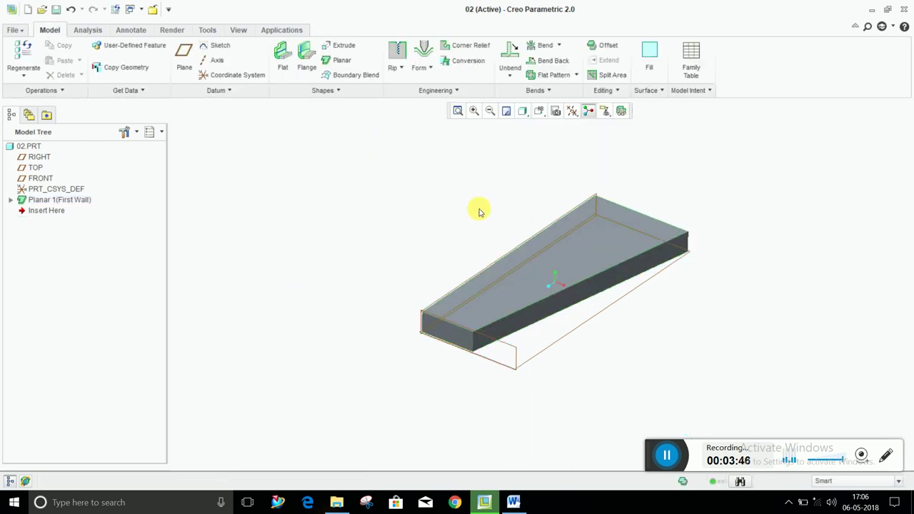
mouse_move(530, 298)
middle_down()
mouse_move(617, 284)
mouse_move(541, 278)
mouse_move(524, 294)
mouse_move(579, 263)
mouse_move(531, 274)
middle_up()
click(283, 57)
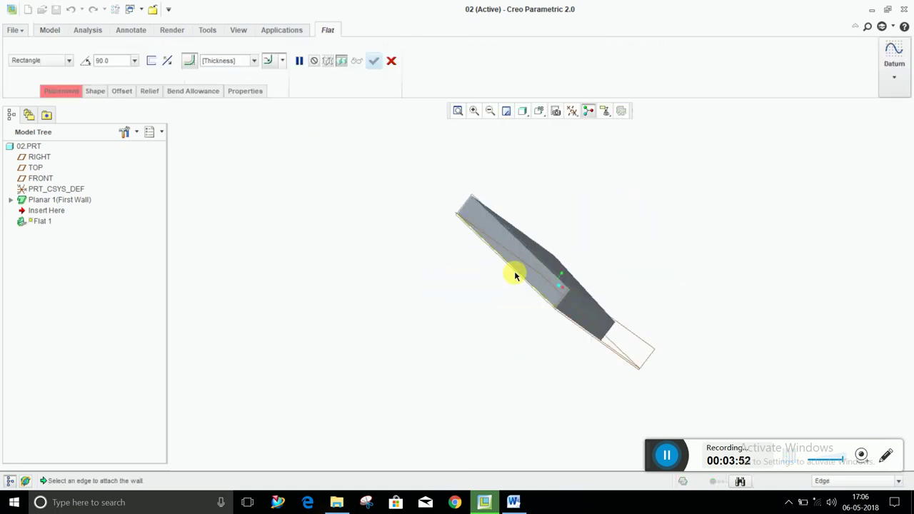
click(515, 275)
mouse_move(501, 322)
middle_down()
mouse_move(426, 312)
mouse_move(517, 316)
mouse_move(517, 347)
mouse_move(508, 249)
middle_up()
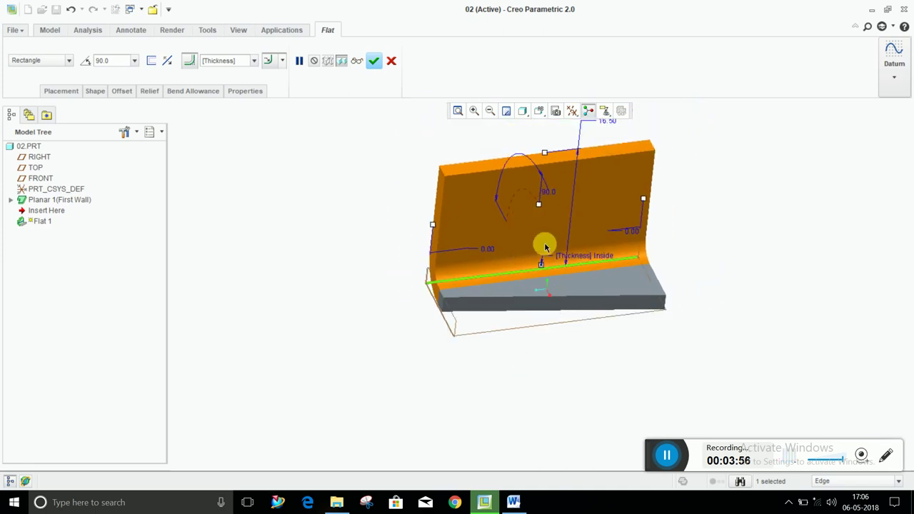
mouse_move(593, 197)
middle_down()
mouse_move(562, 265)
mouse_move(562, 250)
mouse_move(607, 190)
middle_up()
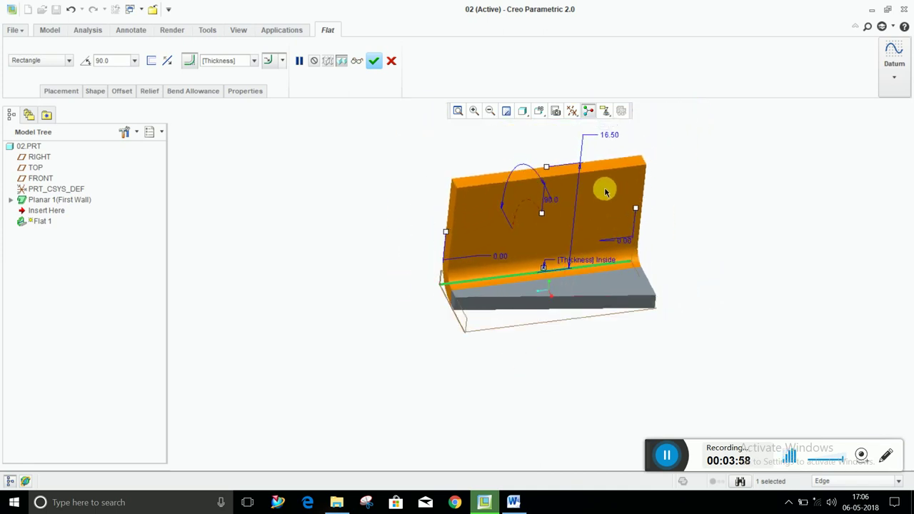
double_click(612, 138)
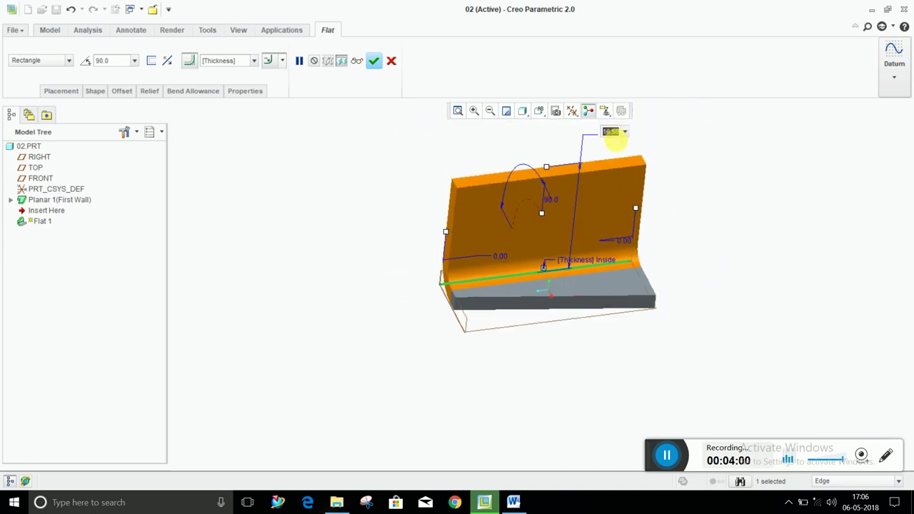
text(15)
key(Return)
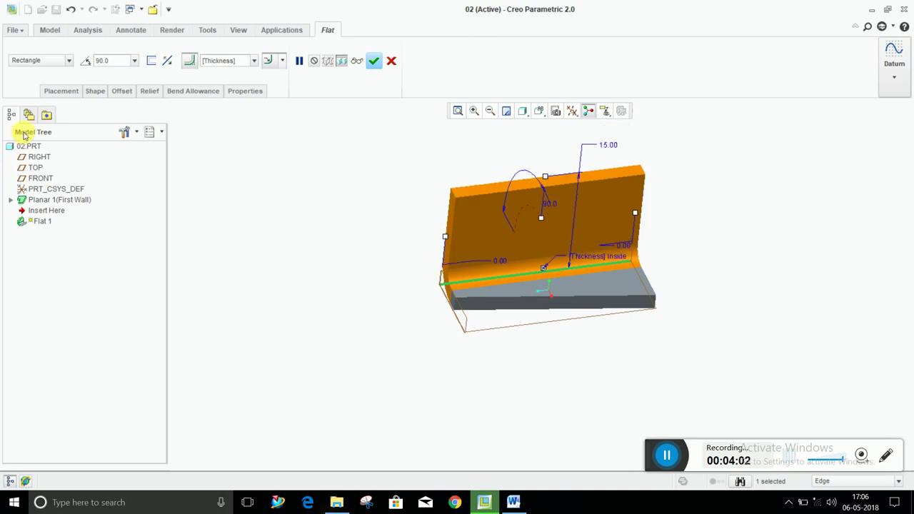
click(61, 92)
In a custom wall-shape sketch, draw a spline from the left edge to the top-right corner.
click(95, 91)
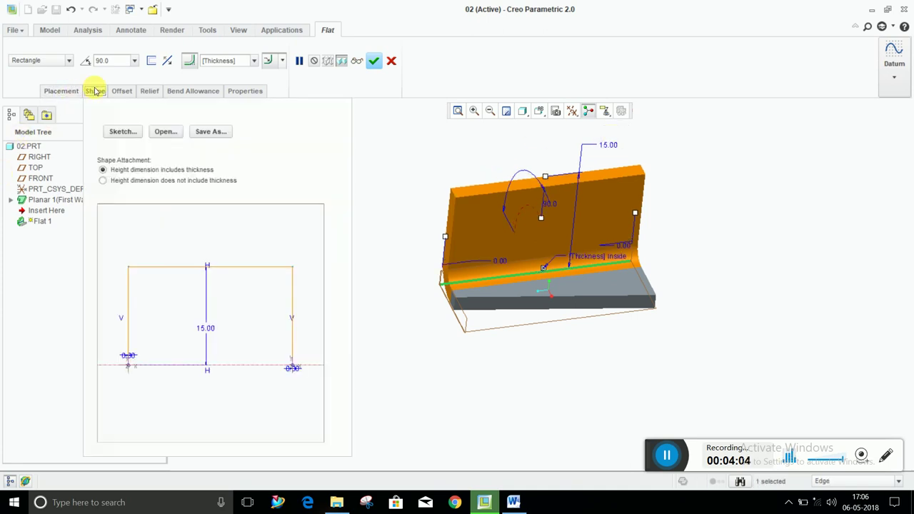
click(126, 131)
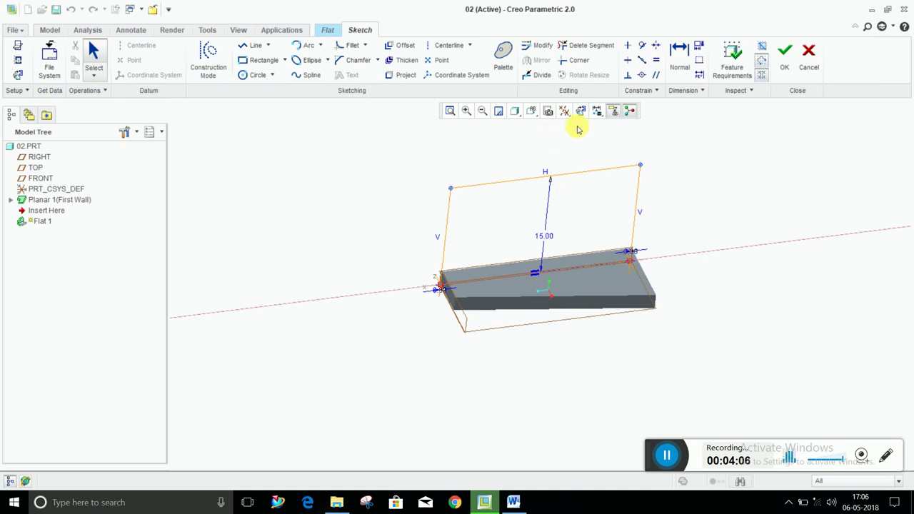
click(581, 112)
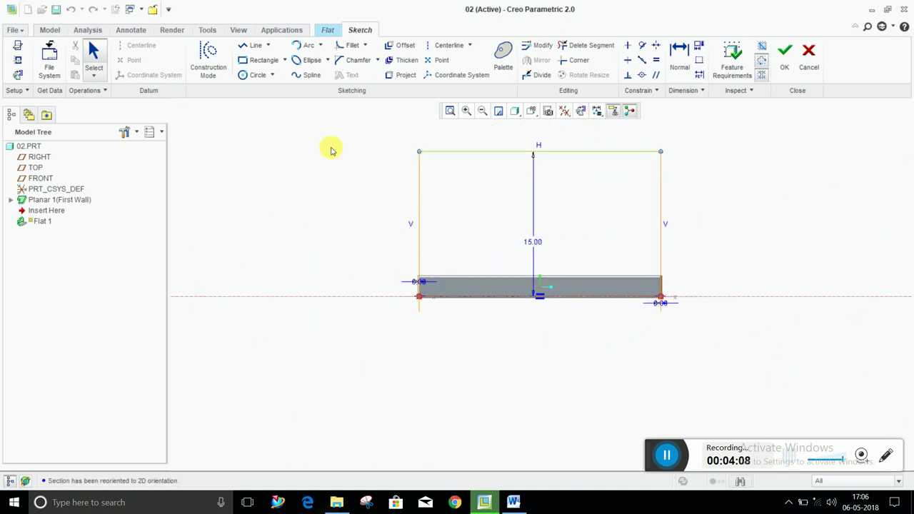
click(309, 75)
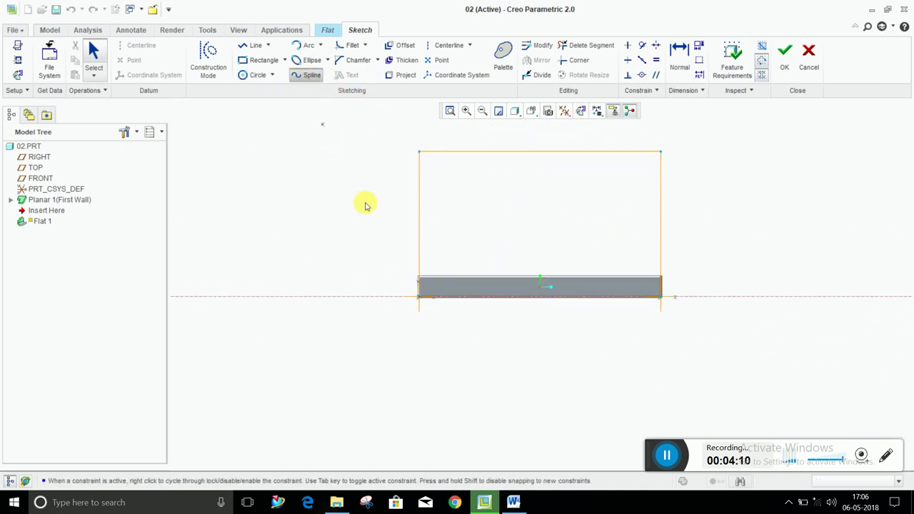
click(378, 230)
click(453, 194)
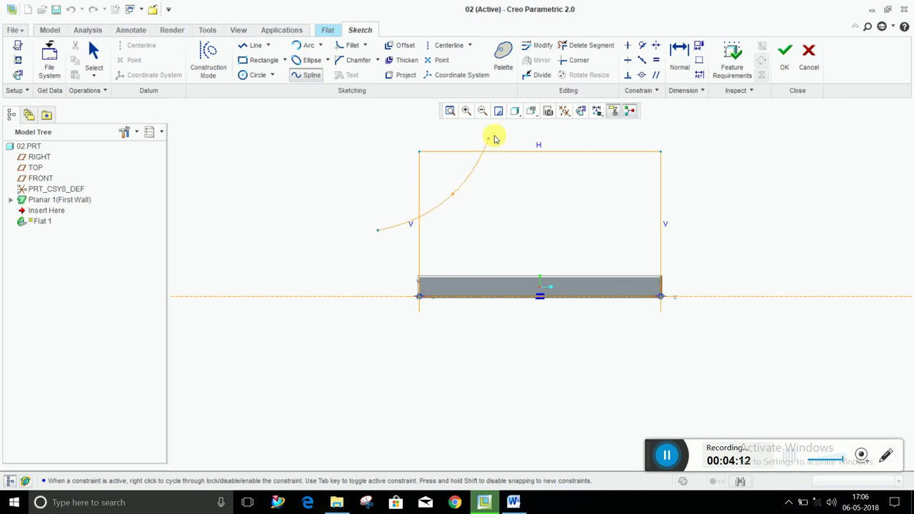
click(535, 133)
click(661, 153)
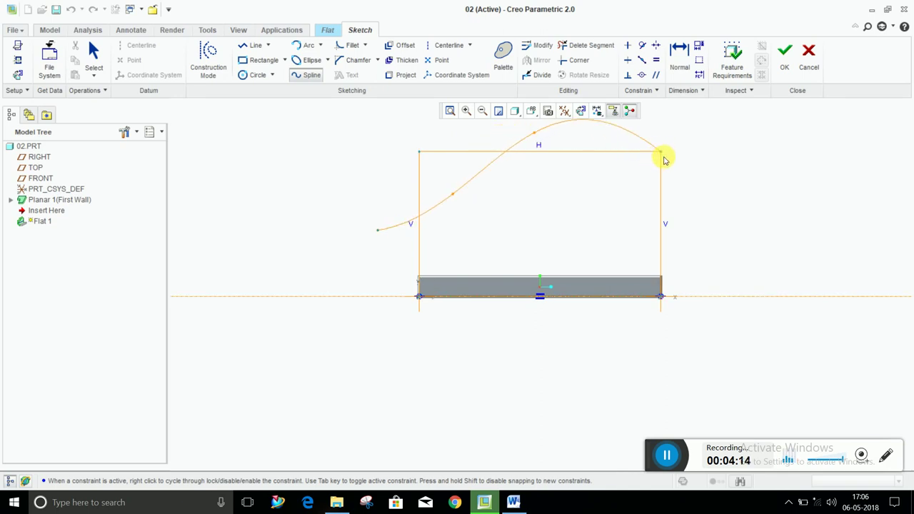
middle_click(664, 157)
middle_click(722, 181)
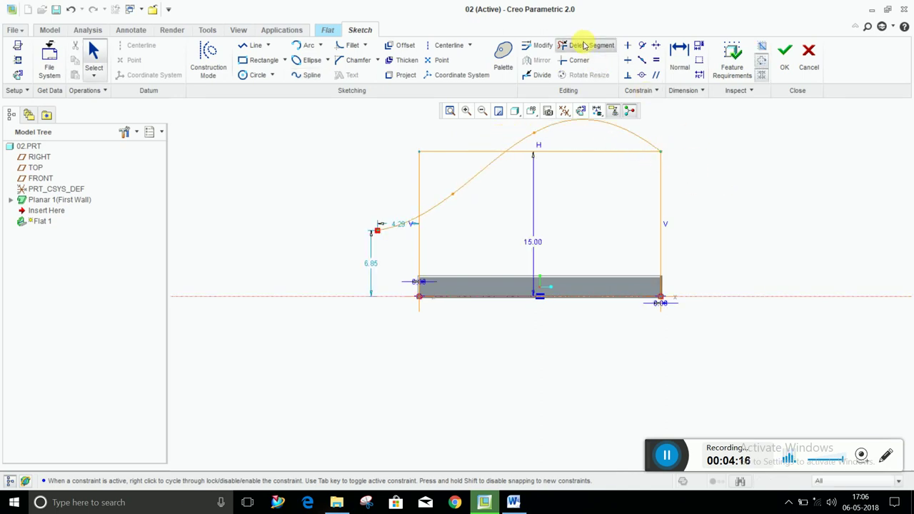
Trim the left edge, spline overhang and old straight top so the spline forms the top.
click(584, 45)
drag(425, 185, 406, 210)
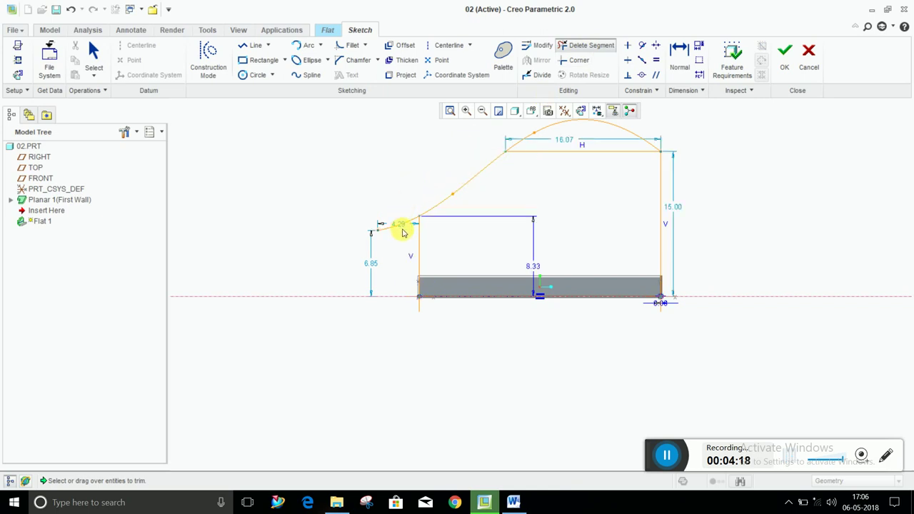
click(577, 61)
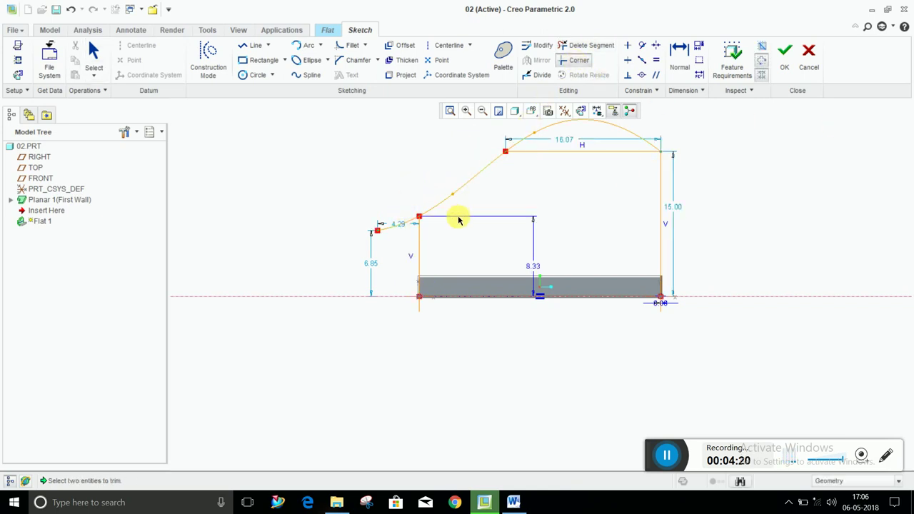
click(423, 222)
click(433, 210)
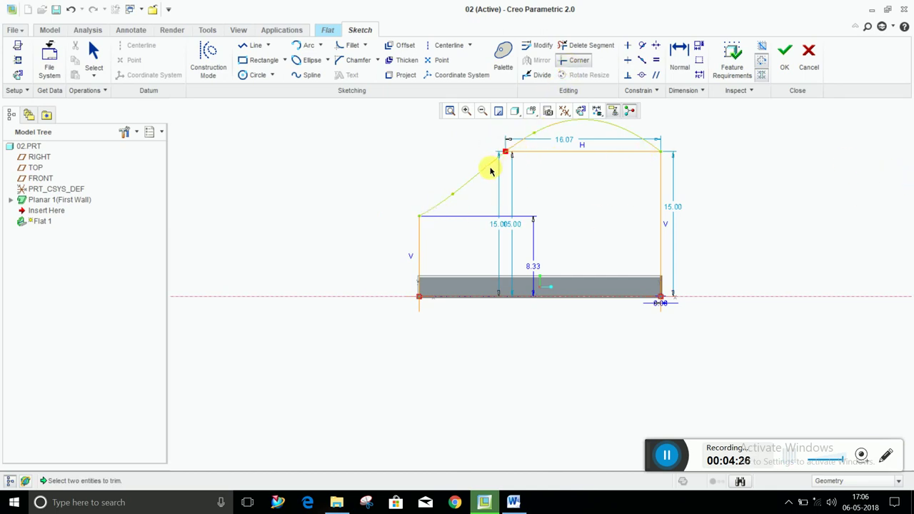
click(573, 47)
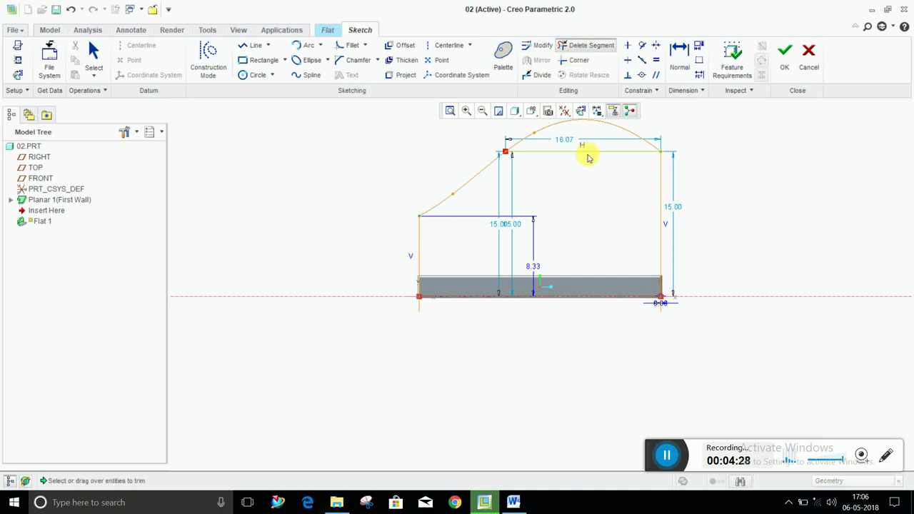
click(600, 152)
middle_click(800, 202)
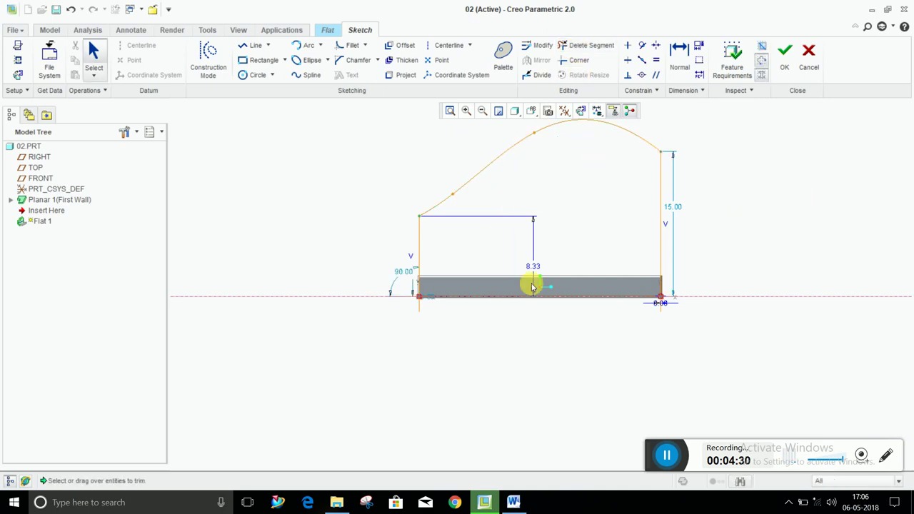
Accept the curved profile and complete the Flat 1 wall.
click(784, 53)
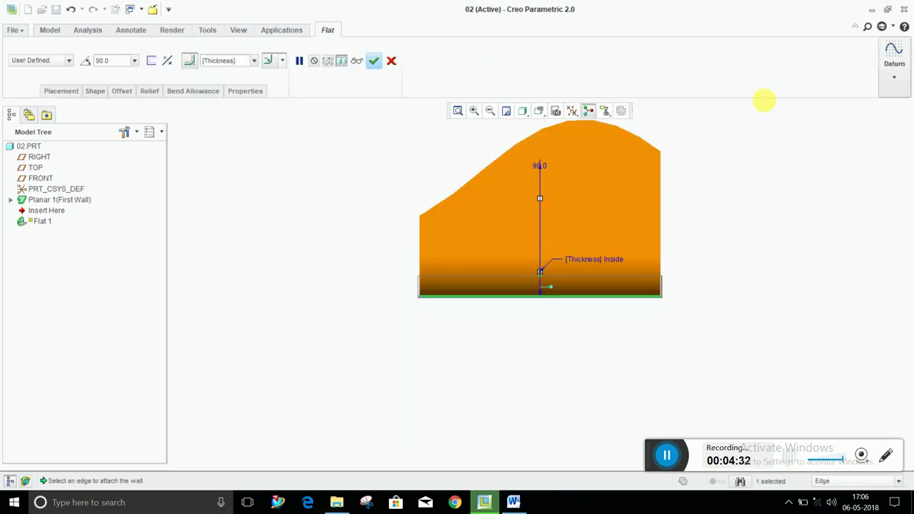
mouse_move(628, 278)
middle_down()
mouse_move(488, 293)
mouse_move(510, 294)
middle_up()
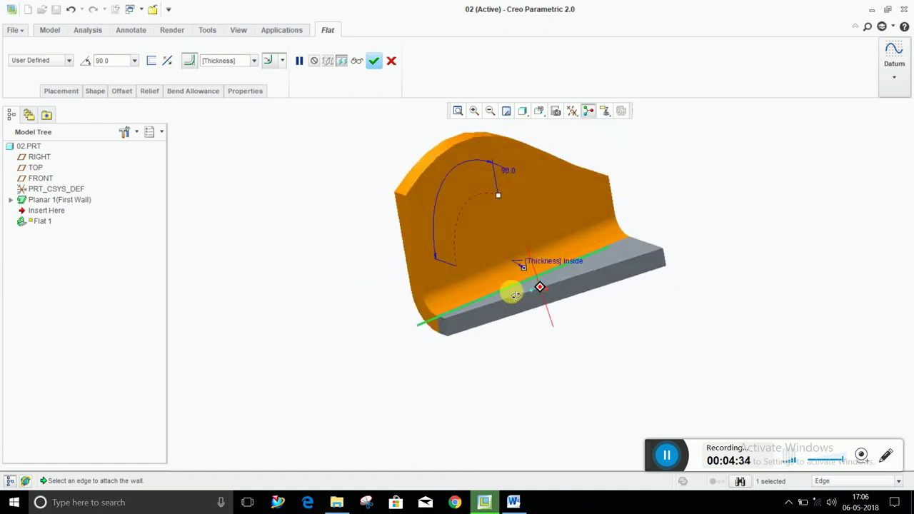
click(374, 60)
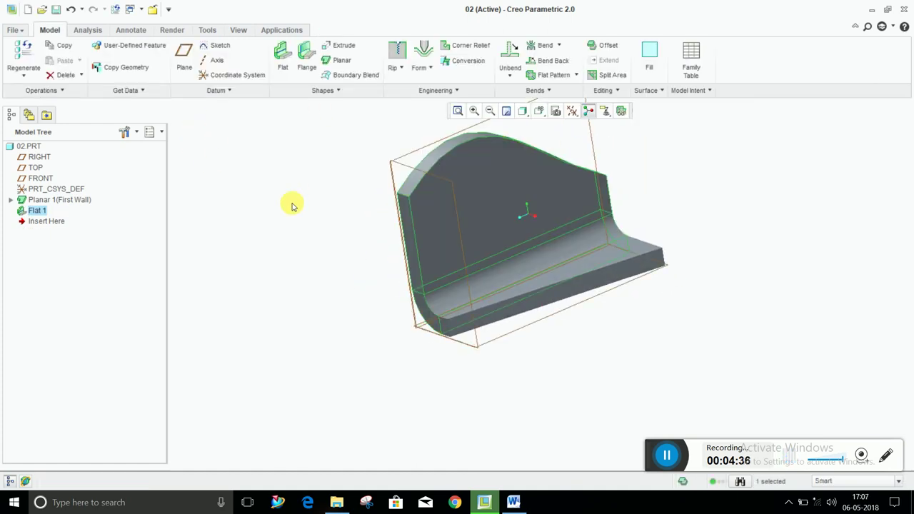
Hide datum planes, display the part as Shading With Edges, and start a Flange wall.
click(588, 111)
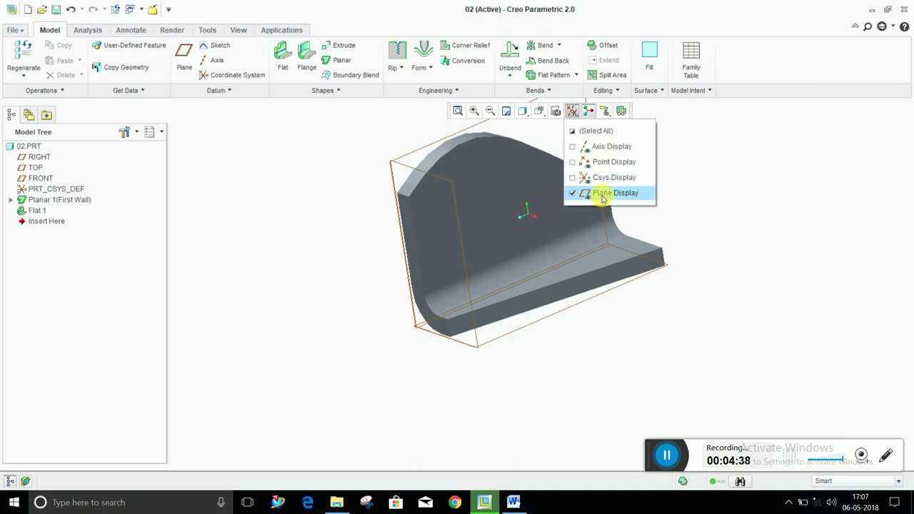
click(599, 193)
mouse_move(500, 258)
middle_down()
mouse_move(443, 274)
mouse_move(459, 310)
middle_up()
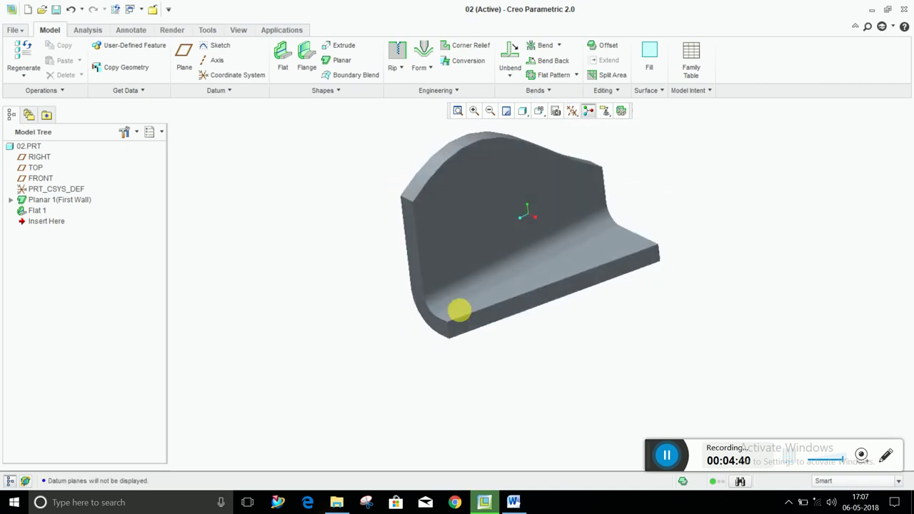
click(522, 111)
click(546, 129)
mouse_move(495, 257)
middle_down()
mouse_move(483, 169)
mouse_move(491, 255)
mouse_move(529, 292)
mouse_move(492, 286)
middle_up()
scroll(513, 286, down, 3)
scroll(493, 215, up, 3)
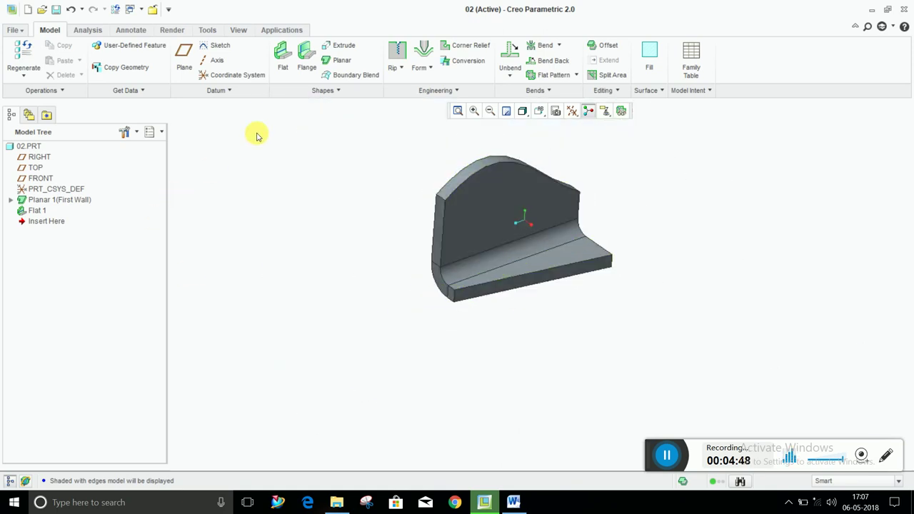
click(305, 68)
Preview a trial flange on the front bottom edge at length 7.40, then cancel and discard it.
click(571, 269)
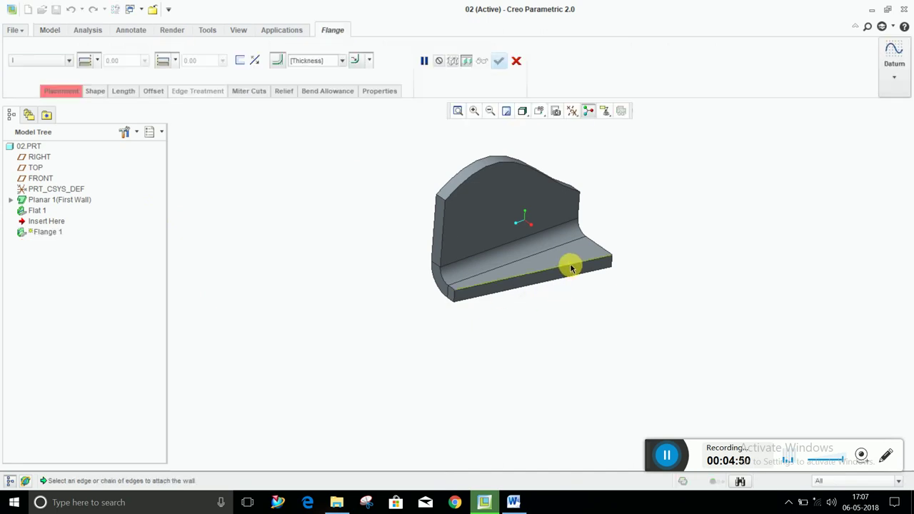
mouse_move(563, 327)
middle_down()
mouse_move(584, 321)
mouse_move(611, 378)
middle_up()
mouse_move(598, 361)
mouse_down()
mouse_move(598, 293)
mouse_move(591, 305)
mouse_up()
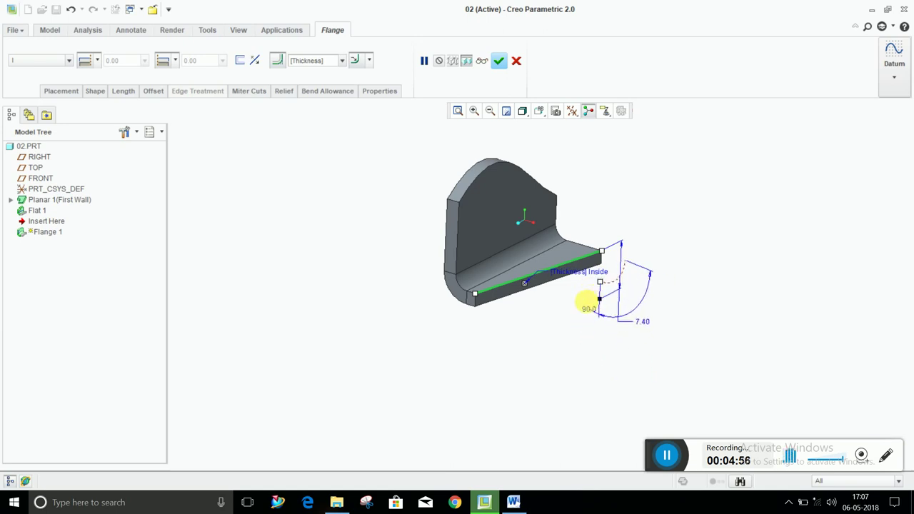
mouse_move(480, 302)
mouse_down()
mouse_move(494, 367)
mouse_move(469, 283)
mouse_up()
scroll(492, 388, up, 3)
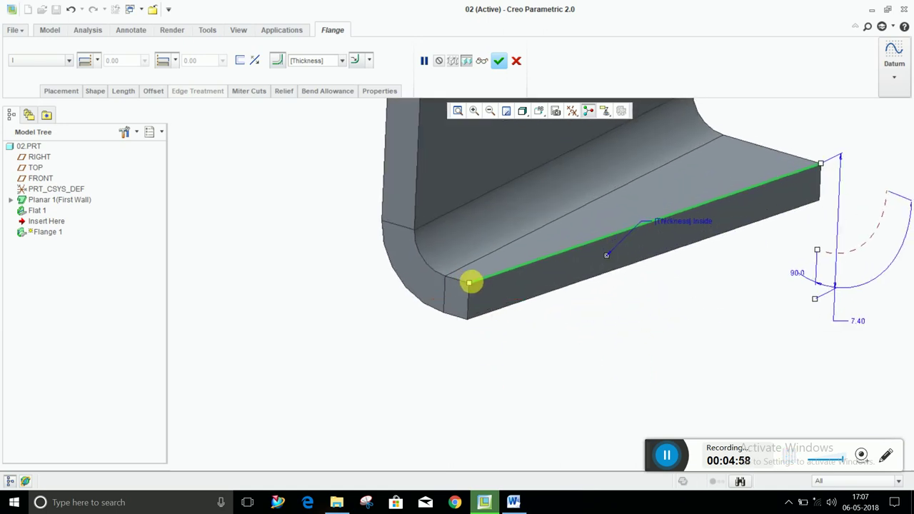
scroll(500, 336, down, 3)
scroll(488, 250, down, 2)
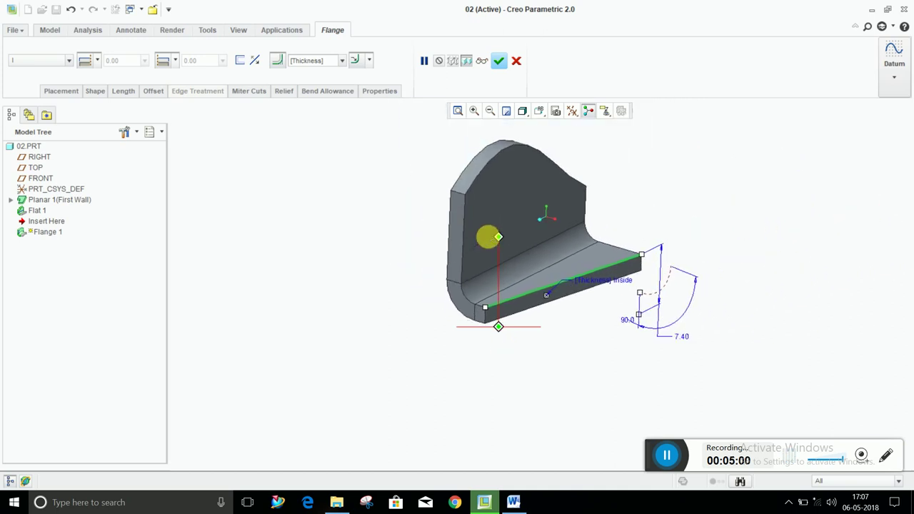
click(517, 61)
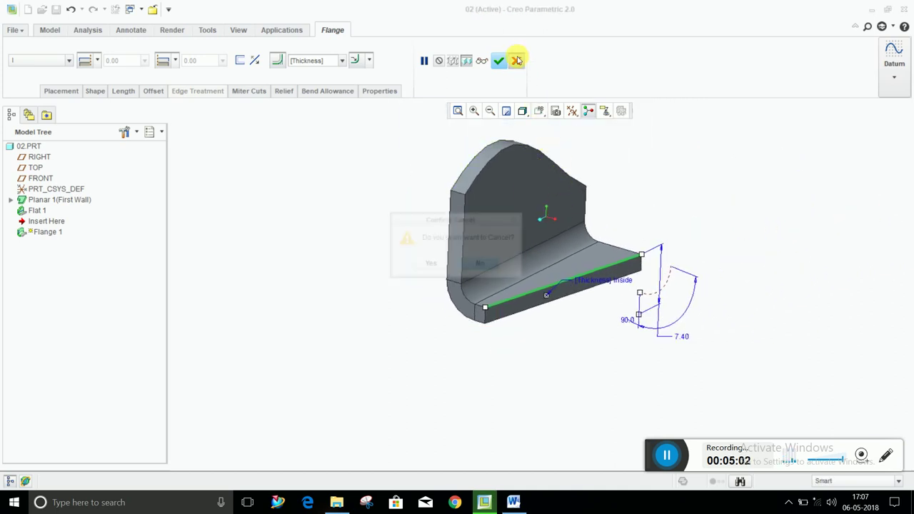
click(439, 267)
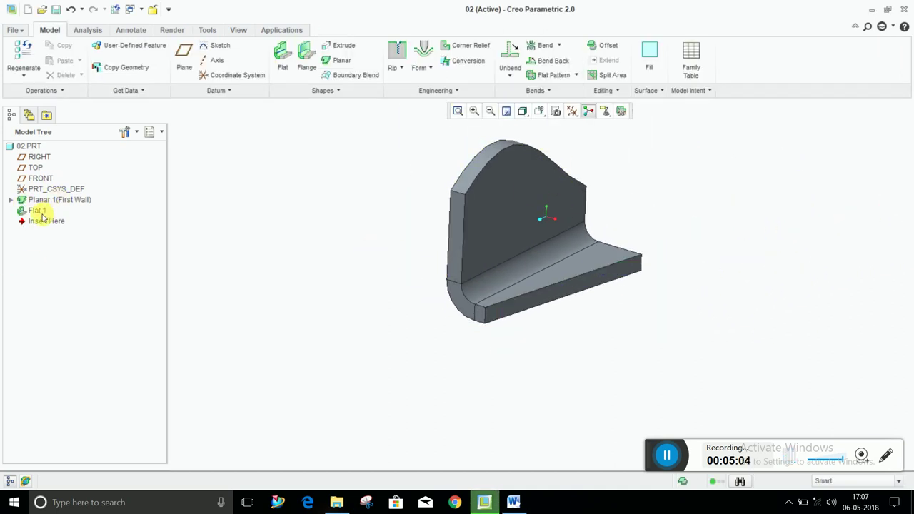
Reopen the Planar 1 first wall's sketch for editing, viewed face-on.
click(37, 211)
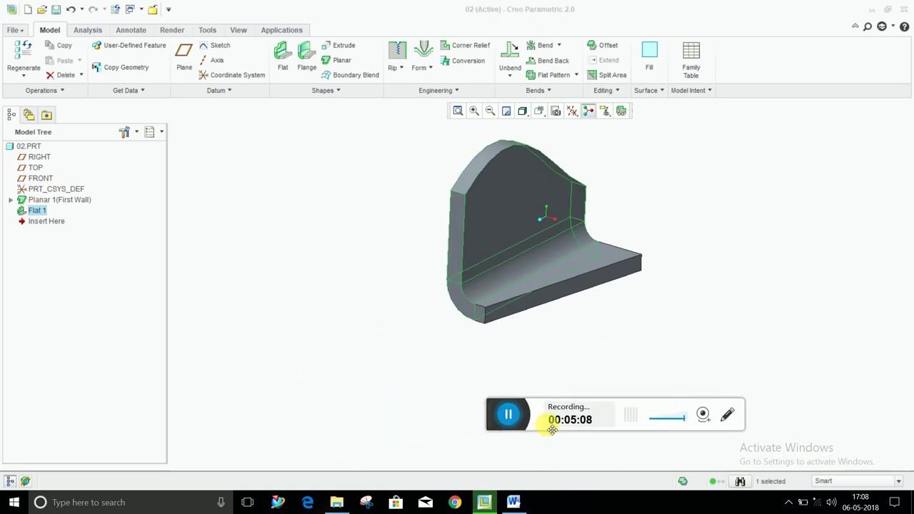
drag(347, 453, 678, 468)
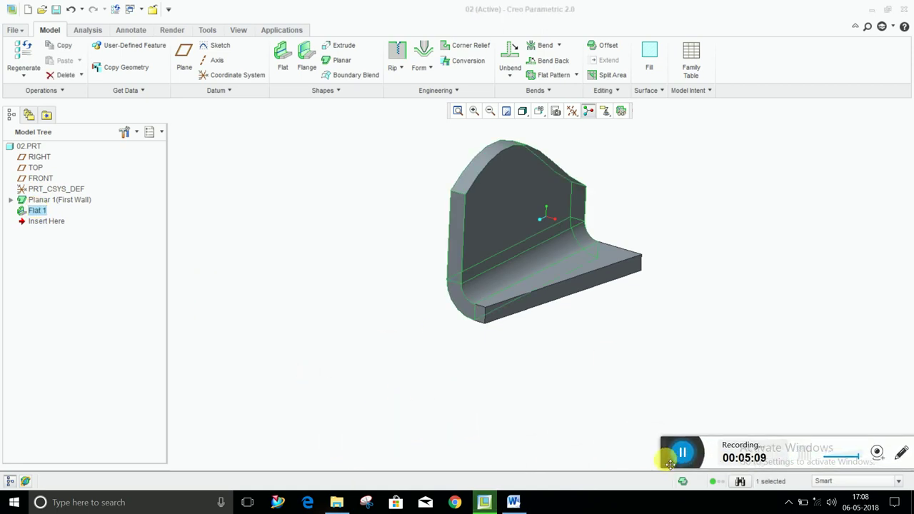
right_click(43, 203)
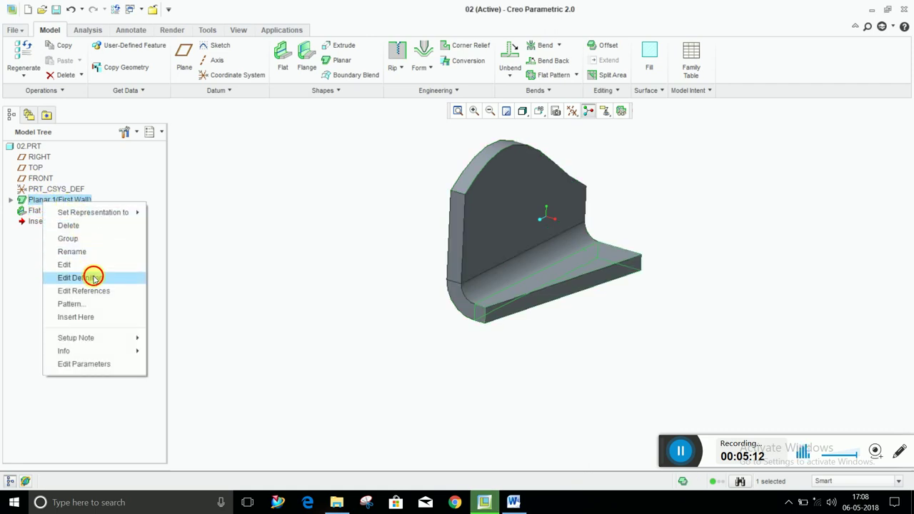
click(93, 278)
click(63, 90)
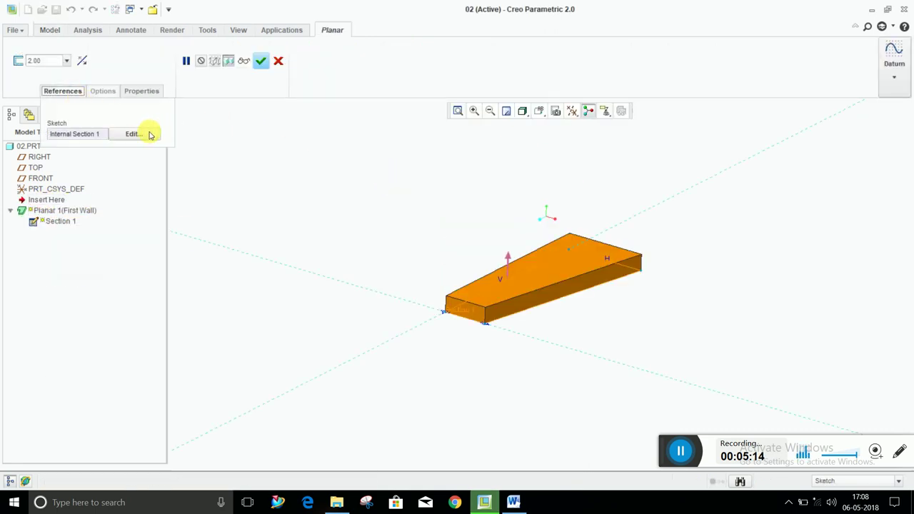
click(149, 134)
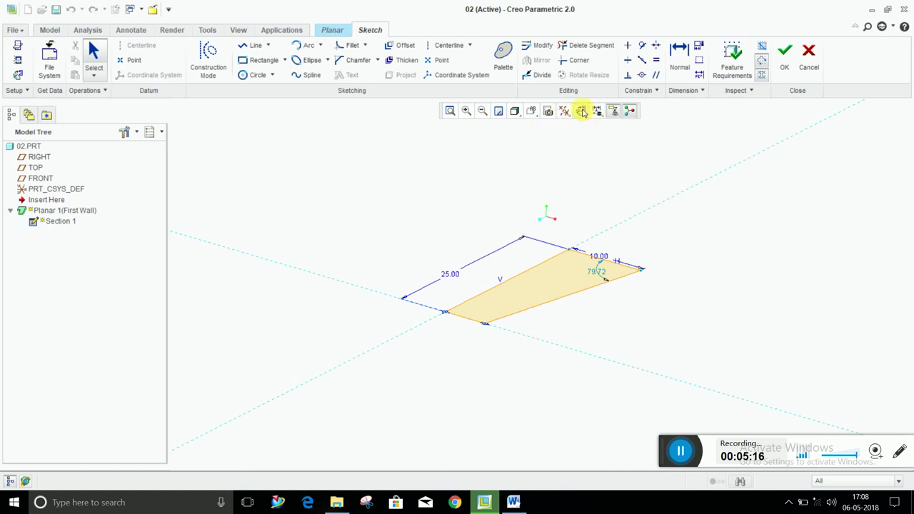
click(582, 112)
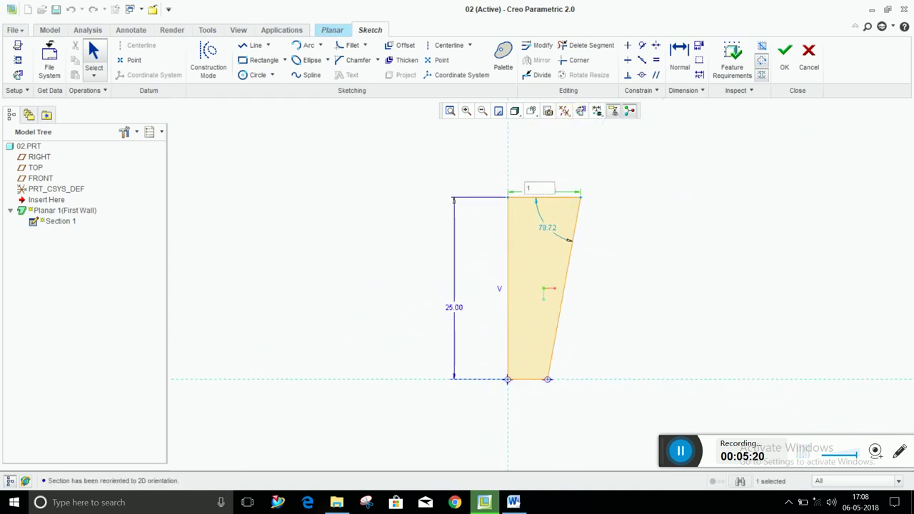
Dimension the sketch to 15.00 across the top and 10.00 across the bottom, then accept it.
scroll(548, 196, down, 3)
right_click(835, 237)
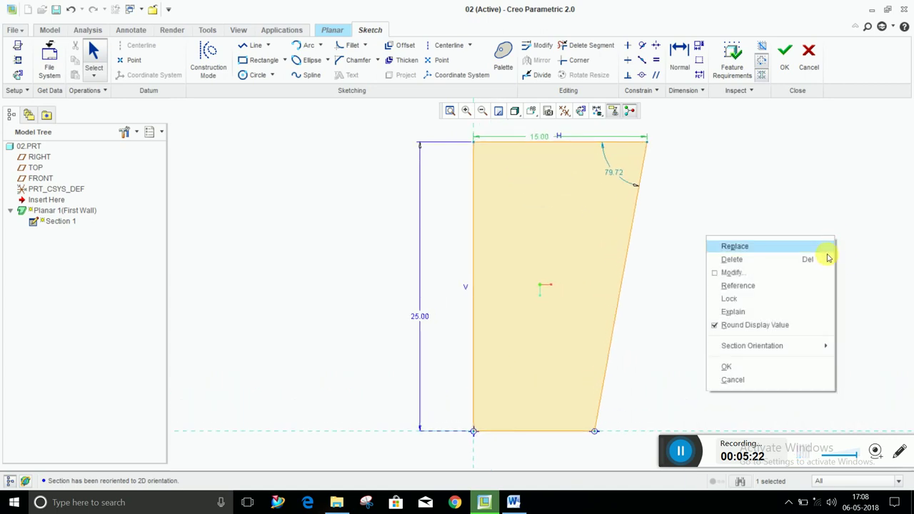
click(660, 301)
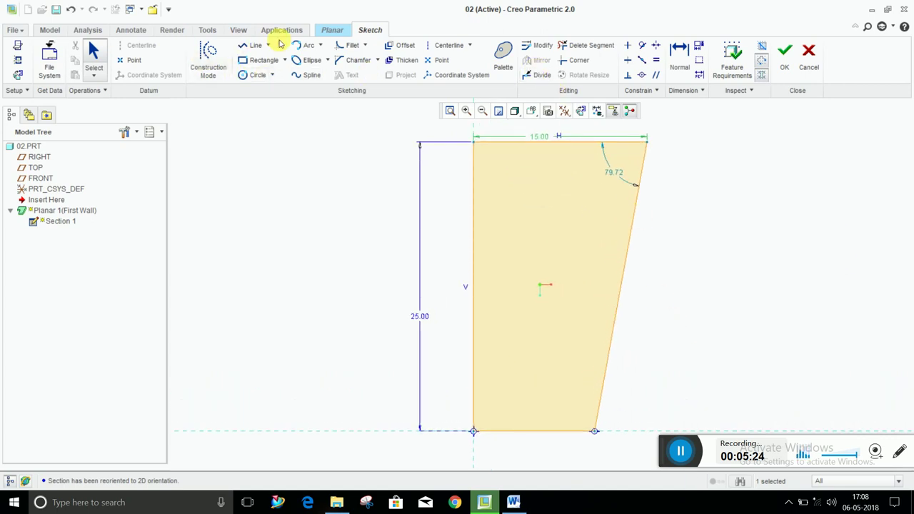
click(679, 61)
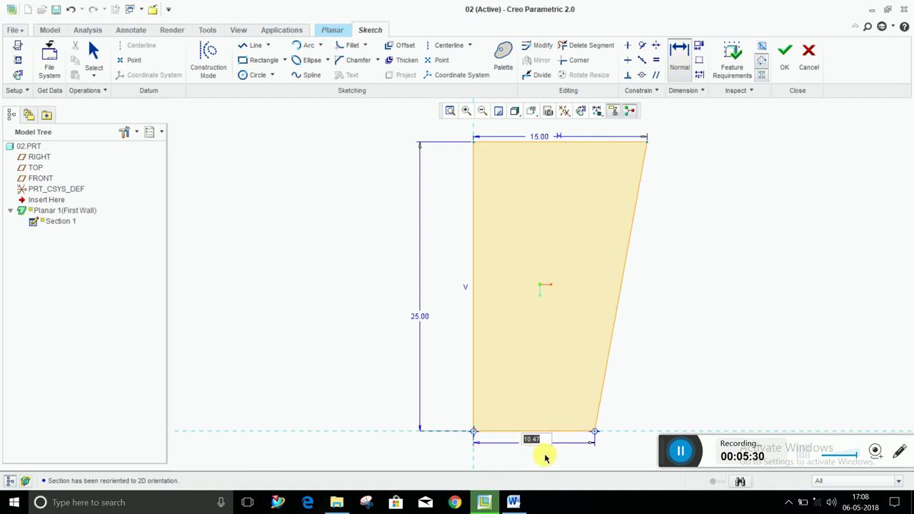
text(10)
key(Return)
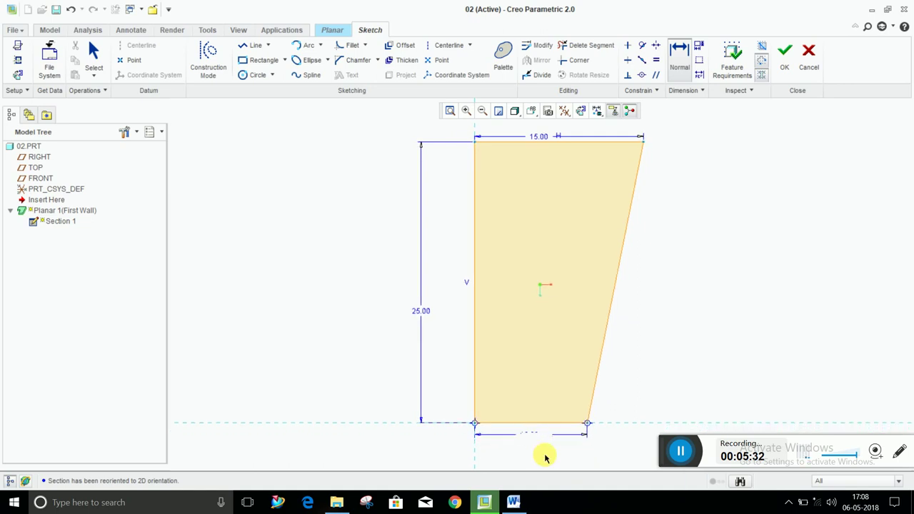
click(788, 64)
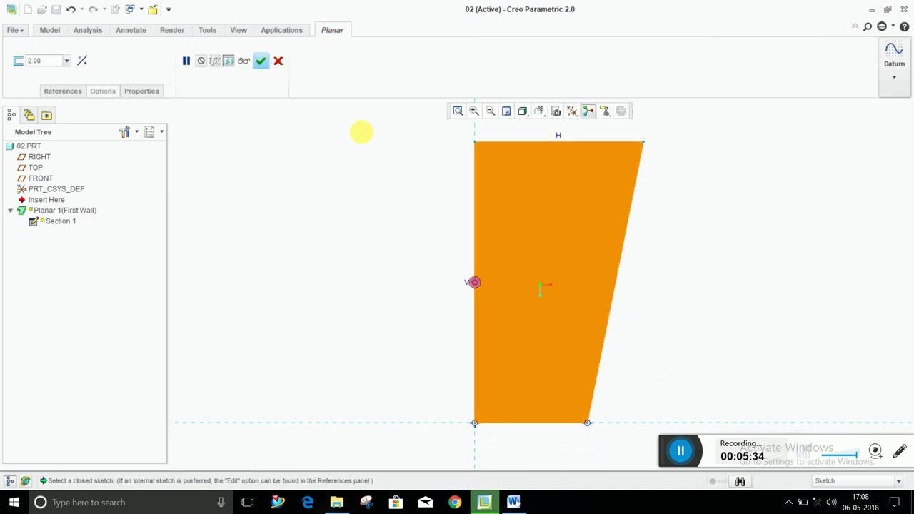
Apply the reshaped Planar 1 wall, inspect it in 3-D, and start a new Flange wall.
click(261, 61)
mouse_move(469, 257)
middle_down()
mouse_move(439, 252)
mouse_move(466, 243)
middle_up()
mouse_move(465, 179)
middle_down()
mouse_move(453, 188)
mouse_move(449, 164)
mouse_move(311, 322)
mouse_move(507, 422)
mouse_move(537, 414)
mouse_move(465, 365)
middle_up()
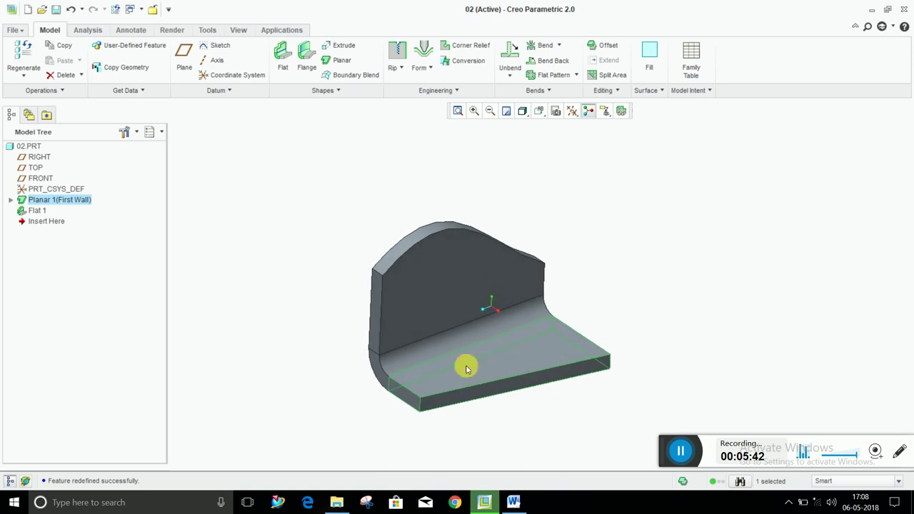
click(307, 56)
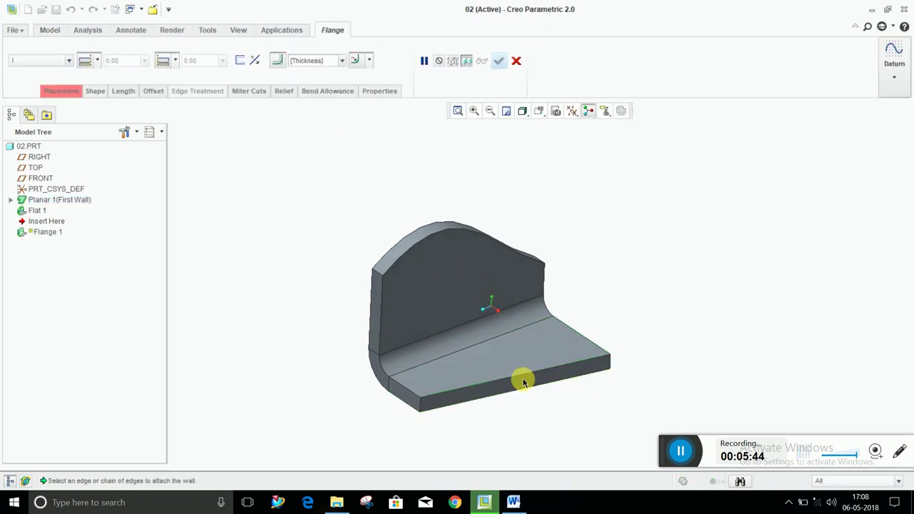
Attach the flange to the front edge with a length of 15.00.
click(521, 378)
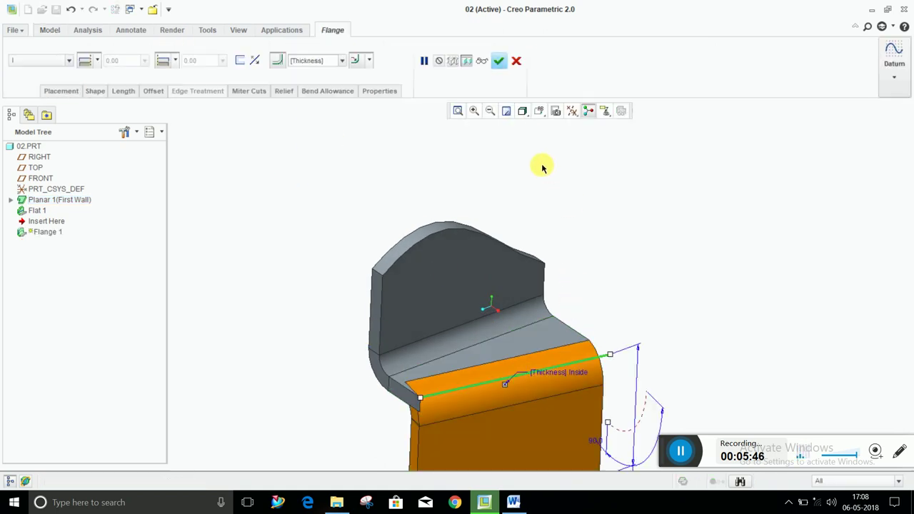
click(458, 111)
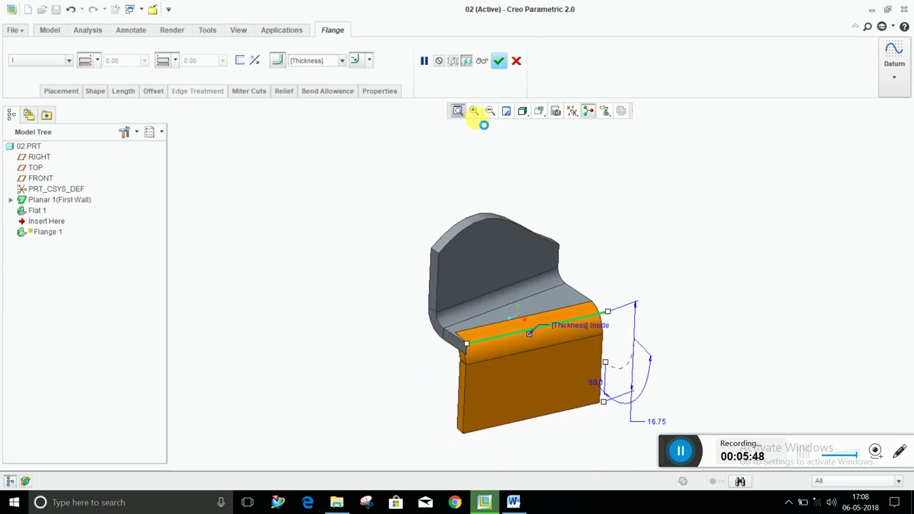
double_click(690, 402)
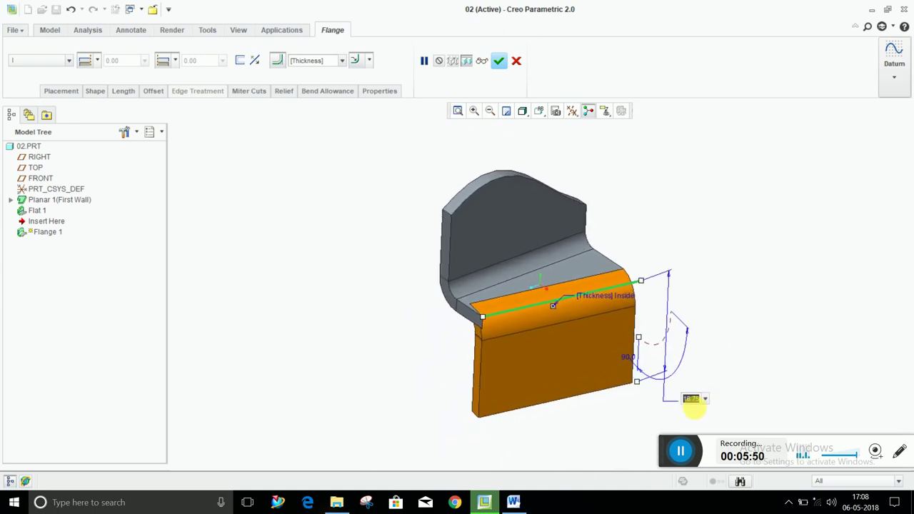
text(15)
key(Return)
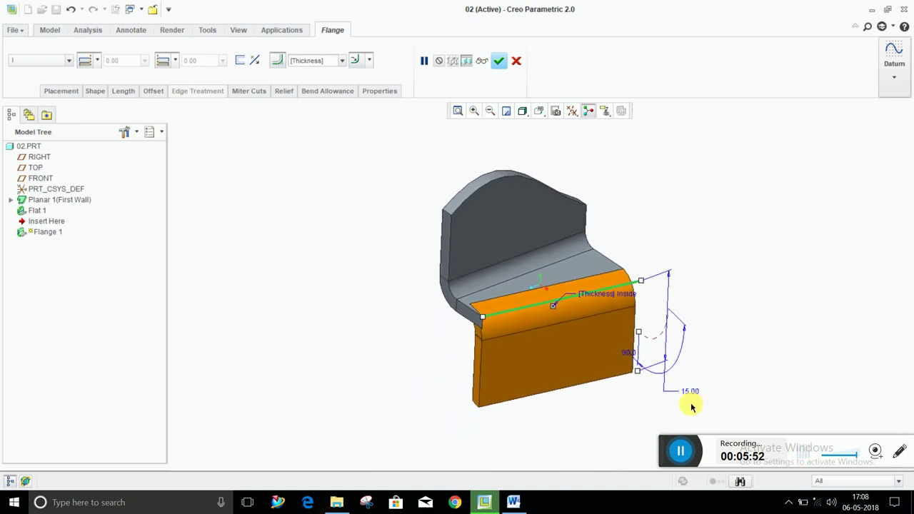
middle_drag(494, 371, 479, 343)
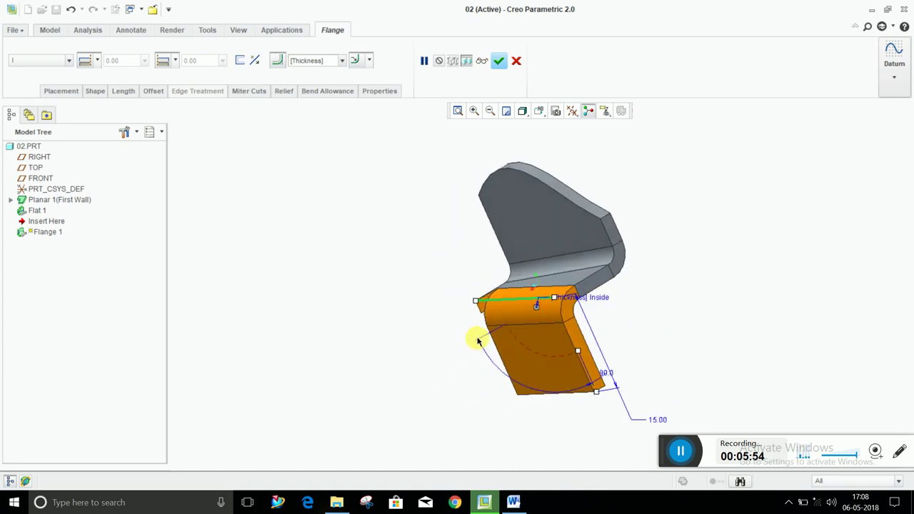
Set the flange's bend relief to No Relief and finish the 90° flange.
click(282, 93)
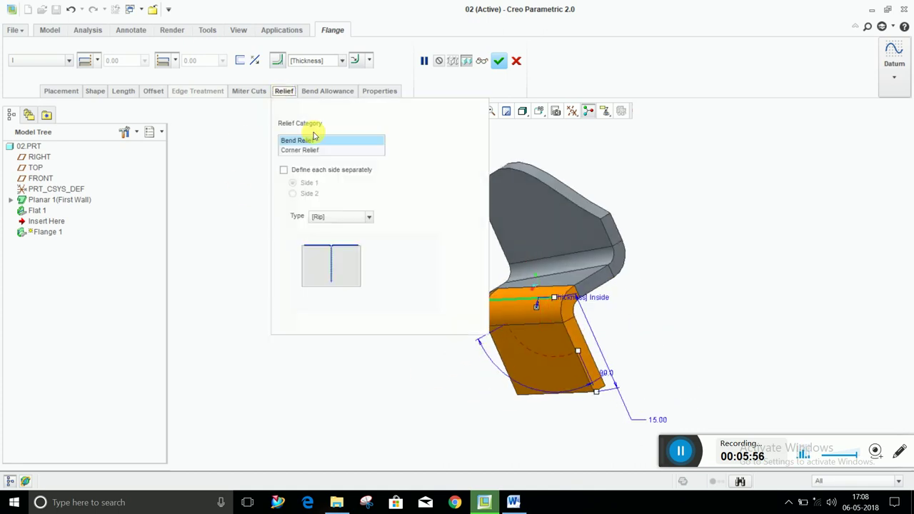
click(350, 218)
click(321, 228)
mouse_move(545, 321)
middle_down()
mouse_move(612, 323)
mouse_move(638, 306)
mouse_move(629, 364)
mouse_move(636, 240)
middle_up()
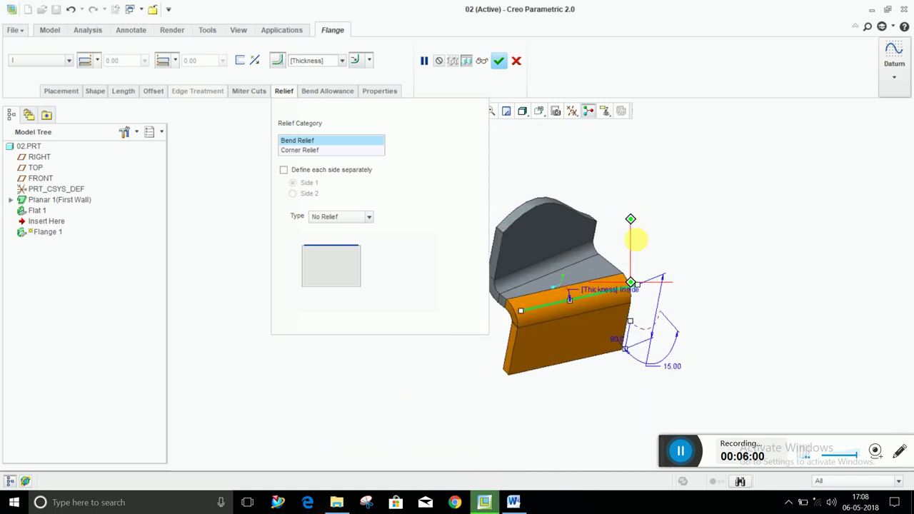
middle_drag(683, 331, 686, 310)
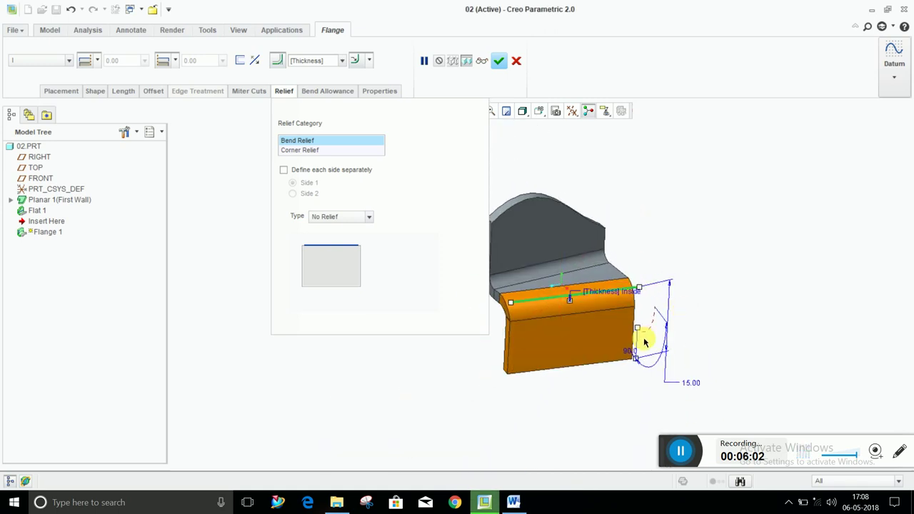
scroll(676, 330, up, 2)
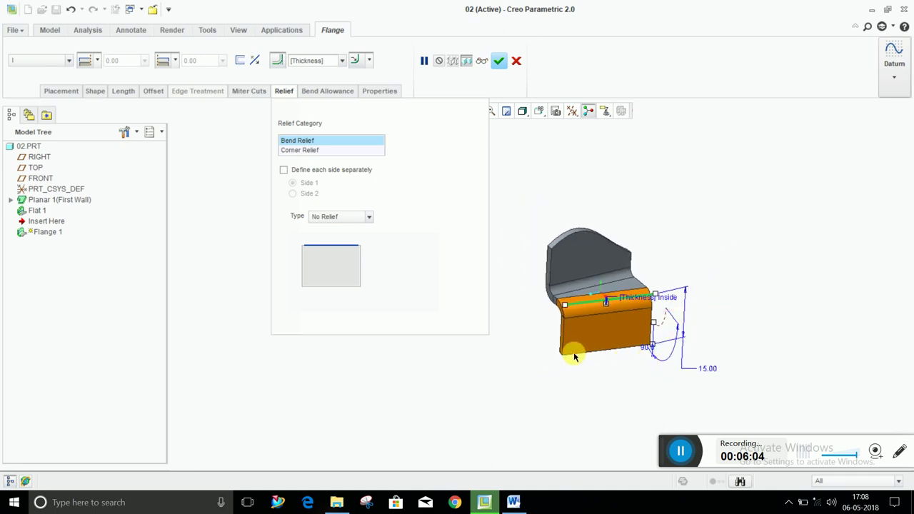
middle_drag(575, 358, 562, 419)
scroll(563, 422, down, 2)
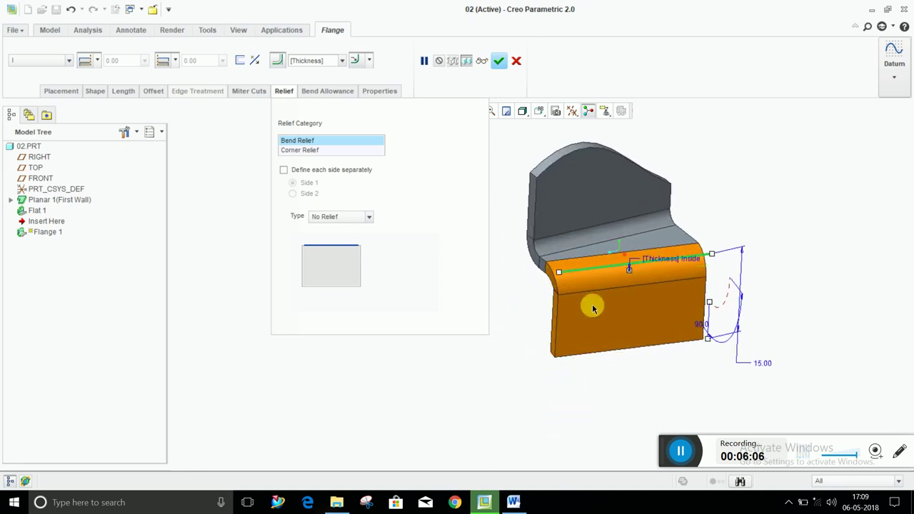
mouse_move(592, 309)
middle_down()
mouse_move(594, 321)
mouse_move(542, 222)
middle_up()
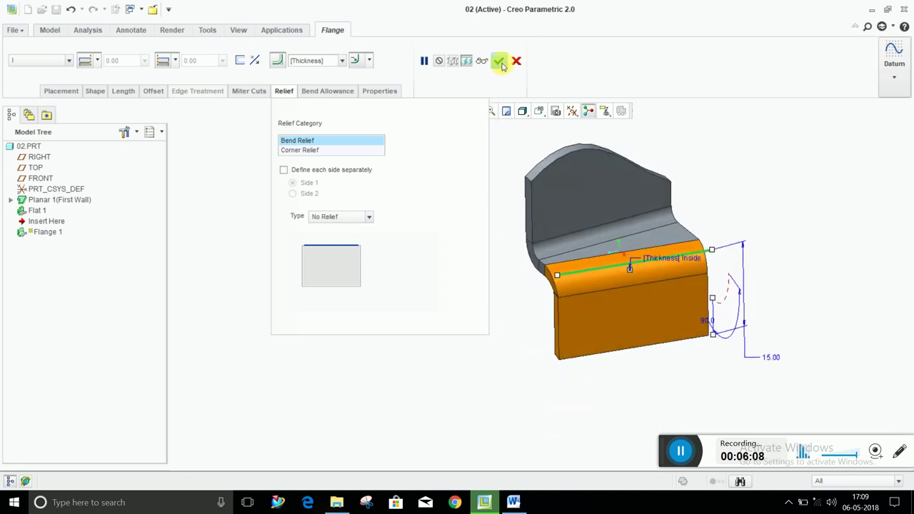
click(500, 61)
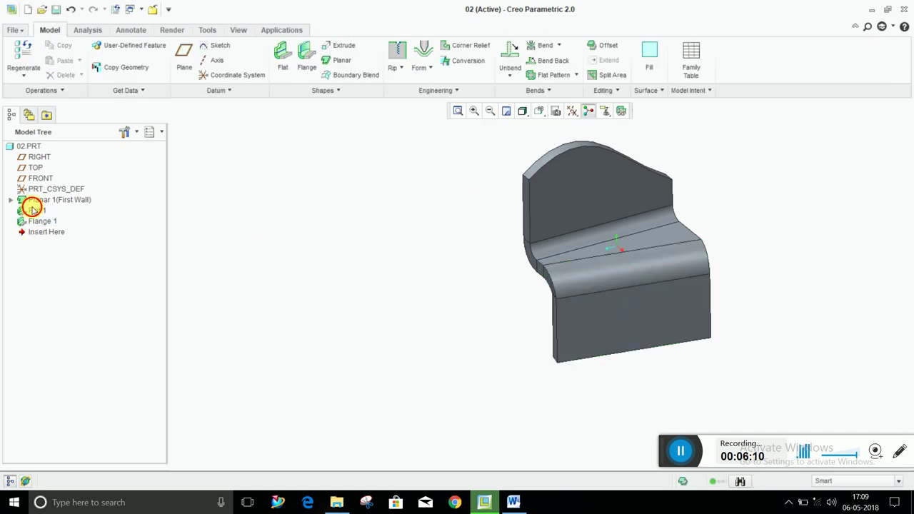
Redefine Flat 1 and change its bend relief from Rip to Obround, trying Rectangular first.
click(32, 209)
right_click(36, 211)
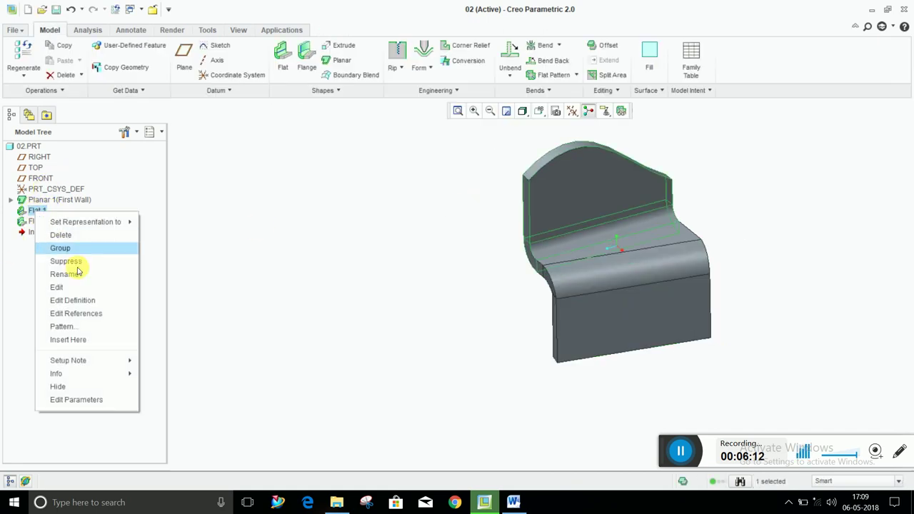
click(85, 301)
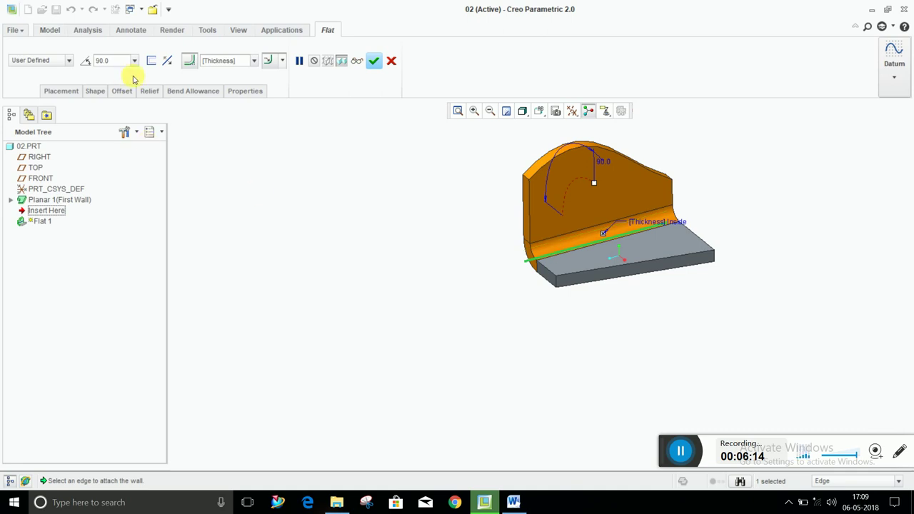
click(149, 91)
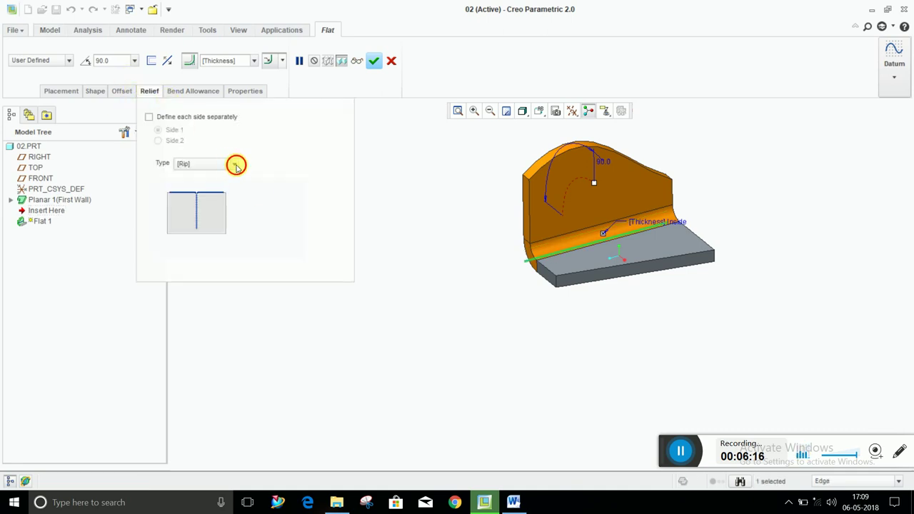
click(237, 166)
click(230, 205)
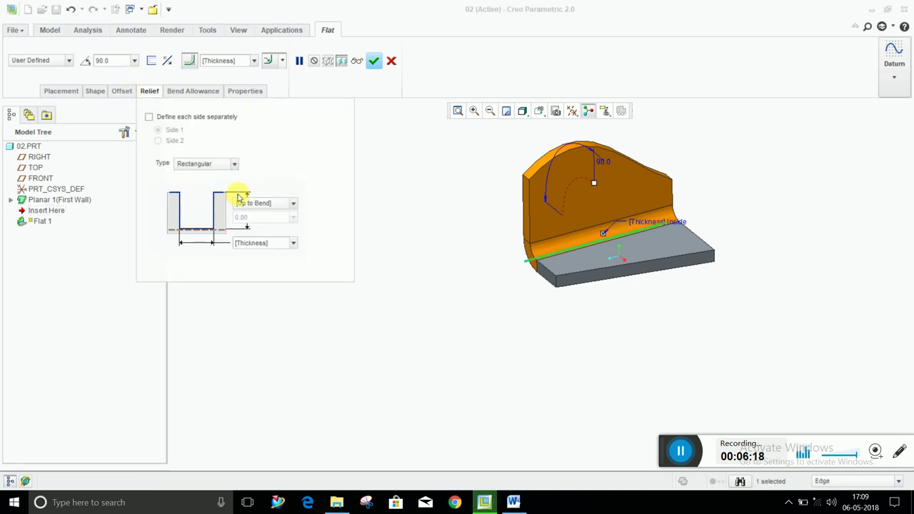
click(232, 168)
click(227, 213)
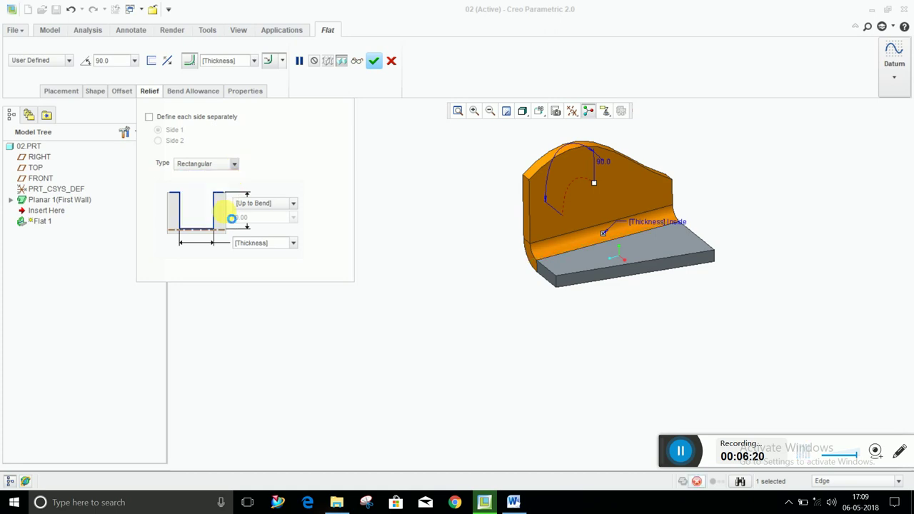
click(98, 91)
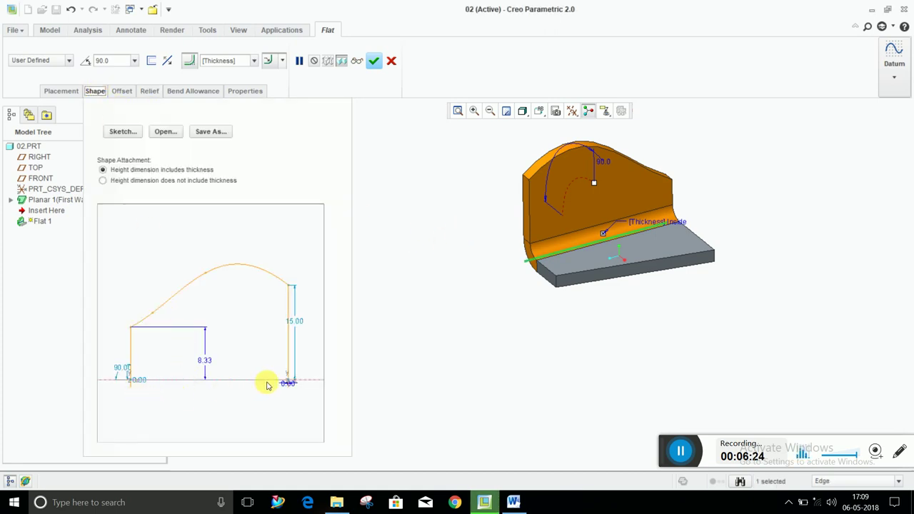
Change Flat 1's profile edge offset from 5.00 to -5 and check the shortened wall.
click(291, 386)
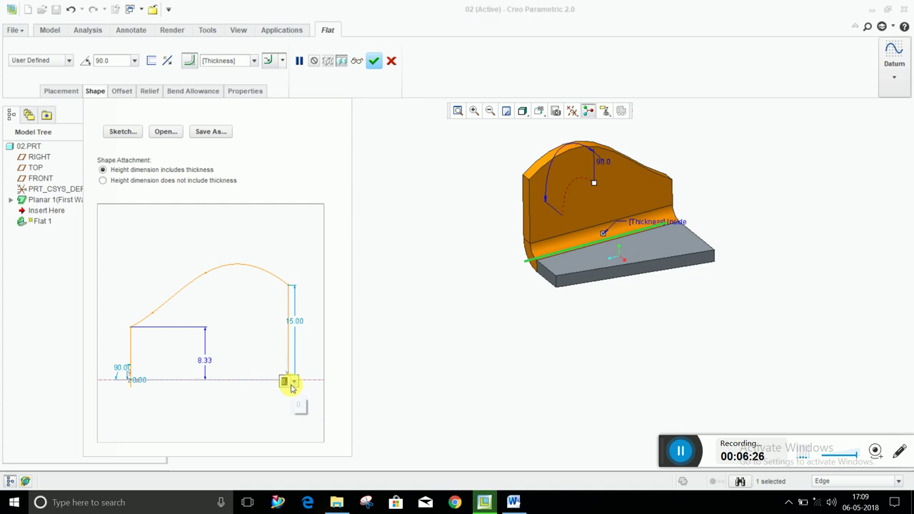
click(290, 387)
mouse_move(512, 309)
middle_down()
mouse_move(492, 282)
mouse_move(536, 283)
mouse_move(514, 298)
mouse_move(526, 245)
mouse_move(530, 271)
middle_up()
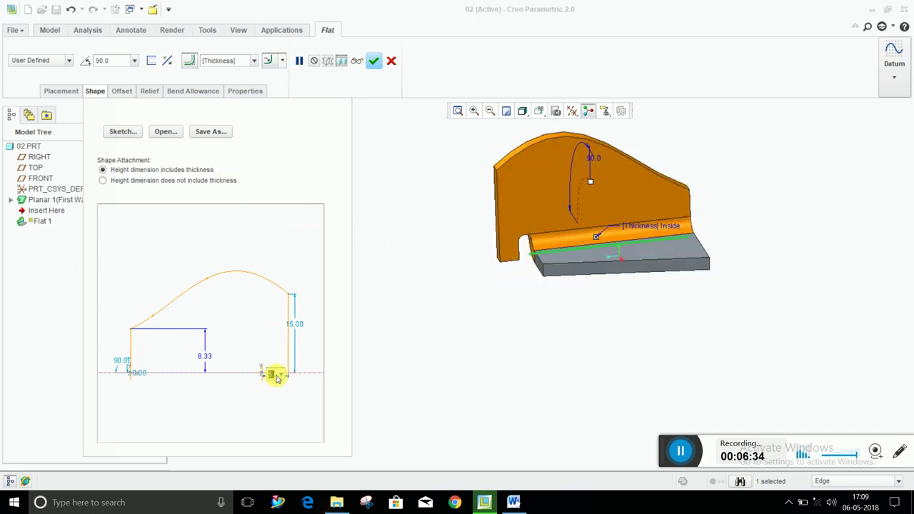
click(282, 378)
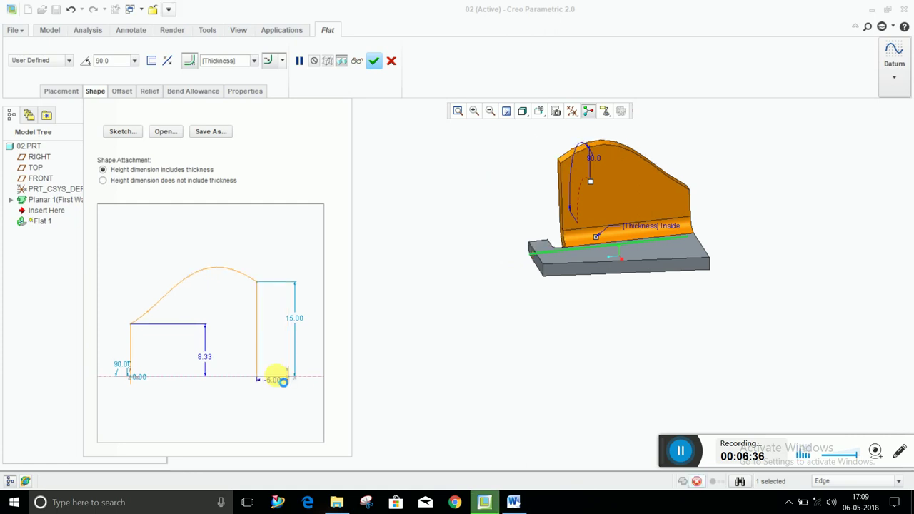
middle_drag(535, 286, 612, 265)
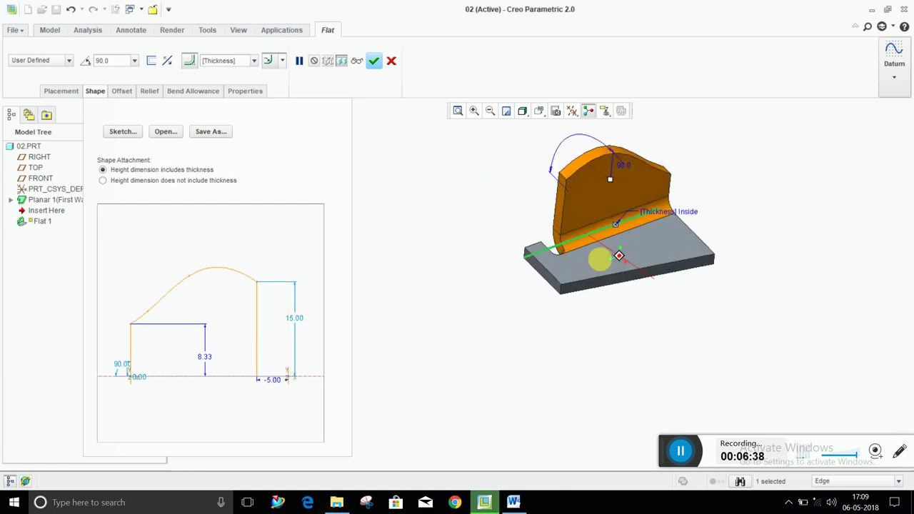
scroll(613, 315, down, 3)
mouse_move(613, 315)
middle_down()
mouse_move(540, 309)
mouse_move(500, 286)
middle_up()
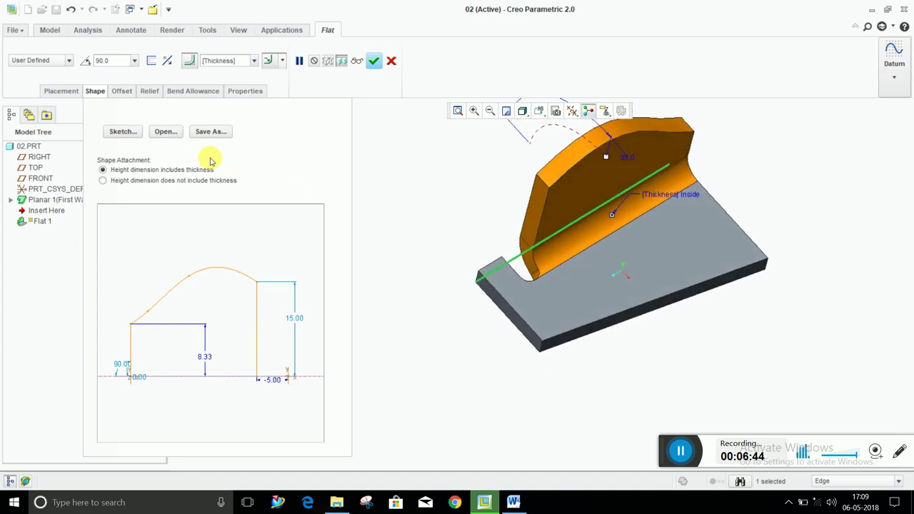
Switch Flat 1's bend relief type to Rectangular.
click(155, 96)
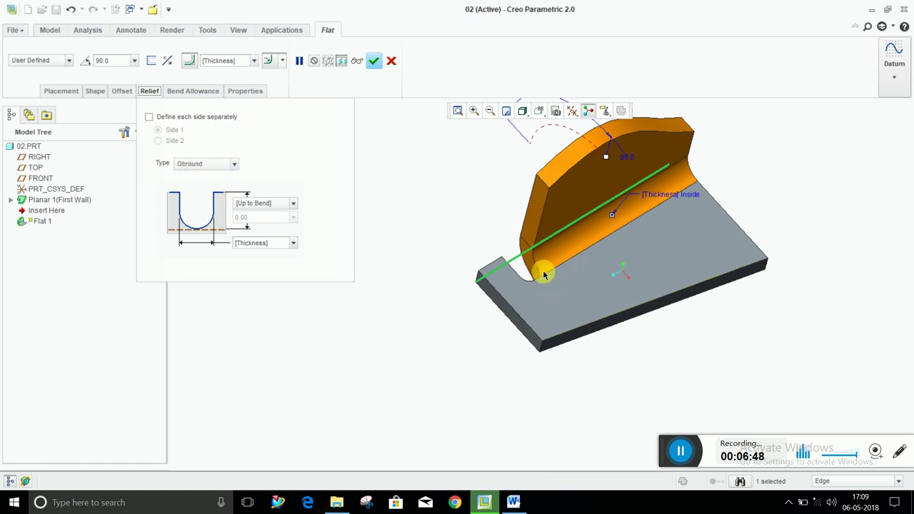
click(236, 165)
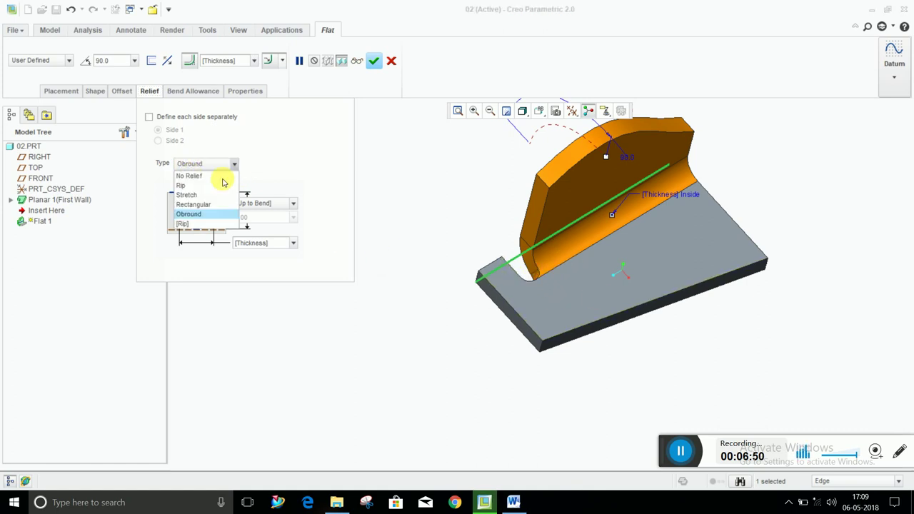
click(210, 205)
mouse_move(612, 292)
middle_down()
mouse_move(541, 281)
mouse_move(509, 292)
middle_up()
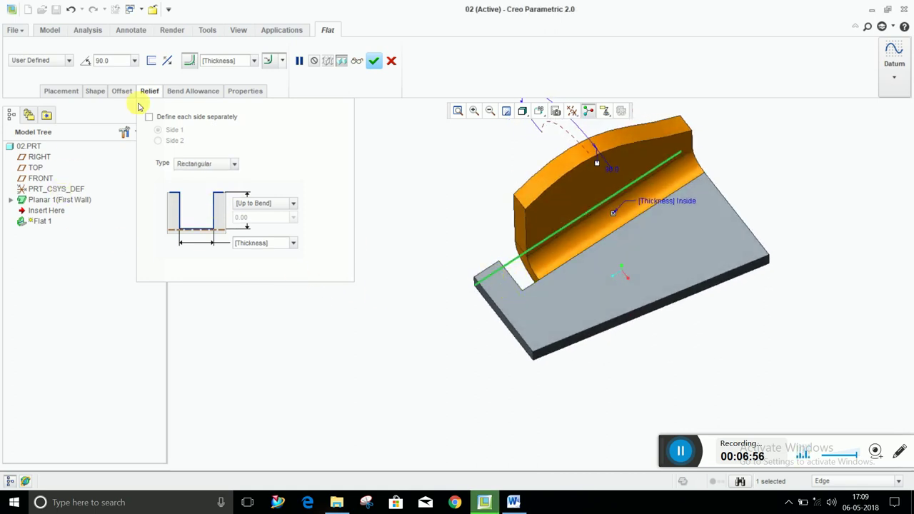
Set the profile edge offset to 2.00 and finish redefining Flat 1.
click(99, 91)
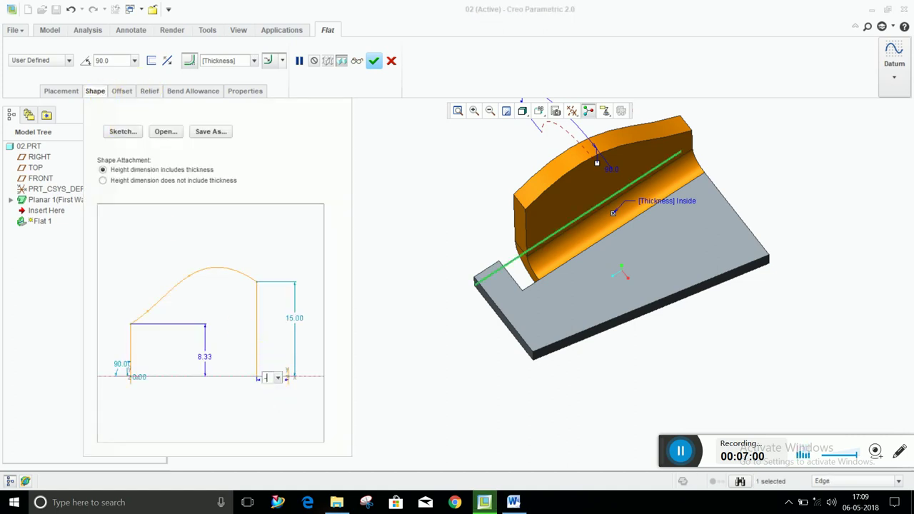
text(2)
key(Return)
mouse_move(552, 296)
middle_down()
mouse_move(607, 347)
mouse_move(593, 330)
mouse_move(601, 300)
mouse_move(563, 323)
mouse_move(548, 274)
middle_up()
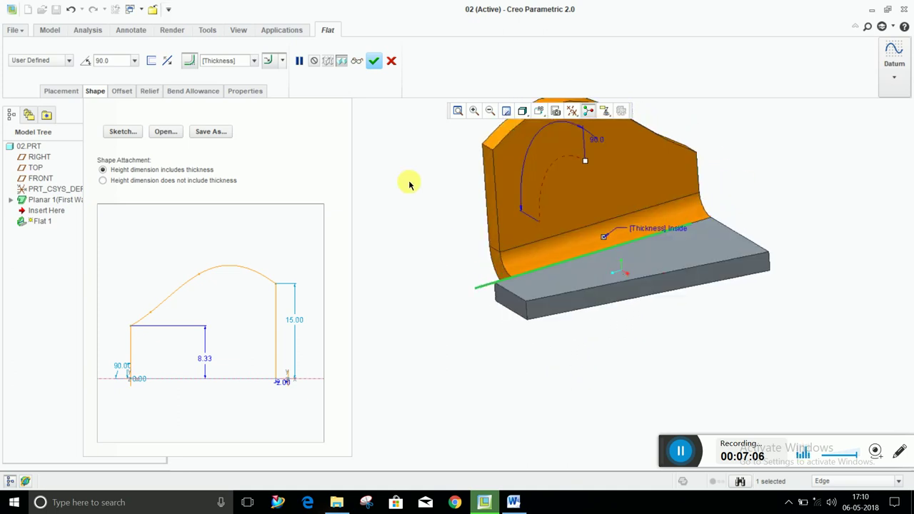
click(376, 61)
mouse_move(459, 321)
middle_down()
mouse_move(493, 364)
mouse_move(467, 326)
mouse_move(465, 369)
middle_up()
scroll(429, 293, up, 3)
scroll(413, 345, up, 2)
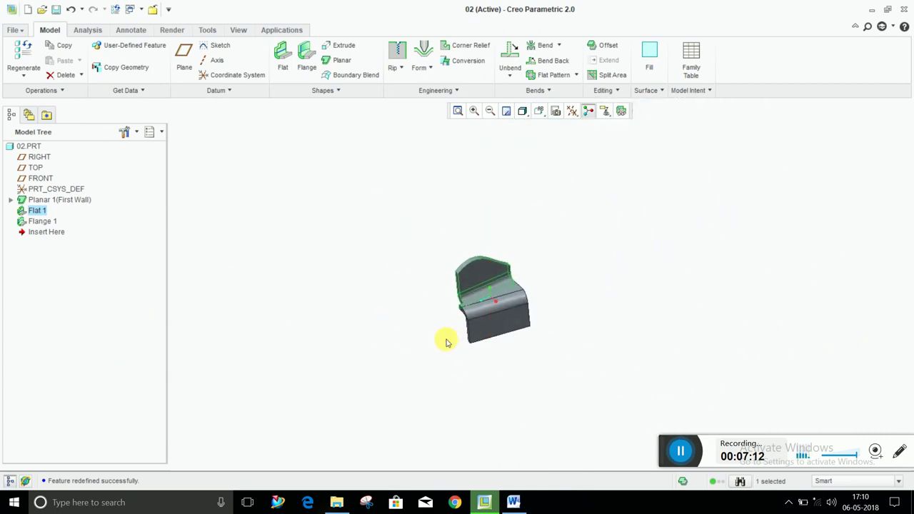
ctrl+middle_drag(446, 342, 457, 422)
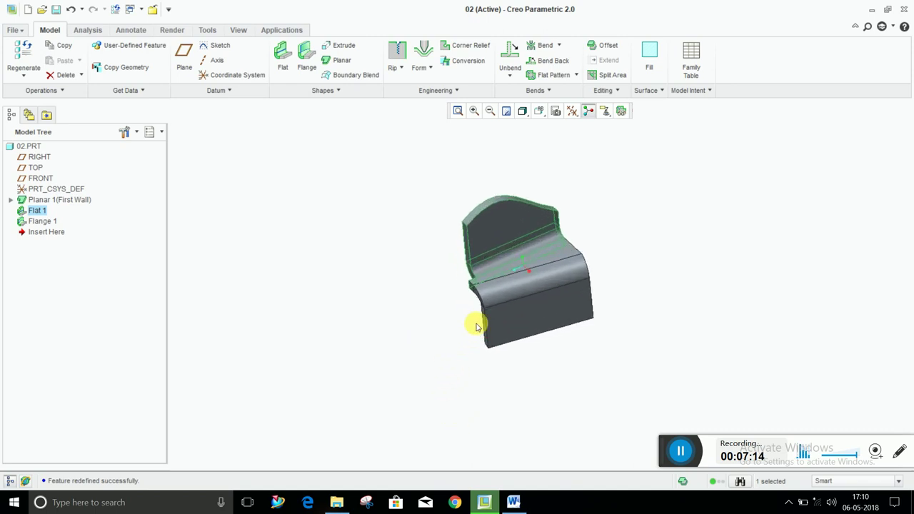
mouse_move(477, 326)
middle_down()
mouse_move(510, 231)
mouse_move(506, 316)
mouse_move(519, 318)
middle_up()
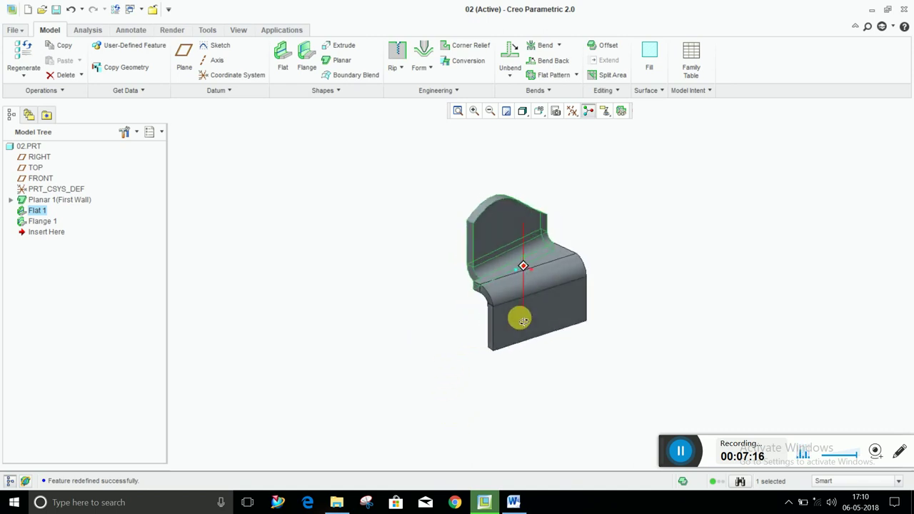
click(344, 326)
middle_drag(537, 221, 557, 250)
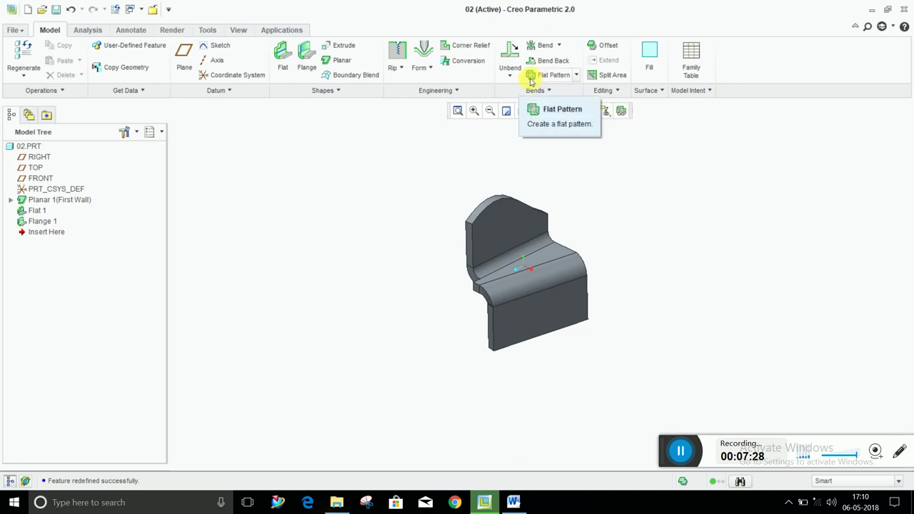
click(513, 48)
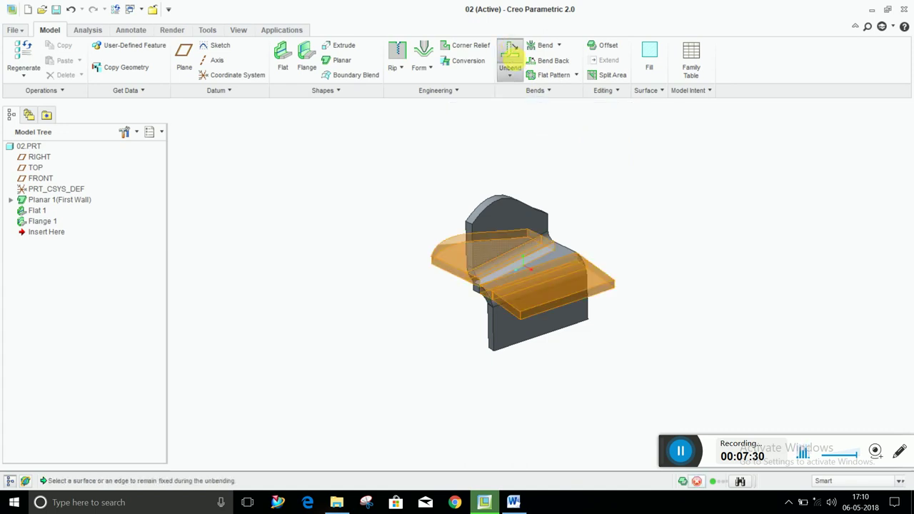
mouse_move(480, 334)
middle_down()
mouse_move(496, 255)
mouse_move(496, 314)
mouse_move(480, 350)
mouse_move(440, 310)
middle_up()
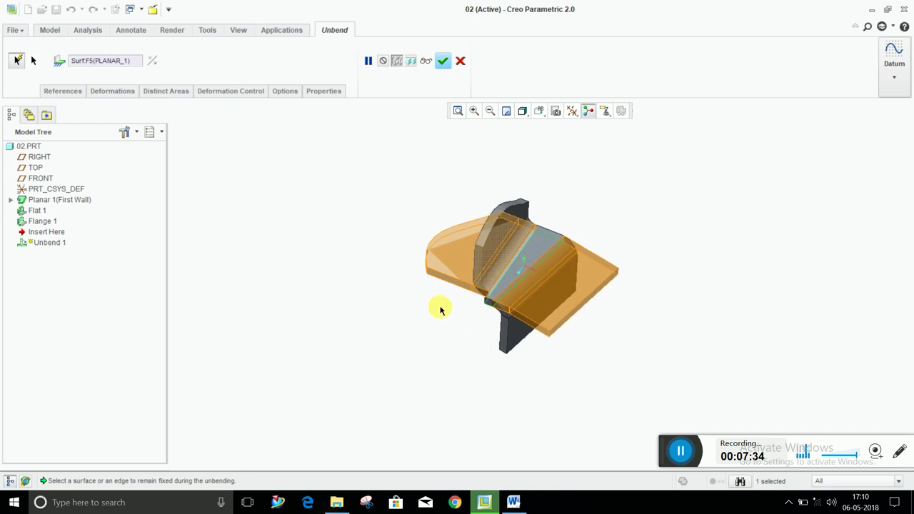
mouse_move(476, 370)
middle_down()
mouse_move(479, 324)
mouse_move(478, 359)
mouse_move(470, 357)
mouse_move(476, 337)
middle_up()
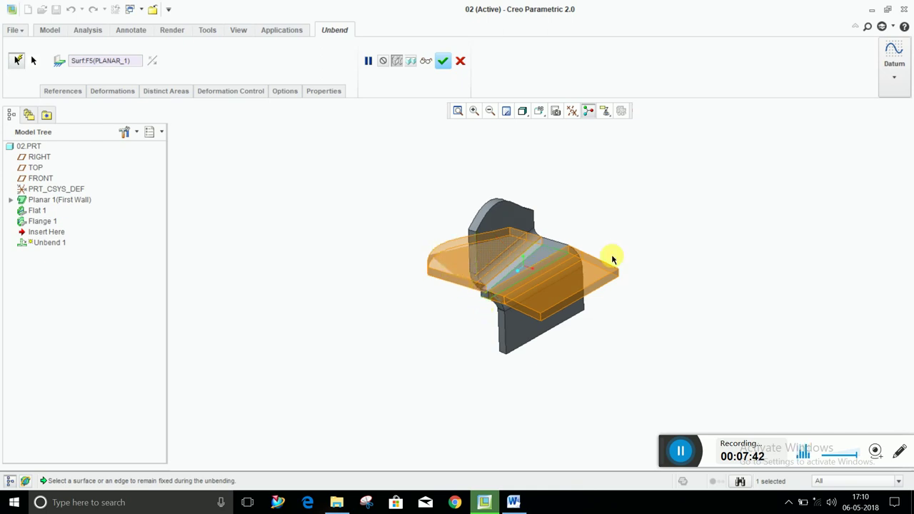
middle_drag(367, 360, 368, 391)
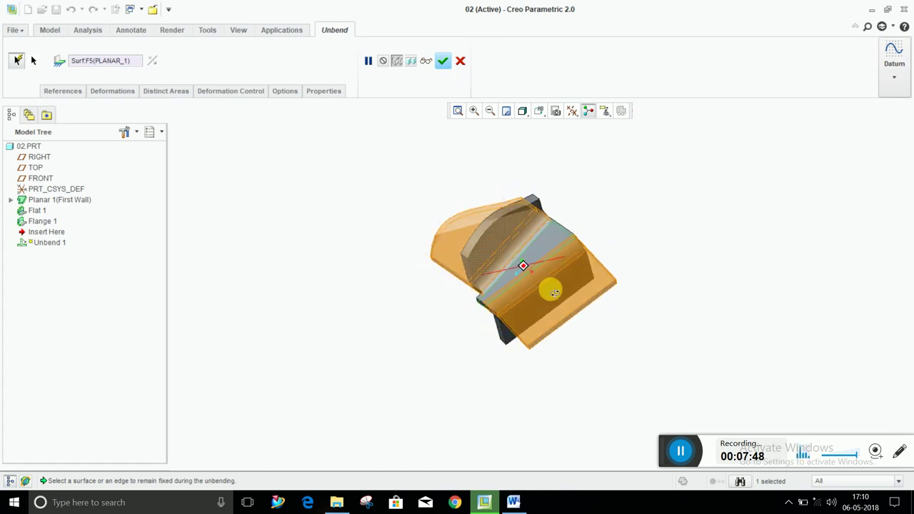
middle_drag(550, 290, 583, 249)
middle_drag(505, 305, 489, 303)
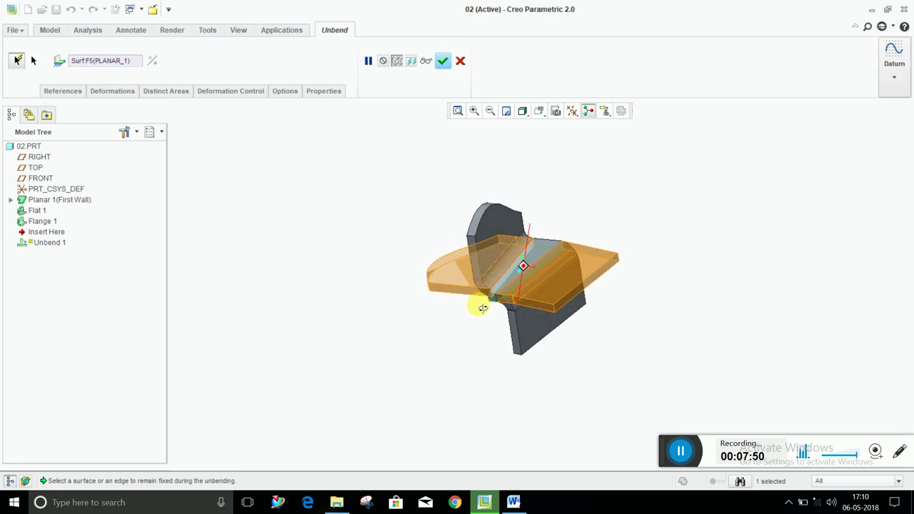
mouse_move(469, 341)
middle_down()
mouse_move(471, 353)
mouse_move(461, 350)
mouse_move(484, 364)
mouse_move(466, 345)
mouse_move(443, 276)
middle_up()
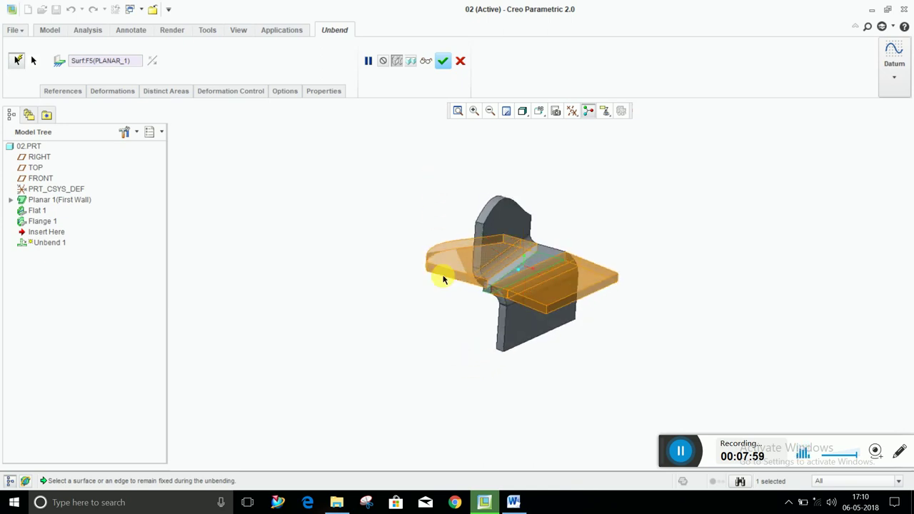
click(461, 61)
mouse_move(507, 343)
middle_down()
mouse_move(471, 347)
mouse_move(485, 363)
mouse_move(492, 351)
middle_up()
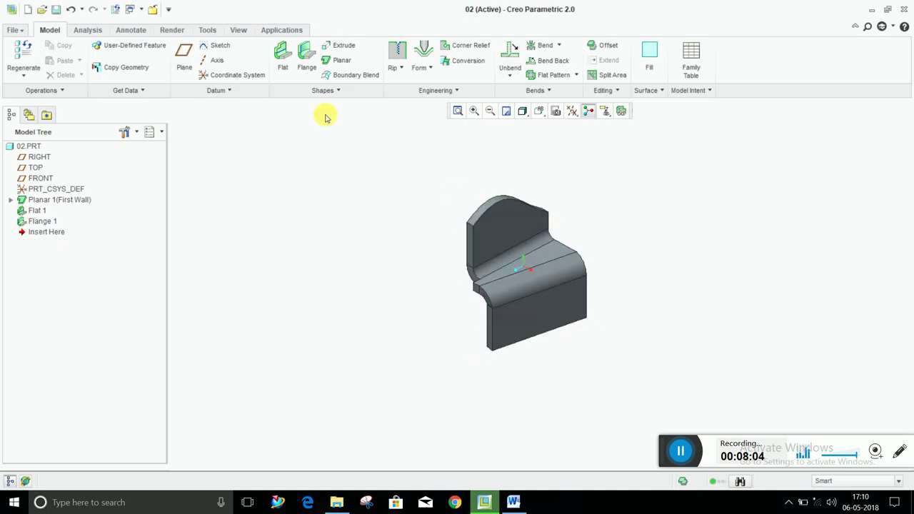
Start an extrusion sketched on a face of the bracket, oriented face-on.
click(344, 46)
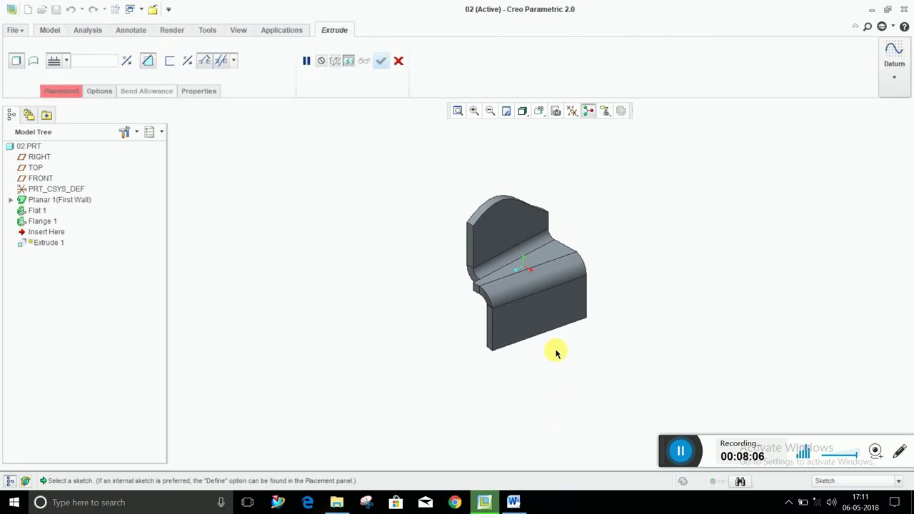
click(546, 322)
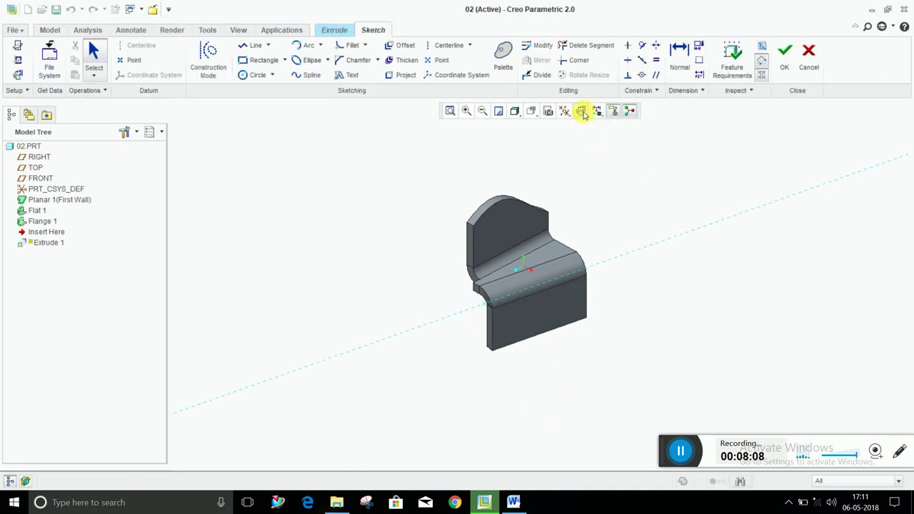
click(583, 111)
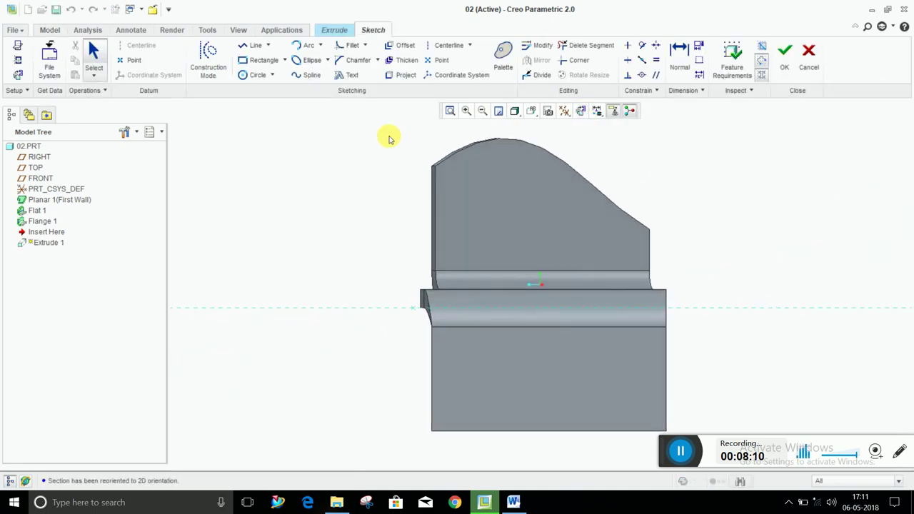
mouse_move(689, 452)
mouse_down()
mouse_move(358, 437)
mouse_move(658, 425)
mouse_move(718, 435)
mouse_up()
mouse_move(292, 292)
middle_down()
mouse_move(311, 315)
mouse_move(357, 254)
mouse_move(380, 269)
mouse_move(377, 281)
middle_up()
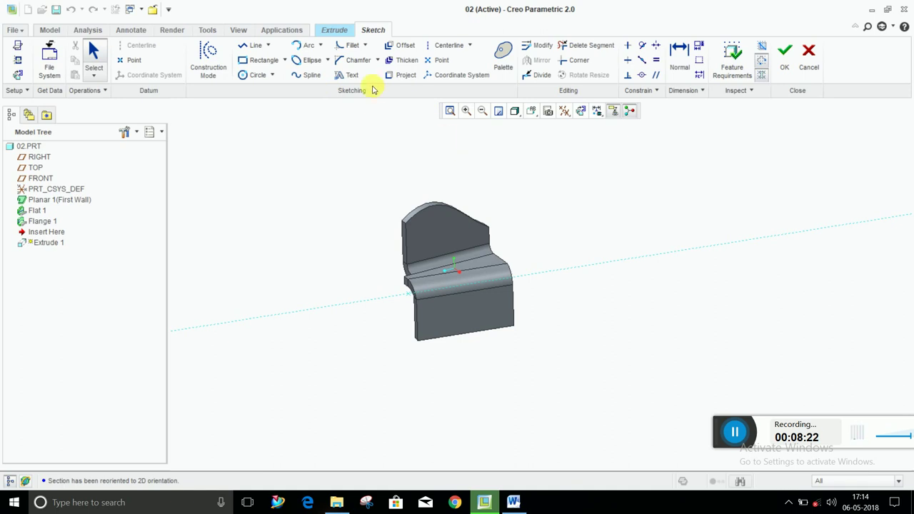
Place the text 'OMT' on the bracket's lower face and accept the sketch.
click(348, 75)
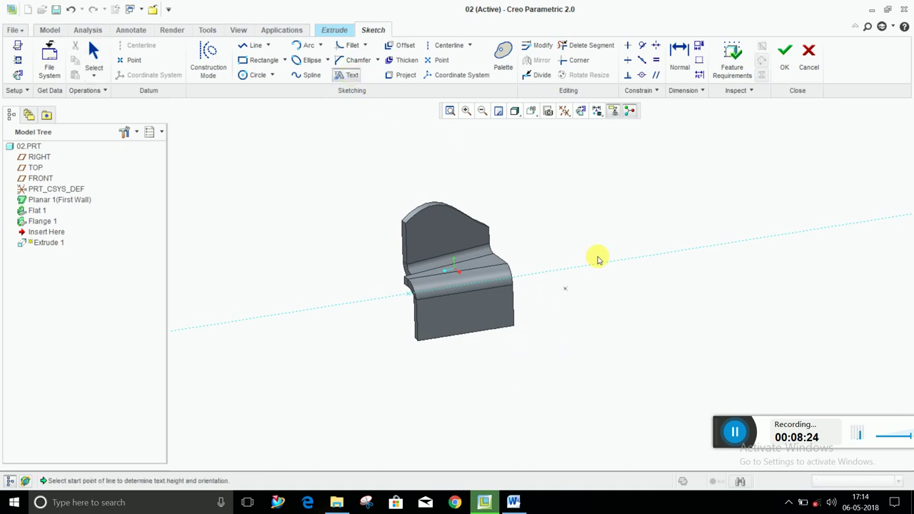
click(581, 112)
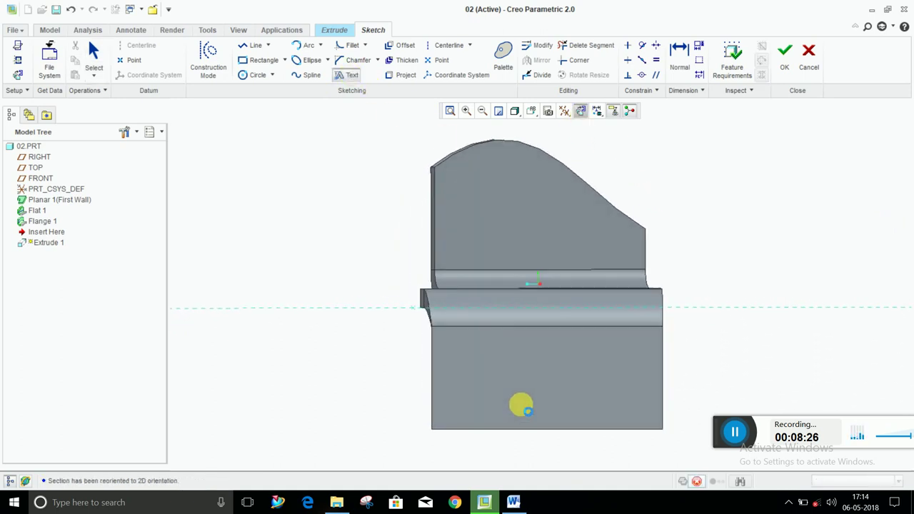
click(500, 397)
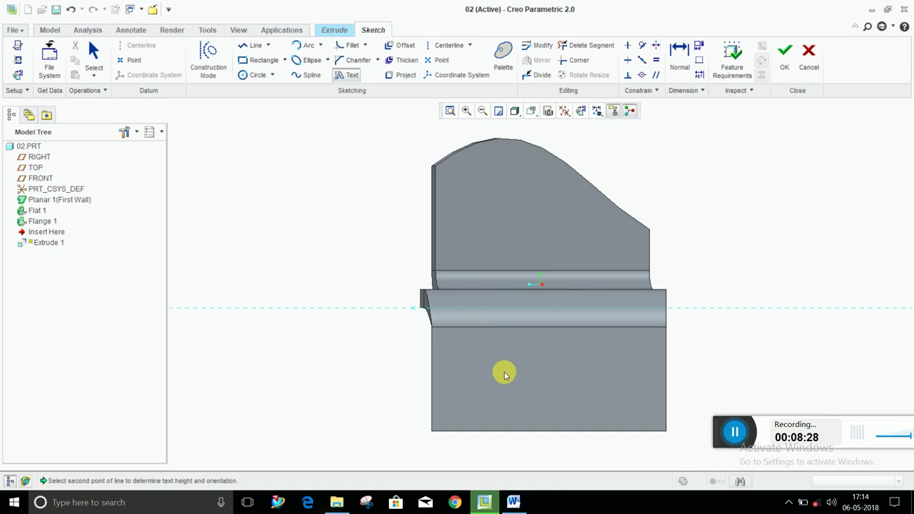
click(500, 368)
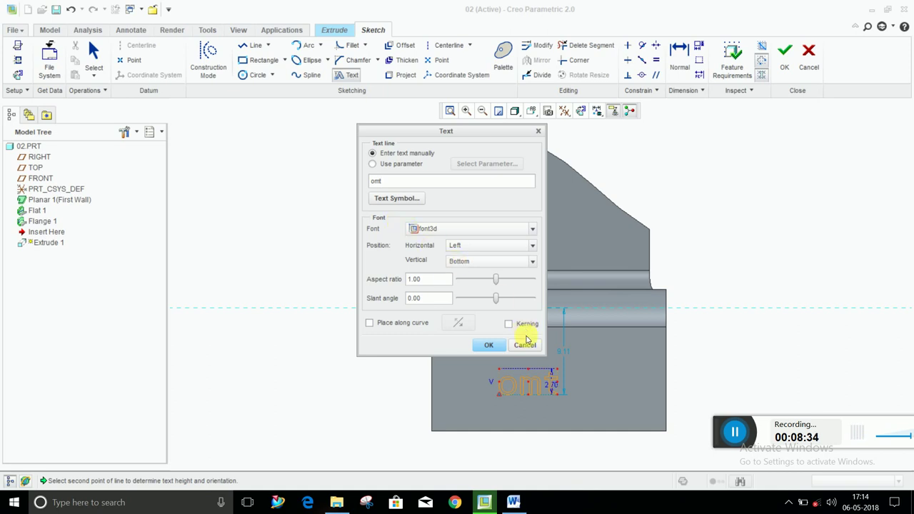
key(BackSpace)
key(BackSpace)
key(BackSpace)
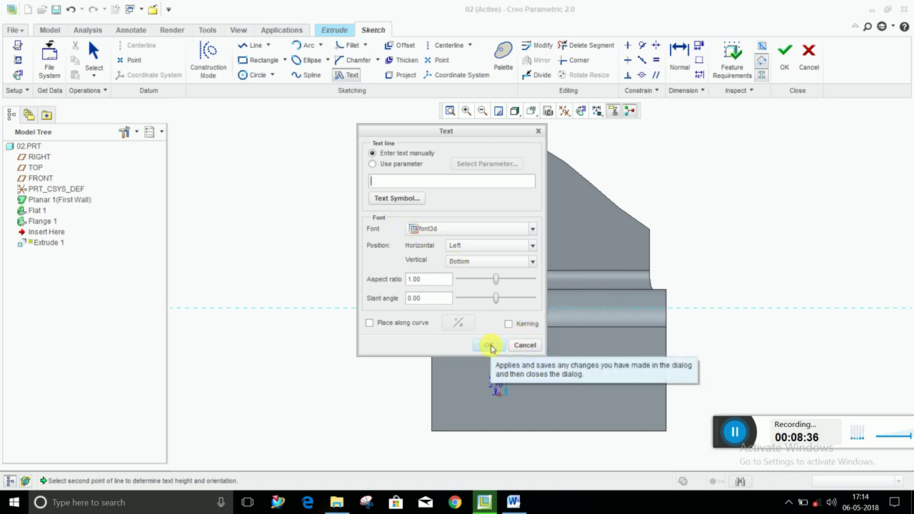
text(OMT)
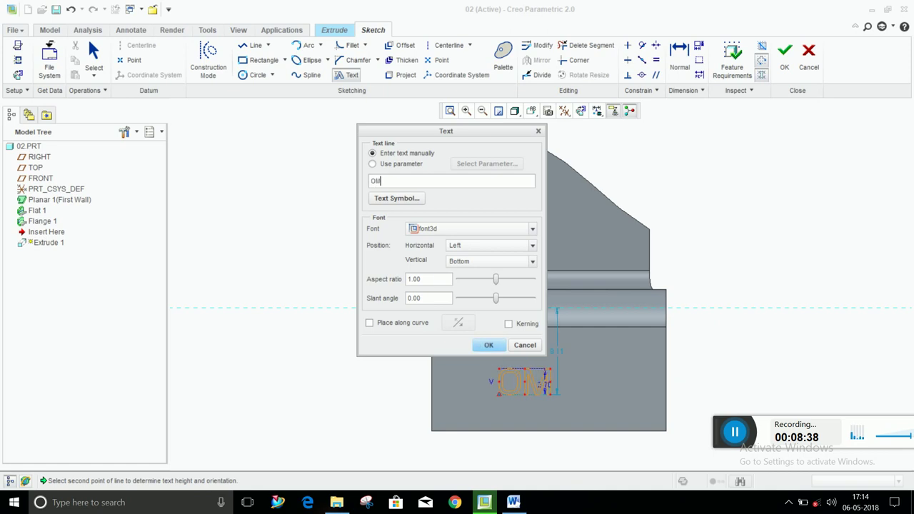
click(486, 347)
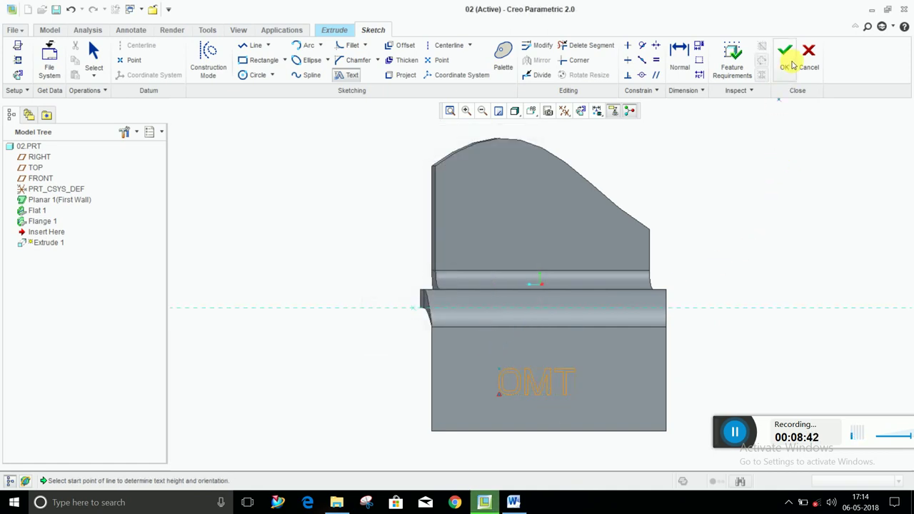
click(785, 57)
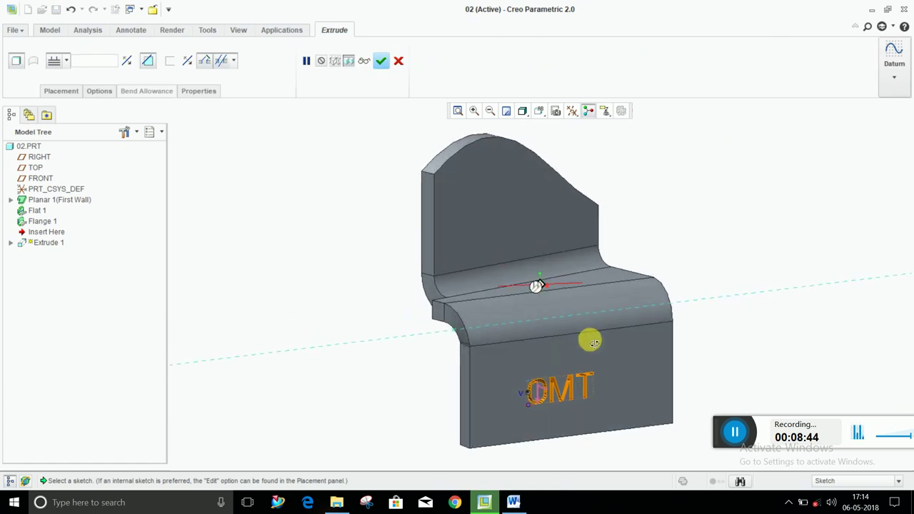
Finish Extrude 1 so the OMT lettering is added to the flange face.
mouse_move(428, 330)
middle_down()
mouse_move(435, 357)
mouse_move(393, 245)
middle_up()
scroll(394, 245, down, 3)
scroll(502, 405, up, 2)
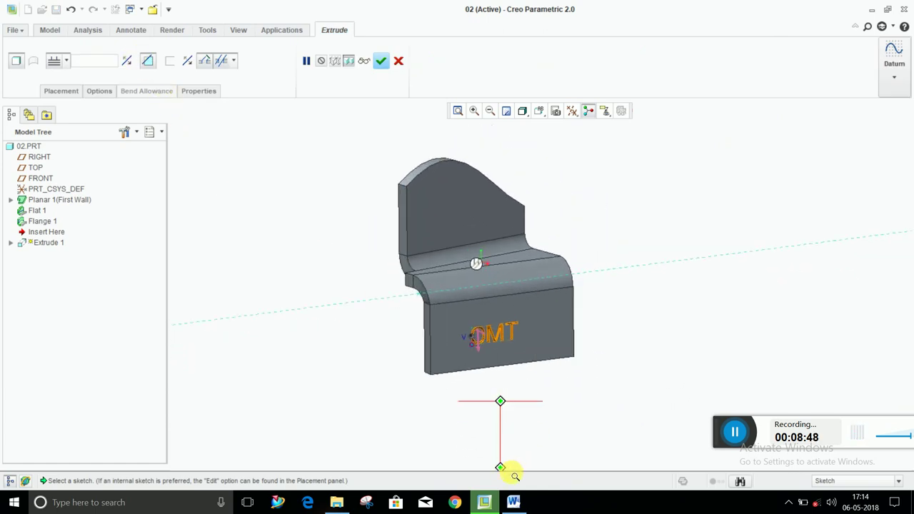
middle_drag(501, 405, 501, 398)
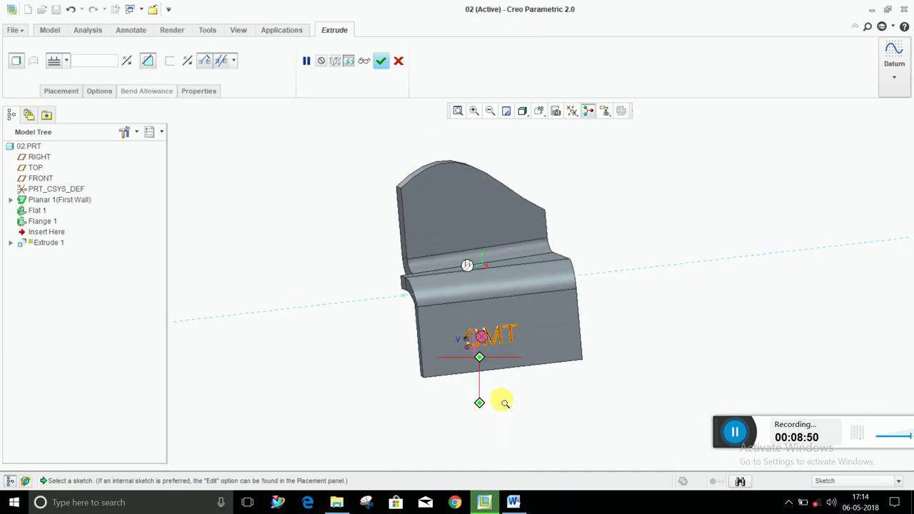
click(383, 62)
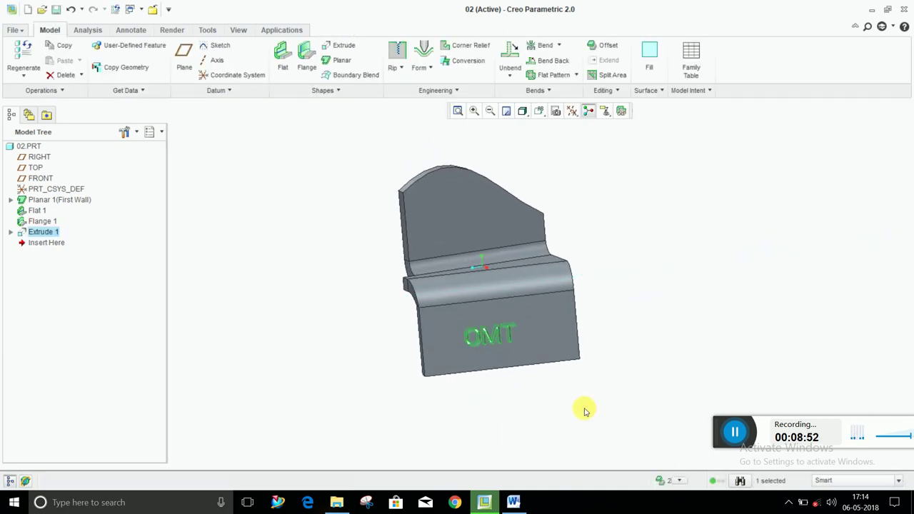
mouse_move(493, 365)
middle_down()
mouse_move(500, 351)
mouse_move(515, 369)
mouse_move(506, 369)
middle_up()
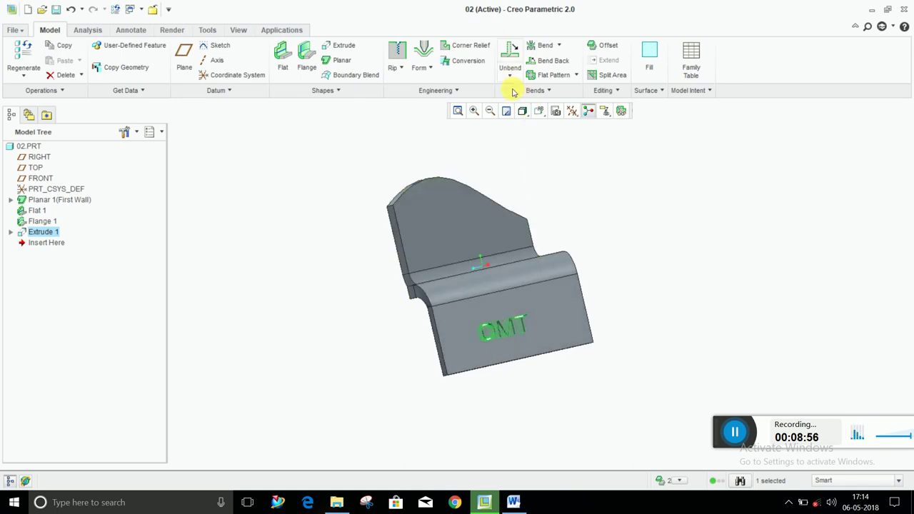
click(509, 48)
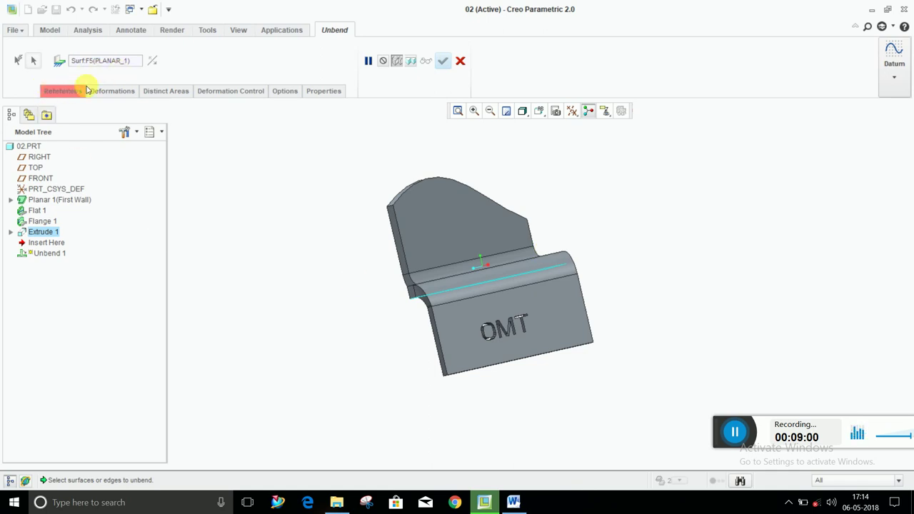
mouse_move(517, 262)
middle_down()
mouse_move(556, 236)
mouse_move(553, 217)
mouse_move(528, 282)
middle_up()
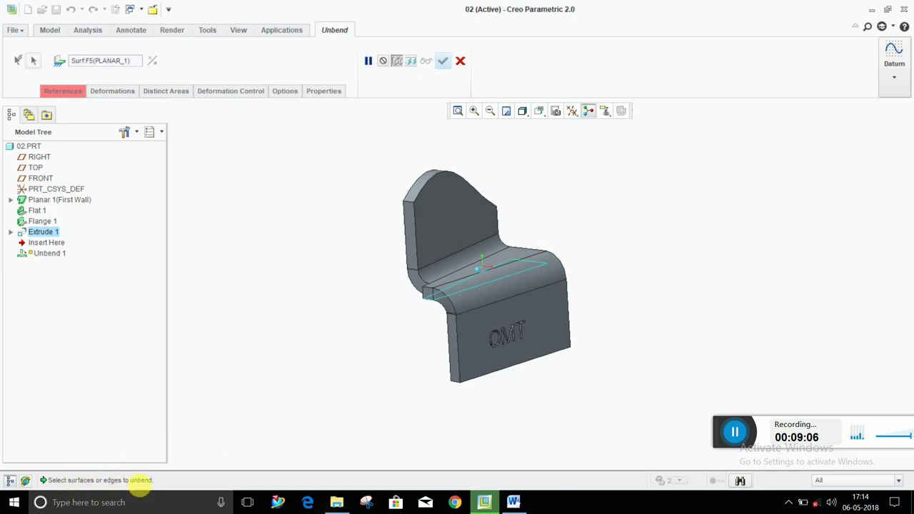
middle_drag(343, 382, 409, 330)
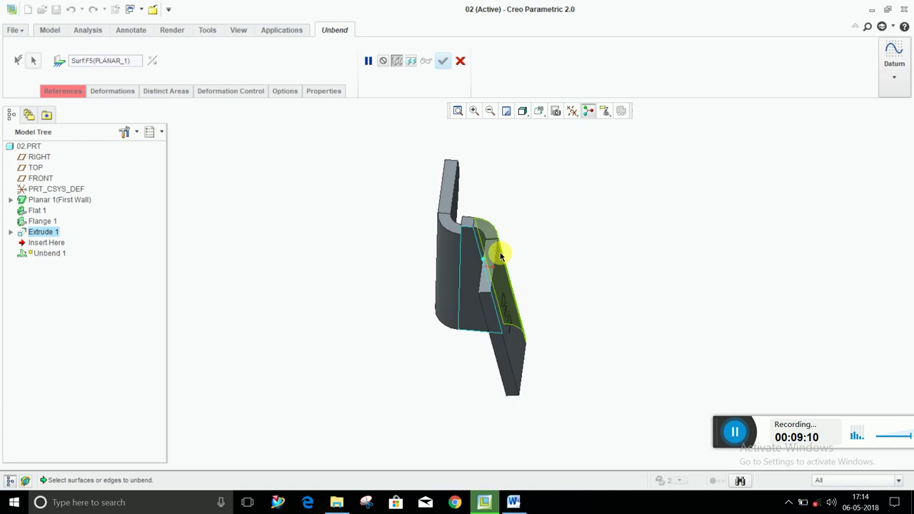
middle_drag(500, 256, 500, 326)
scroll(493, 368, down, 3)
scroll(490, 340, up, 3)
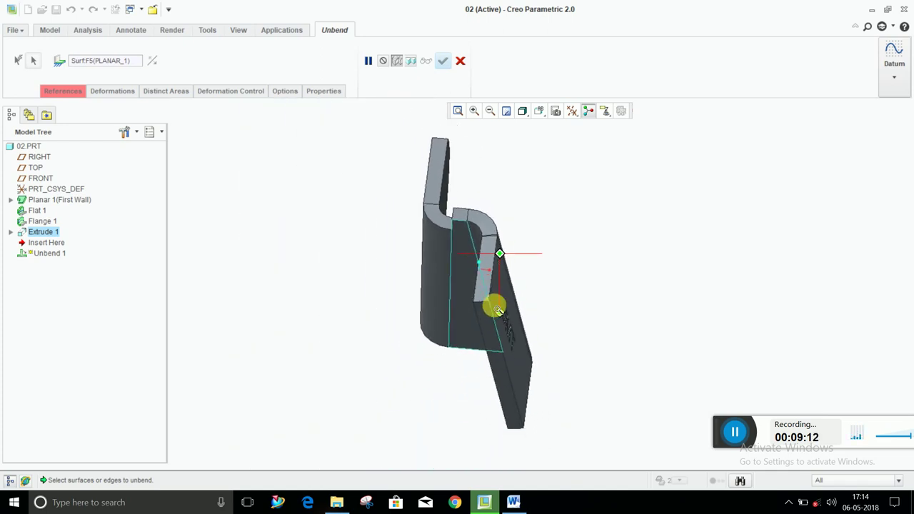
mouse_move(516, 253)
middle_down()
mouse_move(505, 298)
mouse_move(476, 303)
mouse_move(510, 380)
mouse_move(483, 347)
mouse_move(503, 445)
mouse_move(526, 358)
mouse_move(510, 353)
mouse_move(520, 369)
mouse_move(517, 351)
middle_up()
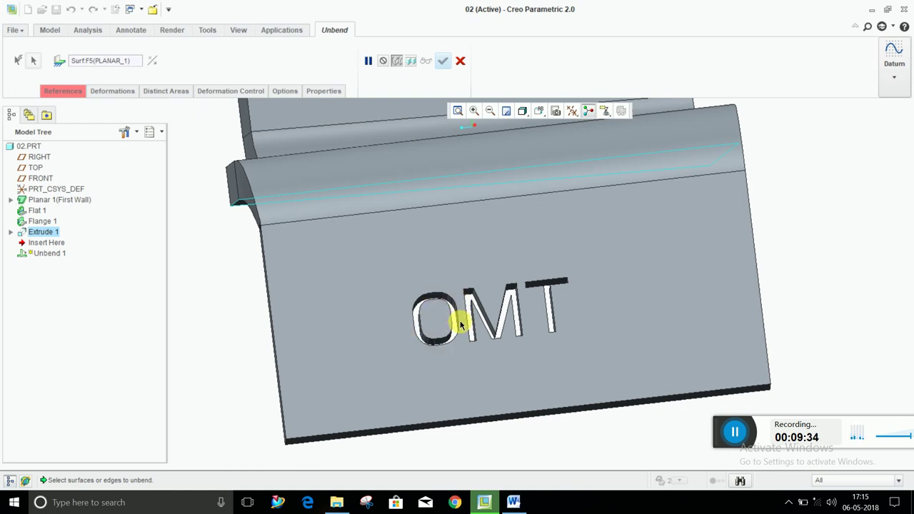
mouse_move(475, 343)
middle_down()
mouse_move(453, 310)
mouse_move(498, 341)
middle_up()
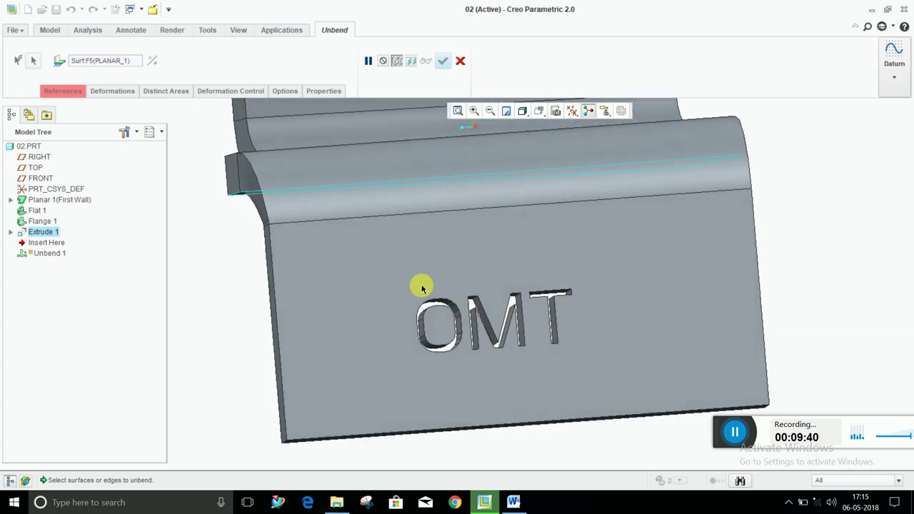
mouse_move(445, 334)
middle_down()
mouse_move(429, 333)
mouse_move(424, 312)
middle_up()
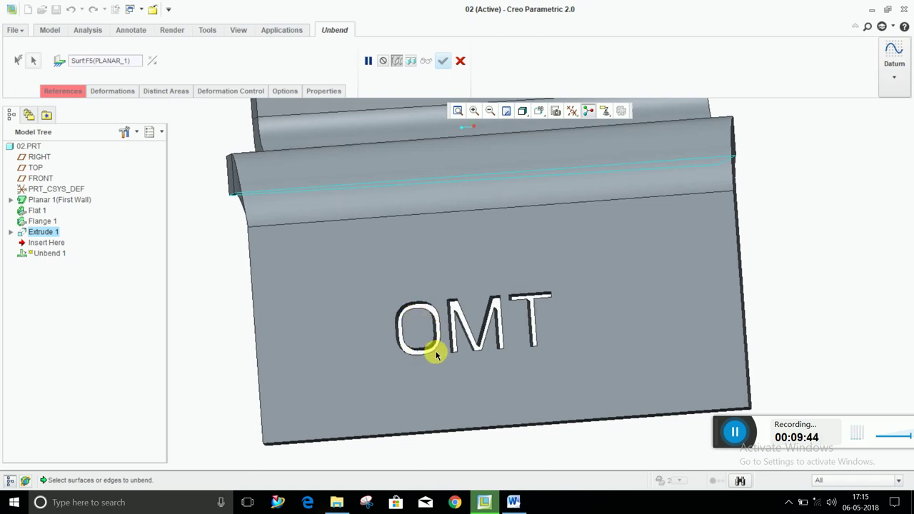
middle_drag(438, 355, 440, 321)
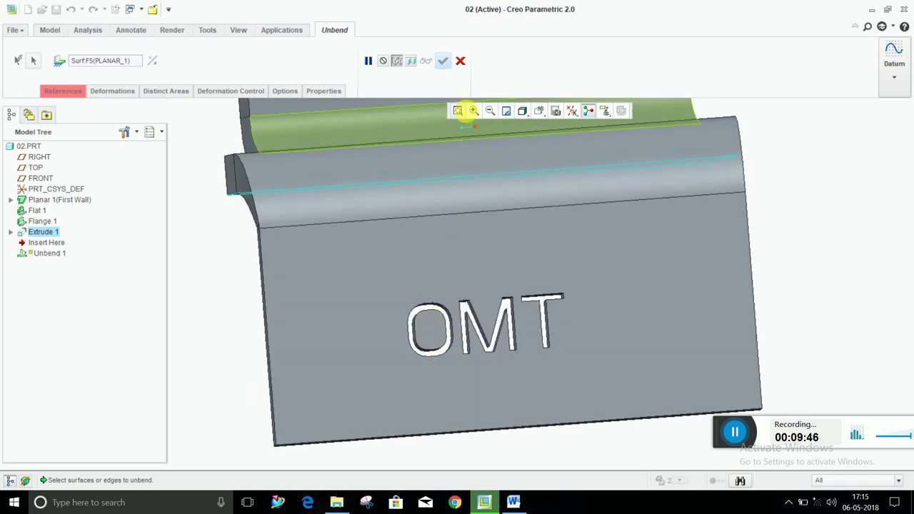
click(460, 62)
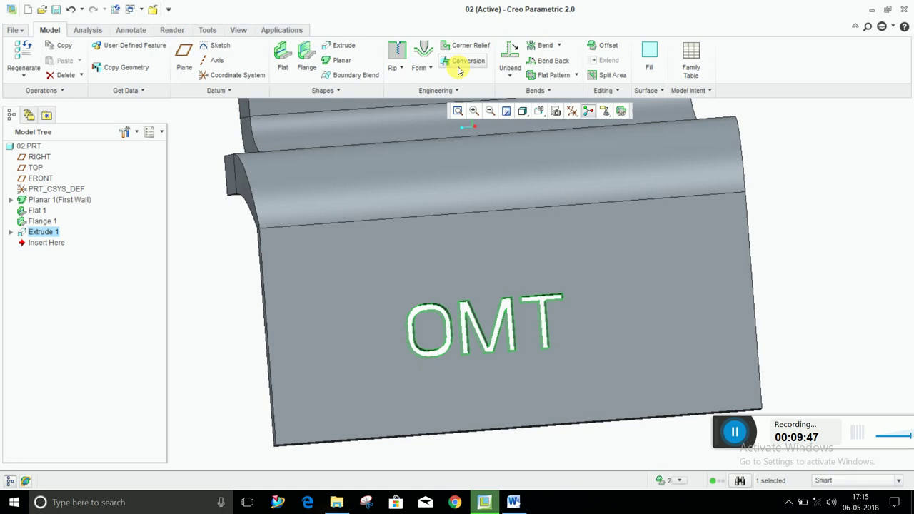
Edit Extrude 1's sketch text from OMT to MT.
right_click(45, 235)
click(109, 321)
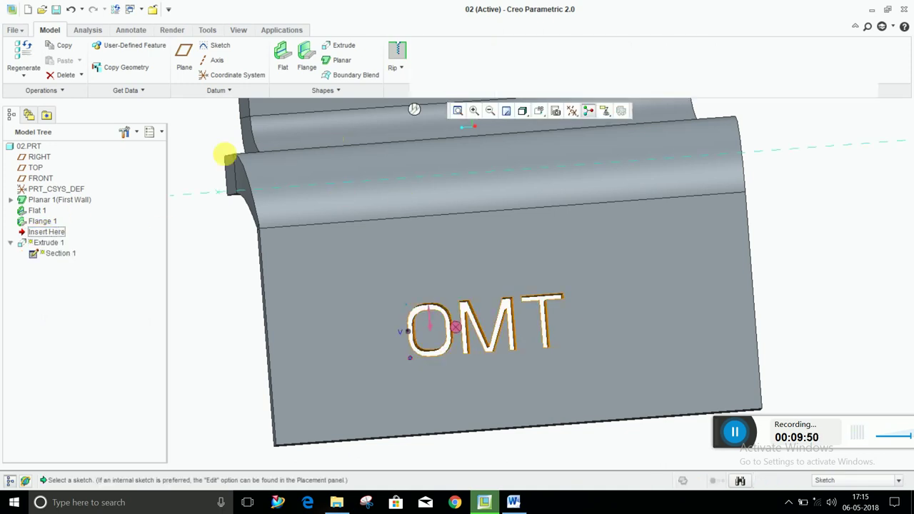
click(65, 91)
click(149, 128)
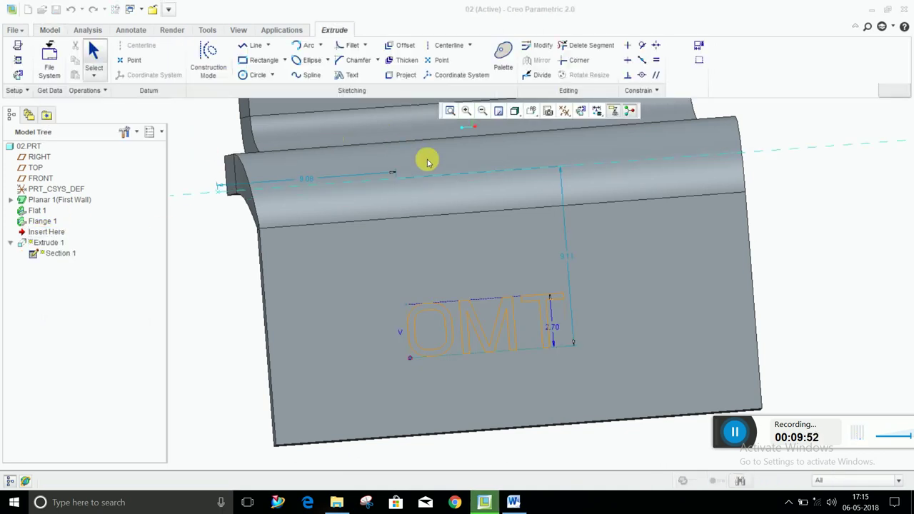
click(578, 113)
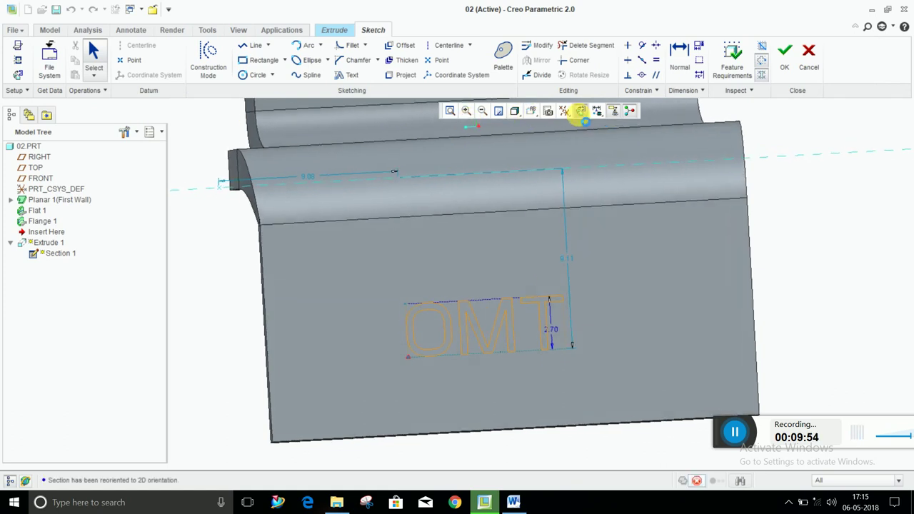
double_click(468, 328)
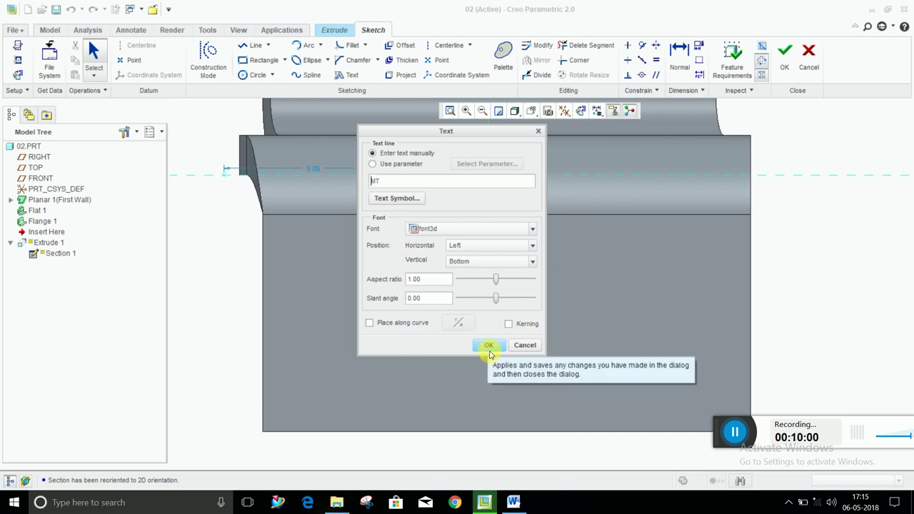
click(488, 345)
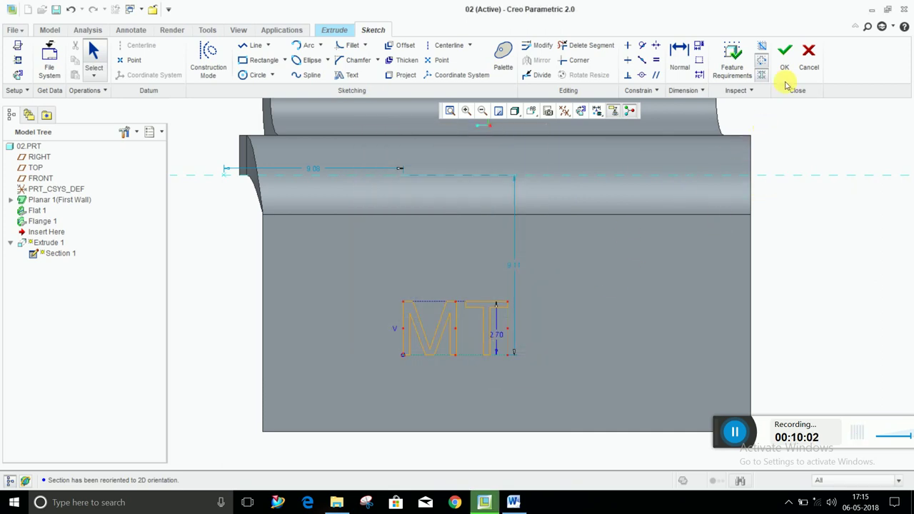
Accept the sketch, finish redefining Extrude 1, and orbit to check the MT lettering.
click(784, 56)
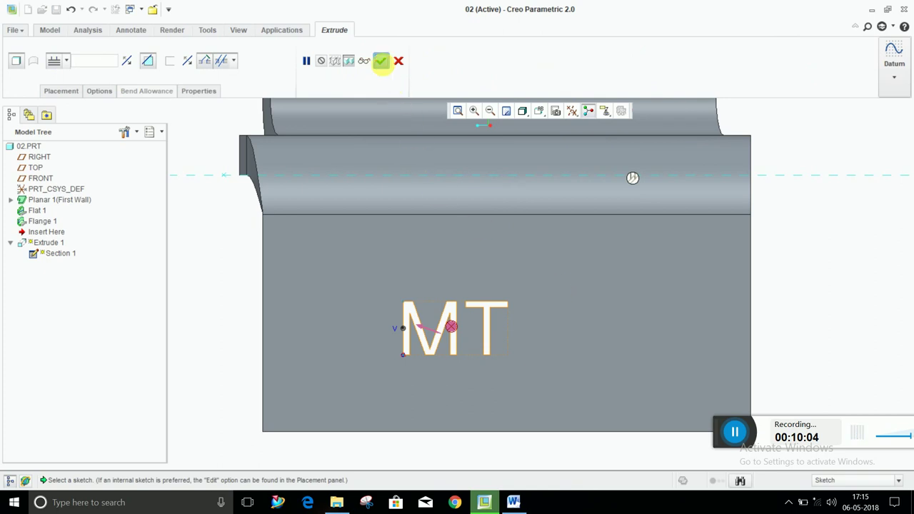
click(381, 61)
middle_drag(485, 270, 486, 273)
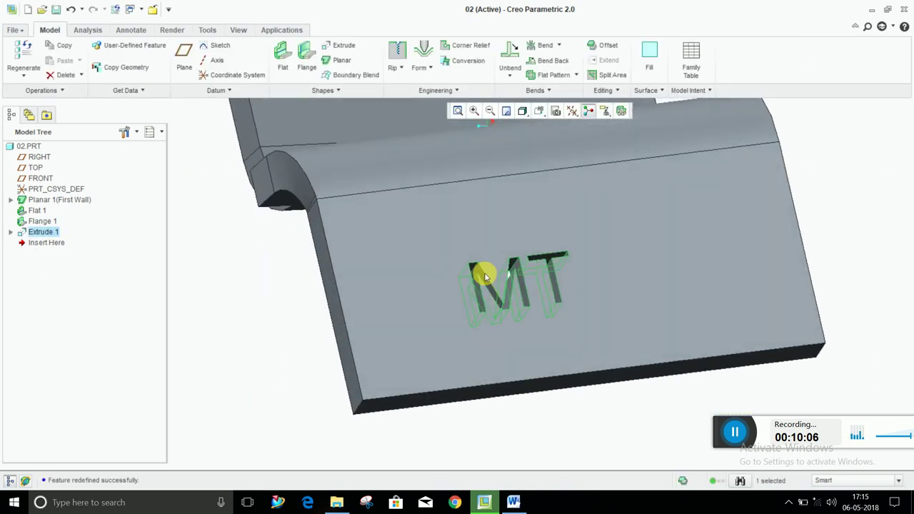
scroll(503, 330, down, 3)
scroll(503, 330, up, 3)
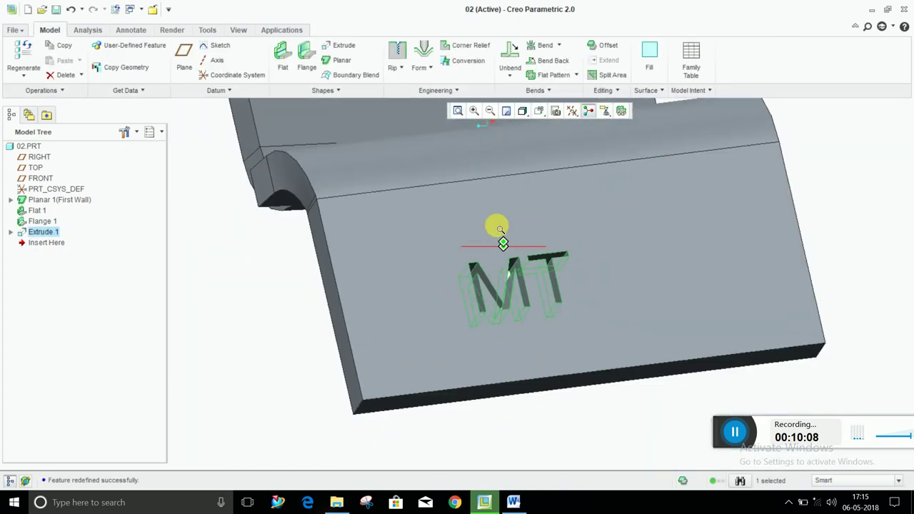
mouse_move(496, 230)
middle_down()
mouse_move(505, 179)
mouse_move(509, 217)
middle_up()
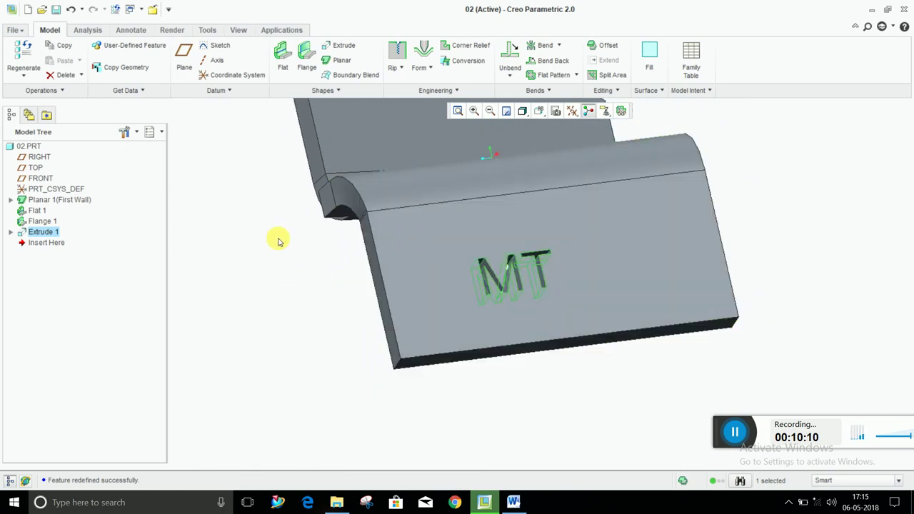
Create an Unbend feature that flattens the bracket.
click(460, 112)
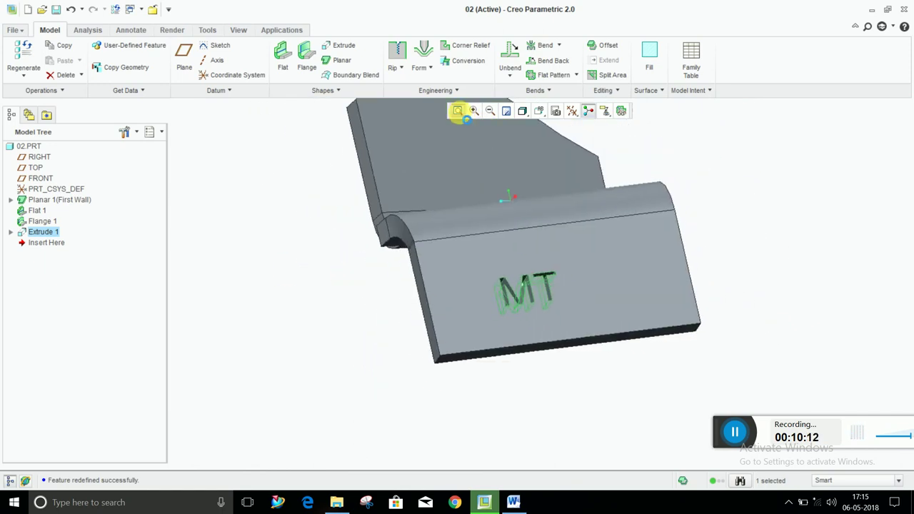
click(511, 49)
mouse_move(590, 300)
middle_down()
mouse_move(574, 330)
mouse_move(592, 365)
mouse_move(564, 343)
mouse_move(576, 353)
mouse_move(586, 323)
mouse_move(568, 335)
mouse_move(605, 414)
mouse_move(577, 478)
mouse_move(579, 456)
mouse_move(562, 439)
mouse_move(551, 400)
mouse_move(536, 439)
middle_up()
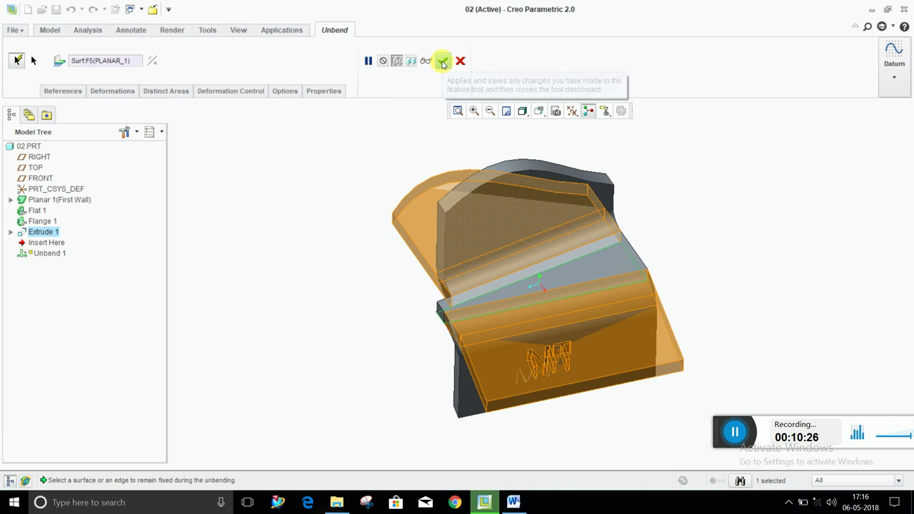
click(443, 62)
middle_drag(531, 288, 500, 239)
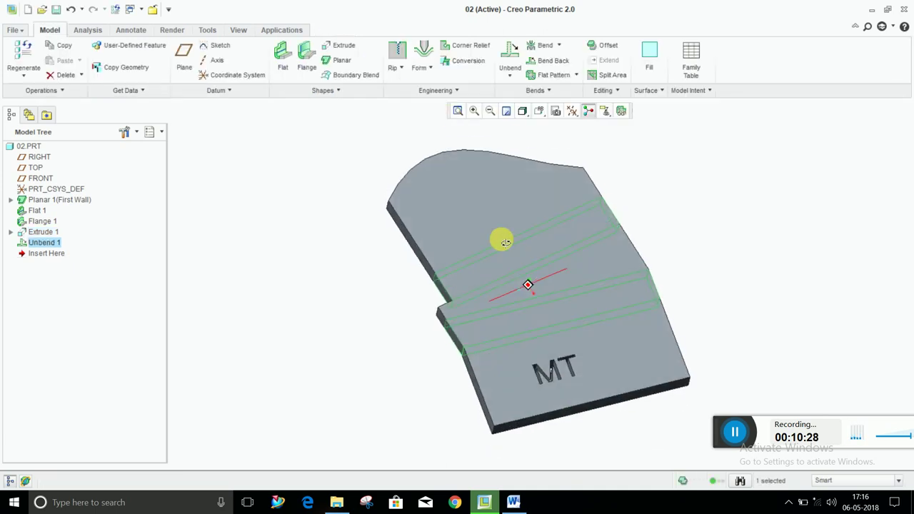
Delete Unbend 1 from the Model Tree.
right_click(54, 243)
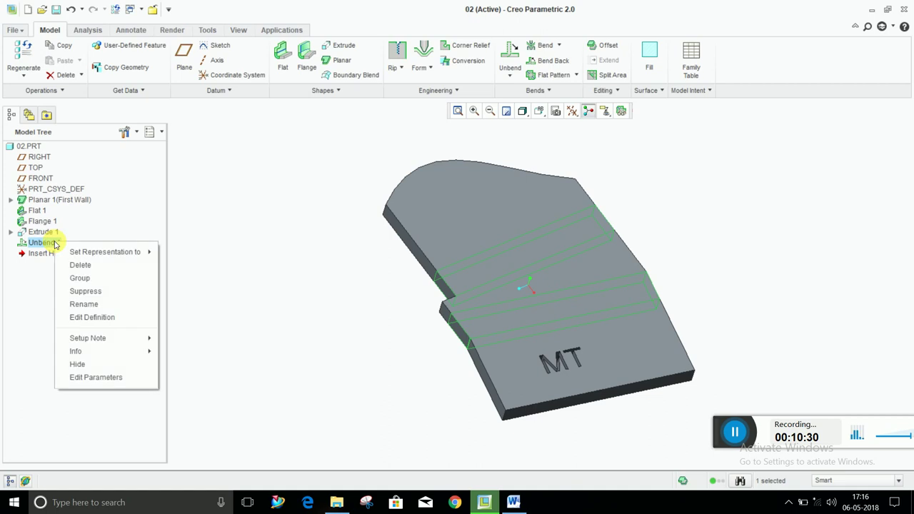
click(102, 265)
click(426, 266)
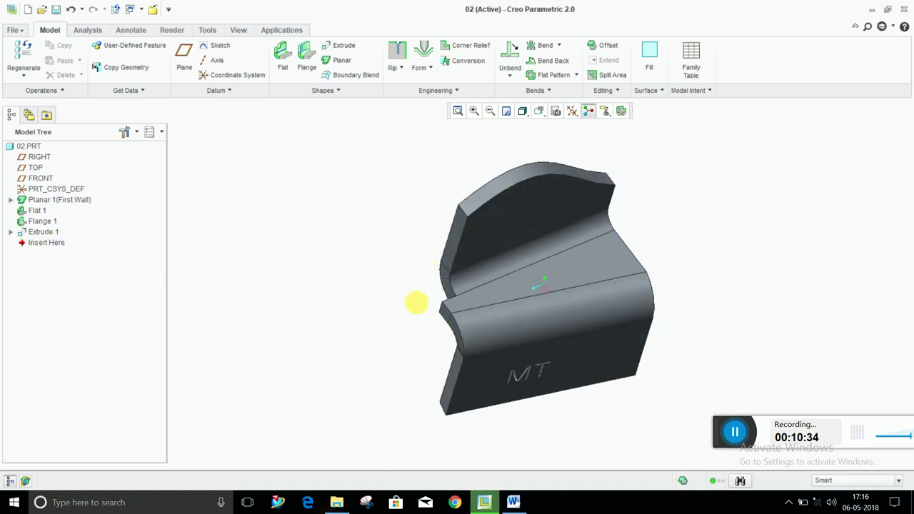
Roll the model back to after Extrude 1, then forward to restore Round 1 and the slot pattern.
middle_drag(417, 304, 416, 271)
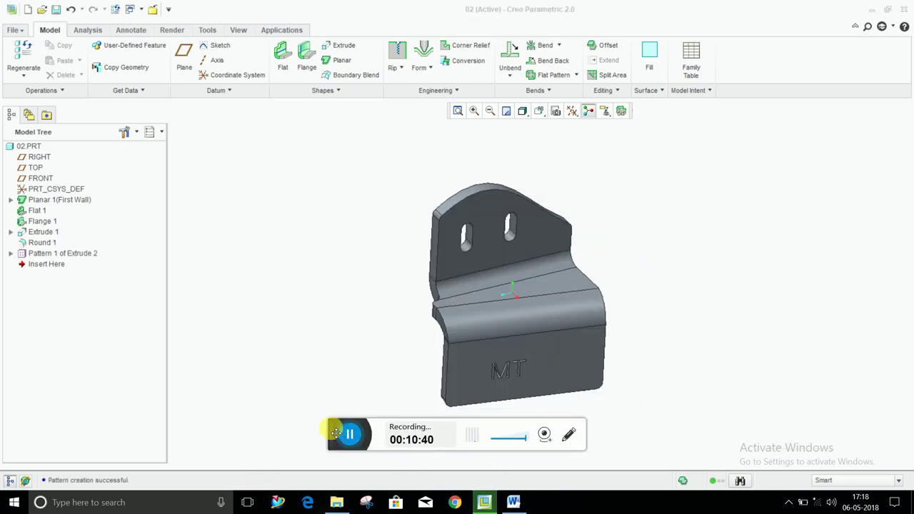
drag(336, 433, 724, 445)
mouse_move(561, 416)
middle_down()
mouse_move(561, 403)
mouse_move(551, 408)
middle_up()
middle_drag(527, 310, 535, 366)
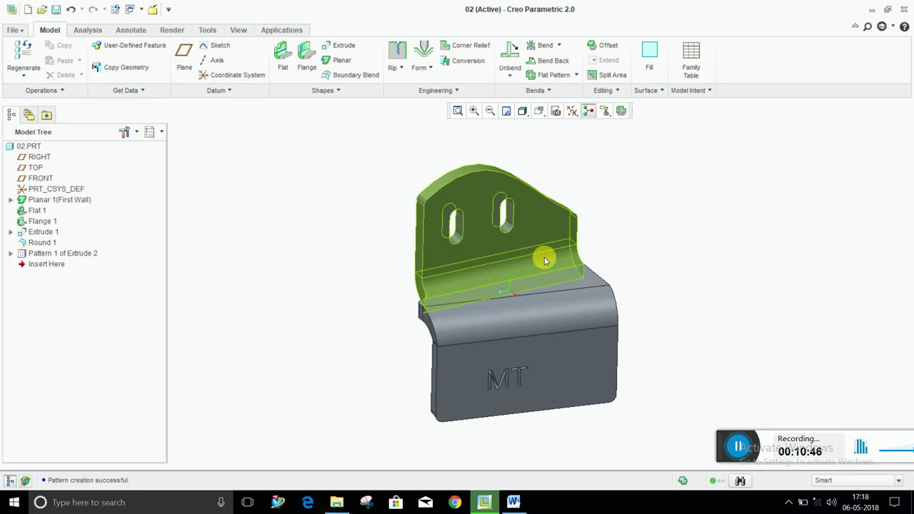
mouse_move(562, 274)
middle_down()
mouse_move(531, 243)
mouse_move(560, 270)
middle_up()
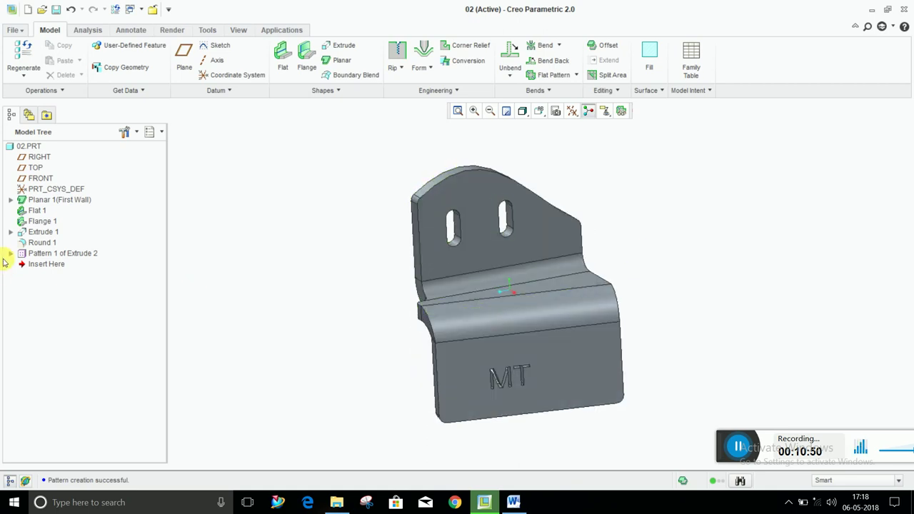
drag(48, 265, 54, 229)
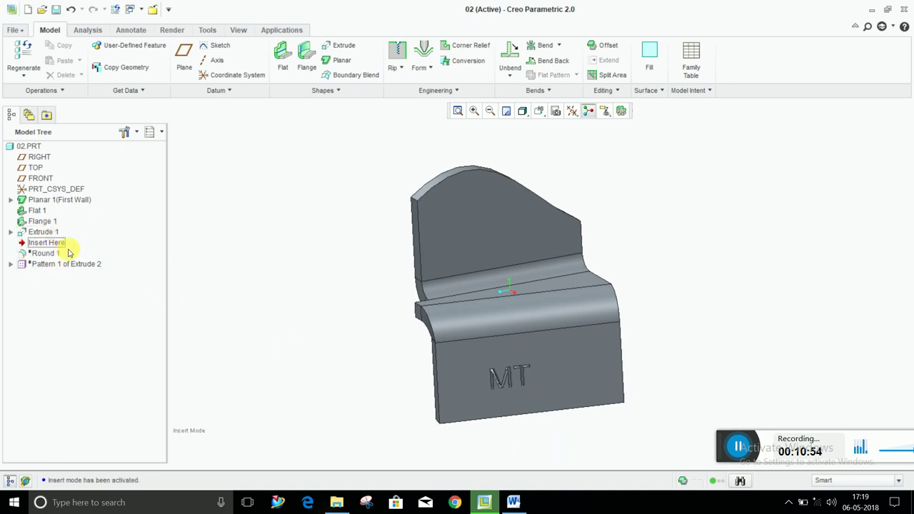
drag(61, 261, 62, 271)
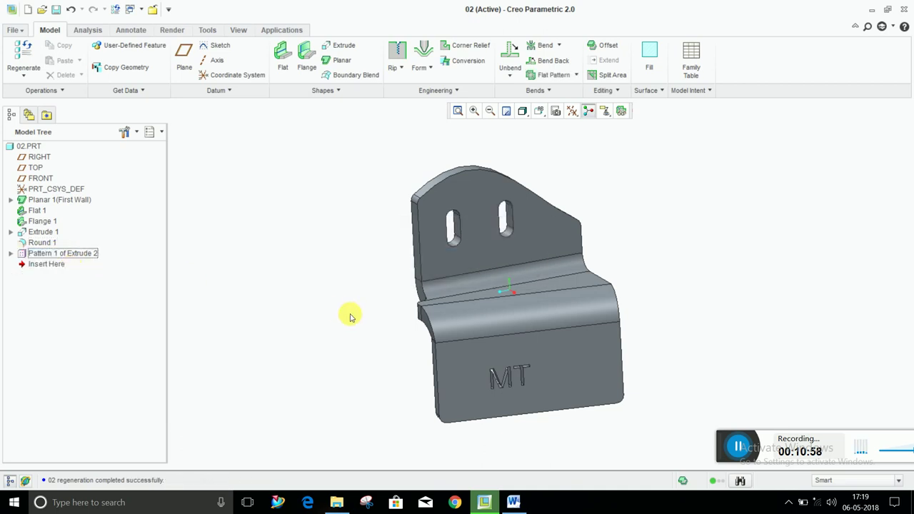
click(70, 252)
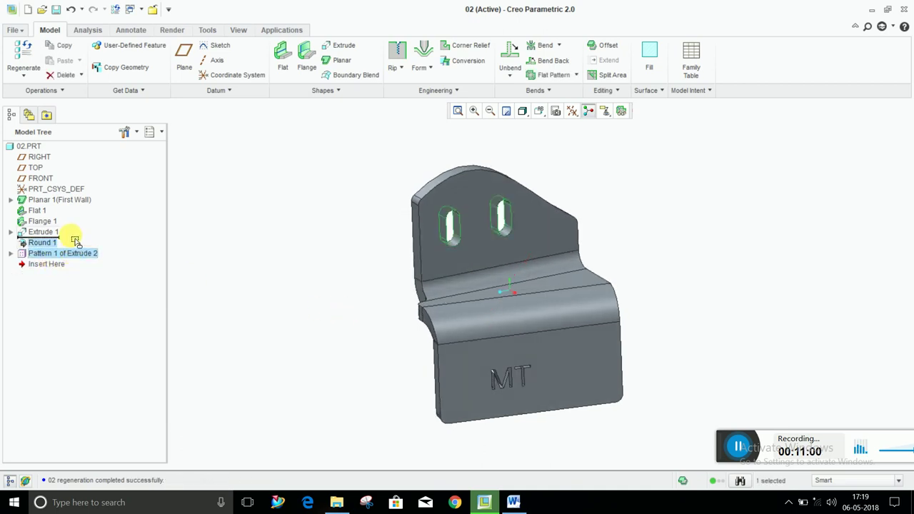
Try reordering Round 1 after the slot pattern.
drag(42, 245, 50, 264)
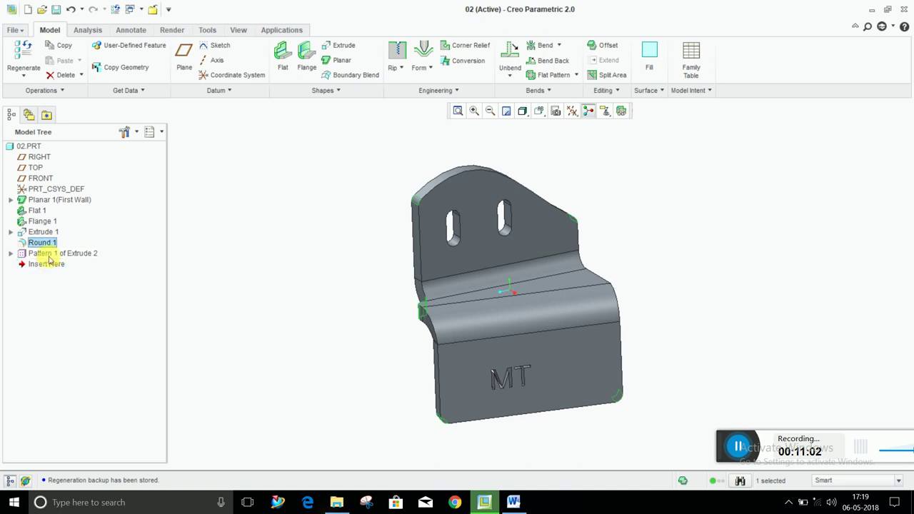
middle_drag(415, 295, 408, 292)
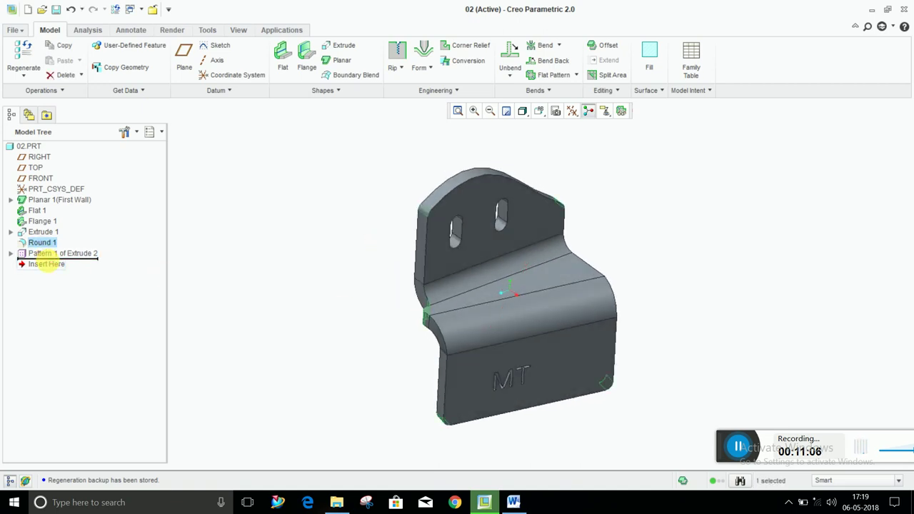
mouse_move(364, 323)
middle_down()
mouse_move(341, 308)
mouse_move(365, 322)
middle_up()
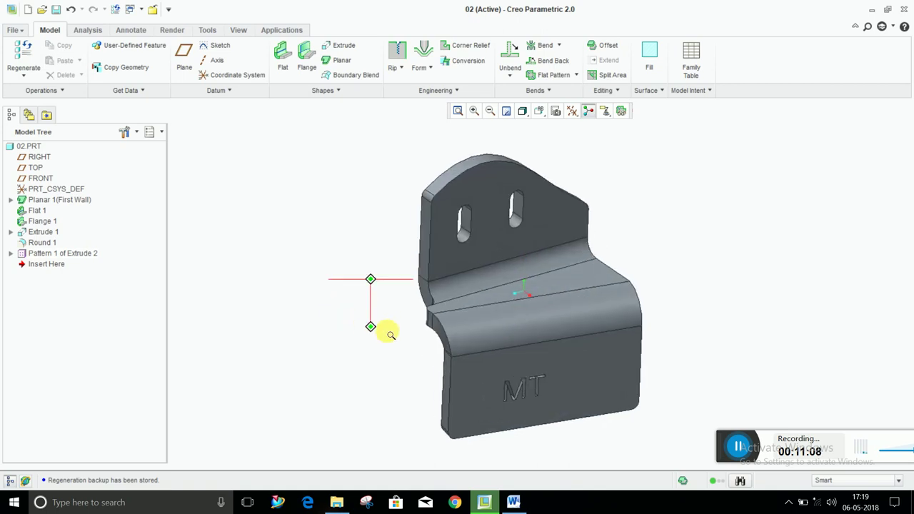
middle_drag(371, 279, 370, 226)
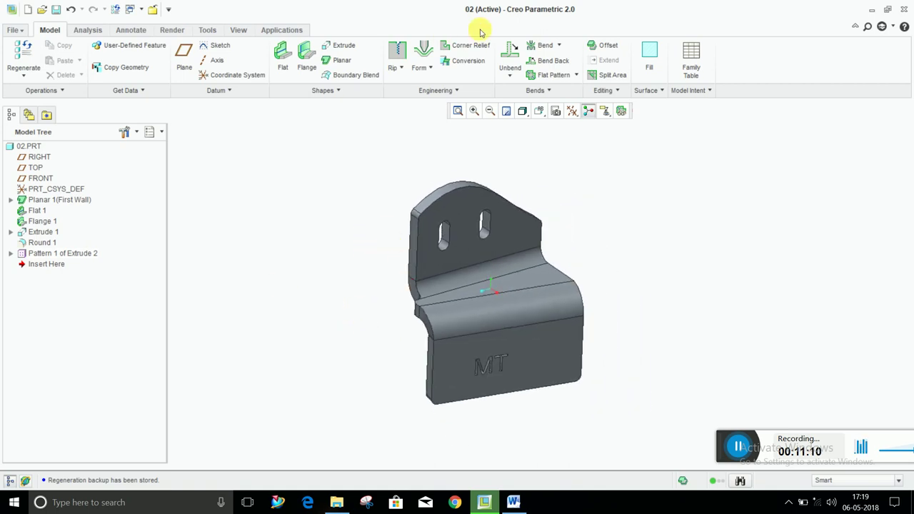
Start an Unbend feature on the bracket and cancel it.
click(510, 52)
mouse_move(493, 314)
middle_down()
mouse_move(489, 301)
mouse_move(457, 296)
mouse_move(465, 296)
mouse_move(447, 278)
mouse_move(465, 290)
middle_up()
click(460, 61)
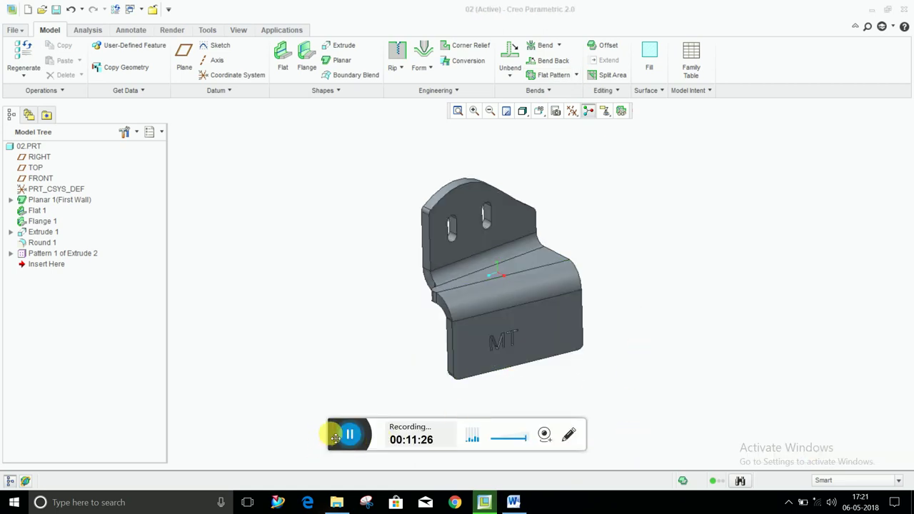
drag(334, 437, 670, 451)
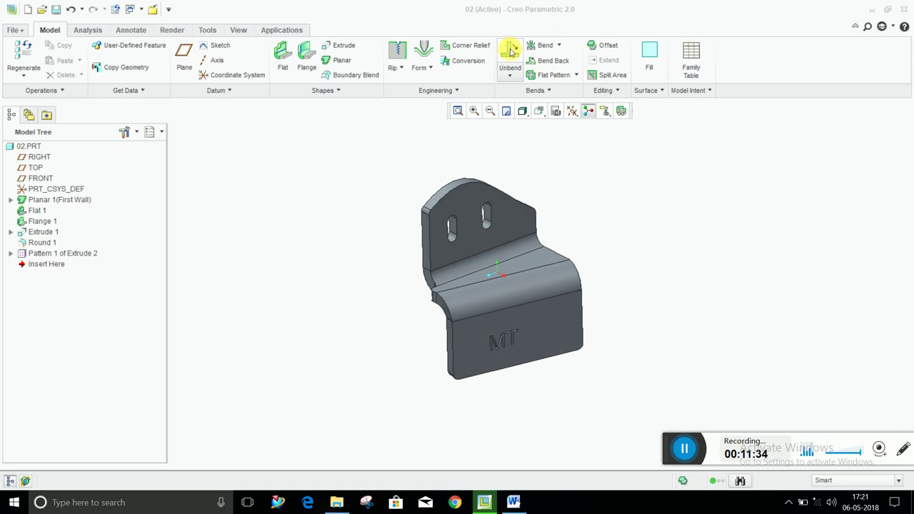
Create Flat Pattern 1 using the default fixed surface.
click(577, 76)
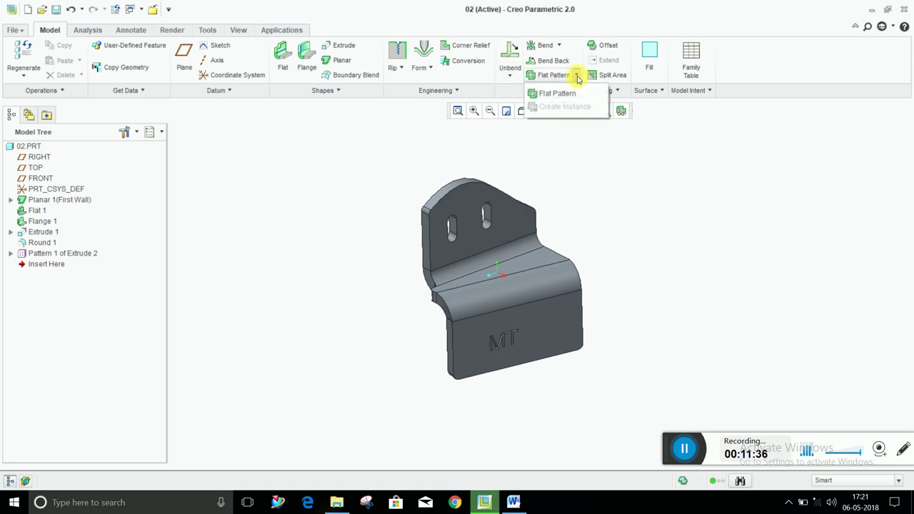
click(590, 180)
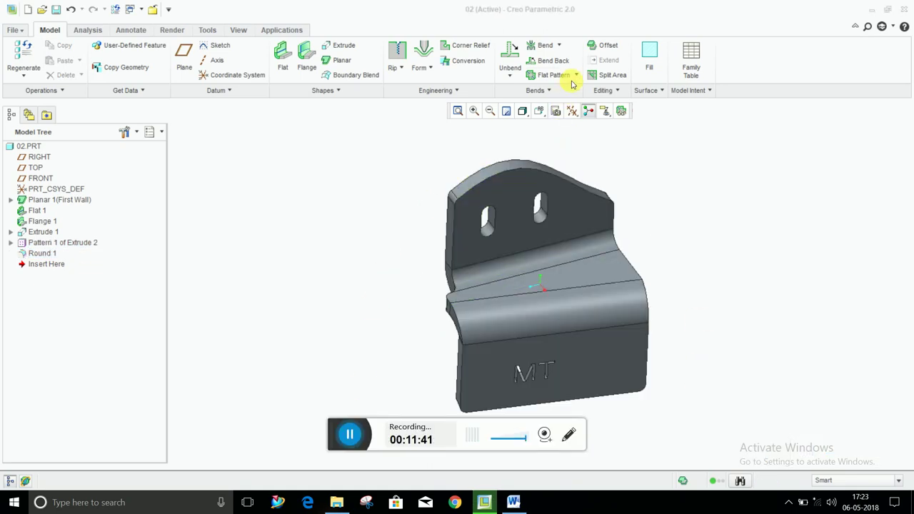
click(577, 75)
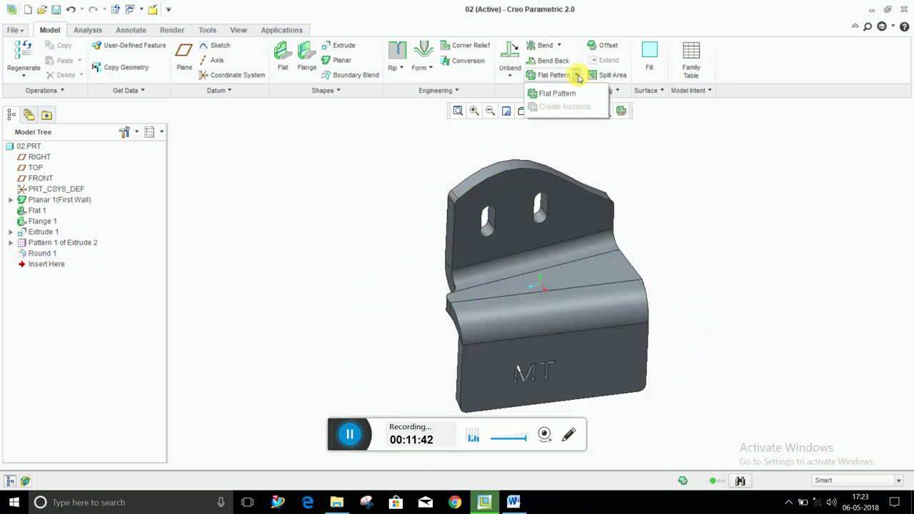
click(565, 94)
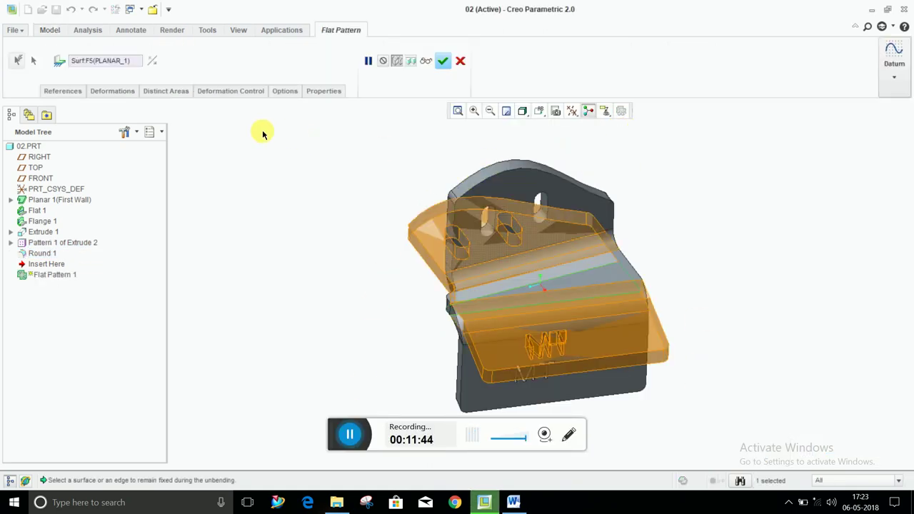
click(443, 61)
middle_drag(500, 173, 579, 216)
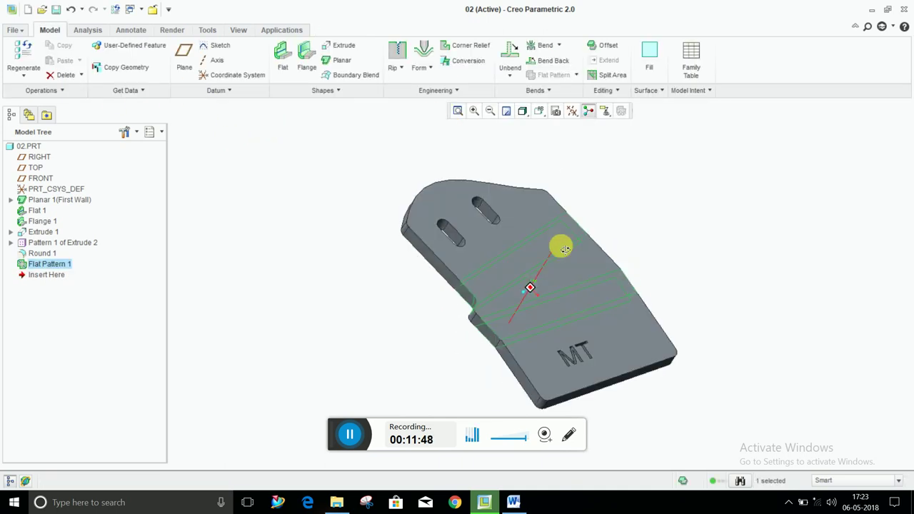
Inspect Round 1 and Flat Pattern 1 in the tree and revisit the flat pattern options.
click(662, 148)
click(607, 114)
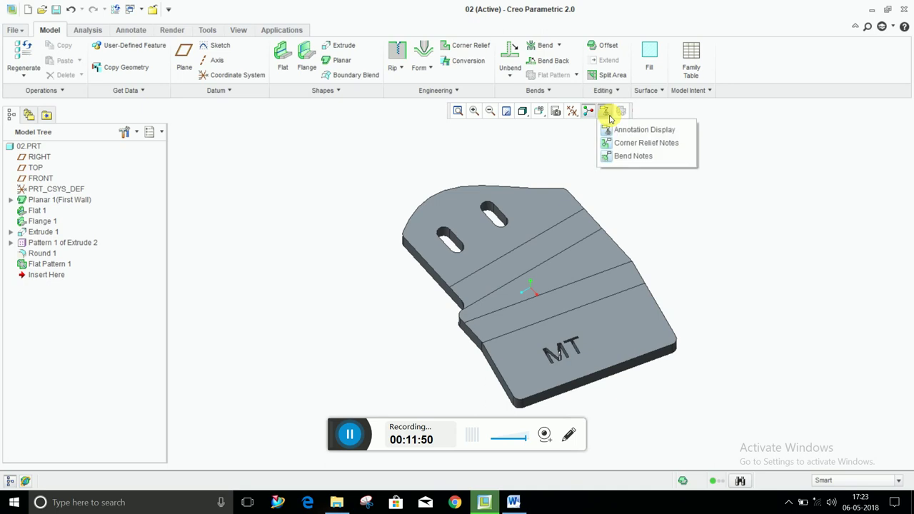
click(43, 255)
middle_drag(384, 295, 397, 300)
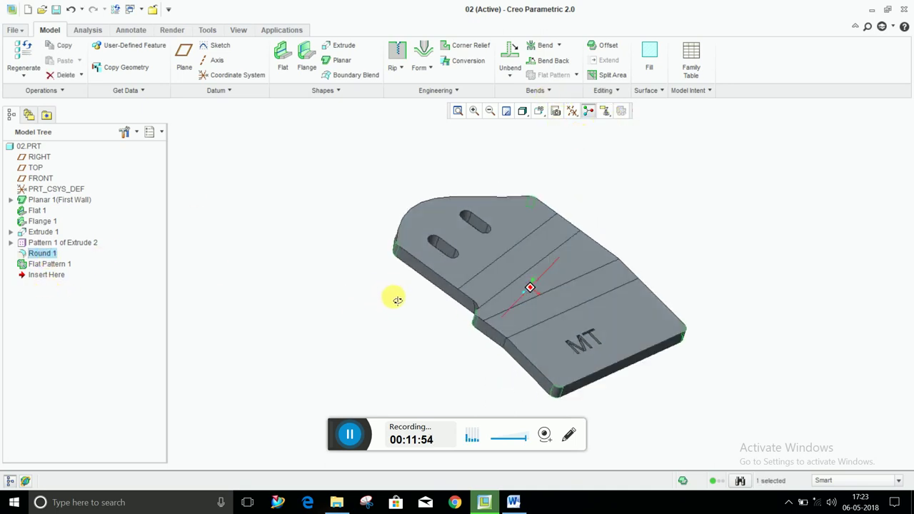
click(55, 265)
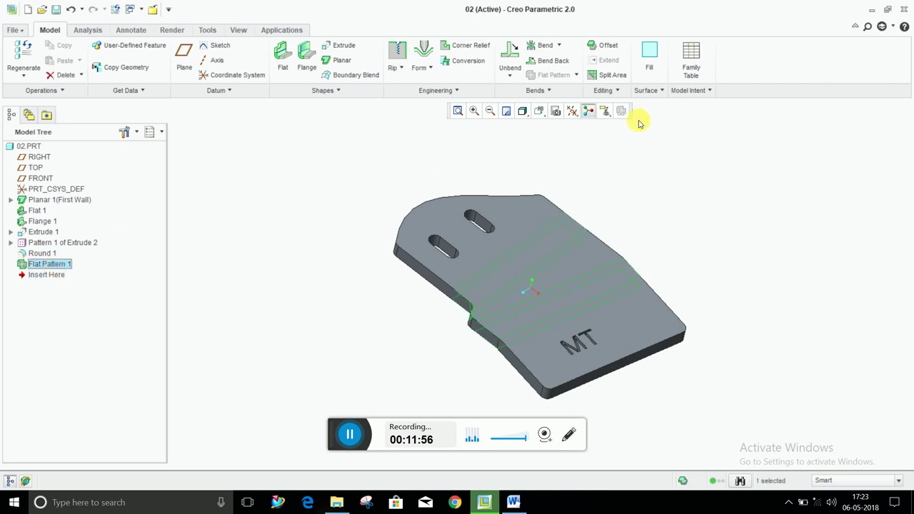
click(576, 75)
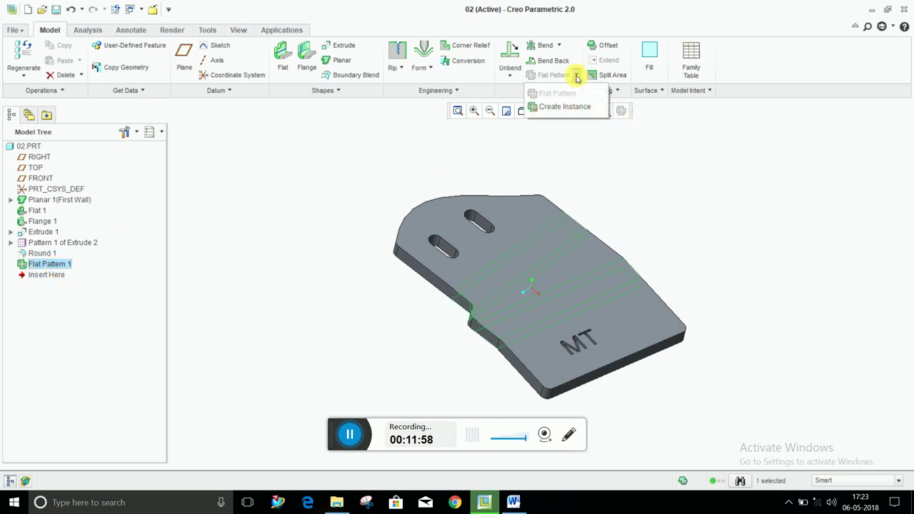
click(439, 174)
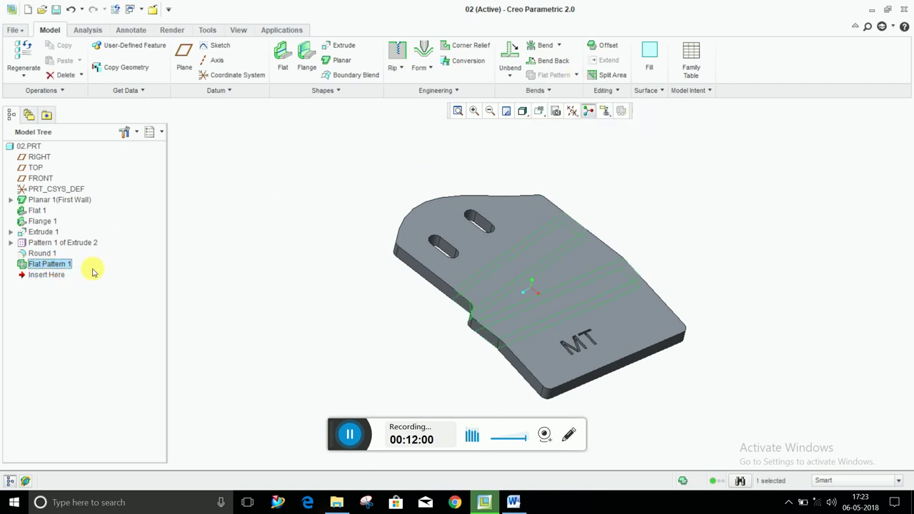
click(394, 184)
click(577, 75)
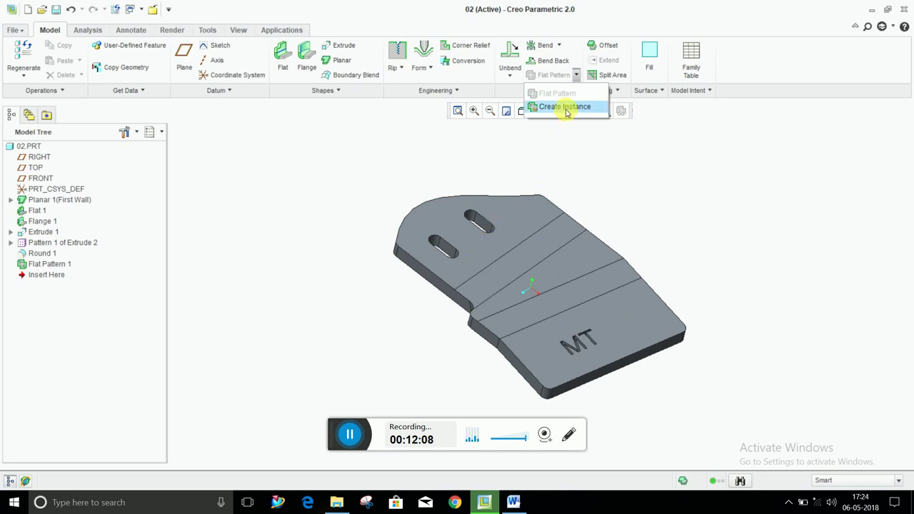
Roll the model back before Flat Pattern 1 to view the bent part, then forward again.
click(52, 277)
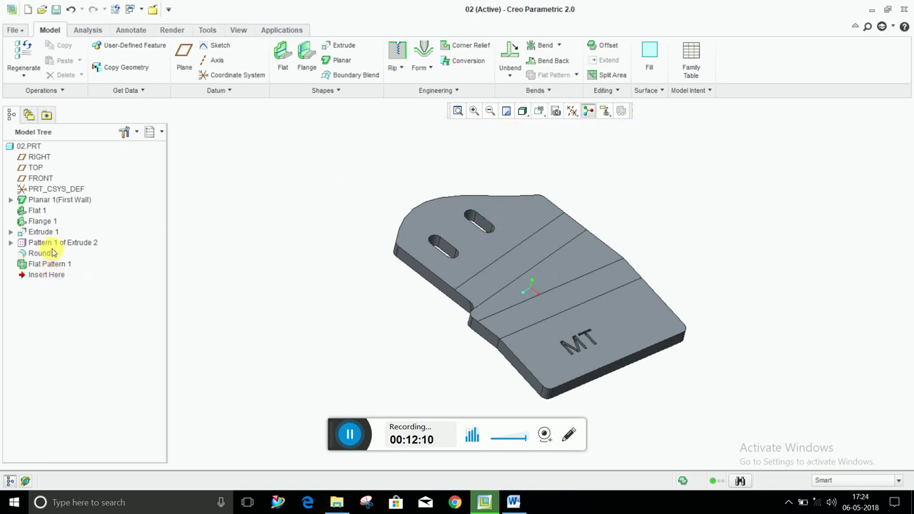
drag(56, 275, 57, 260)
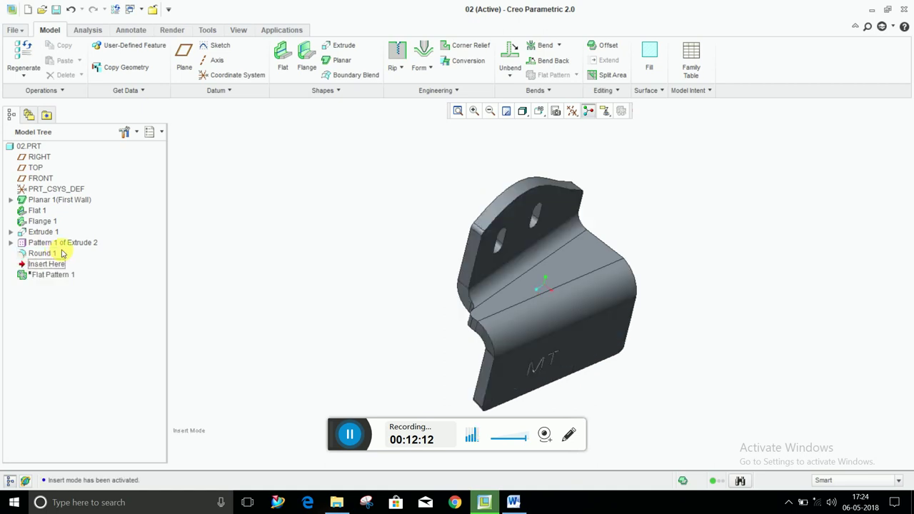
middle_drag(547, 280, 537, 250)
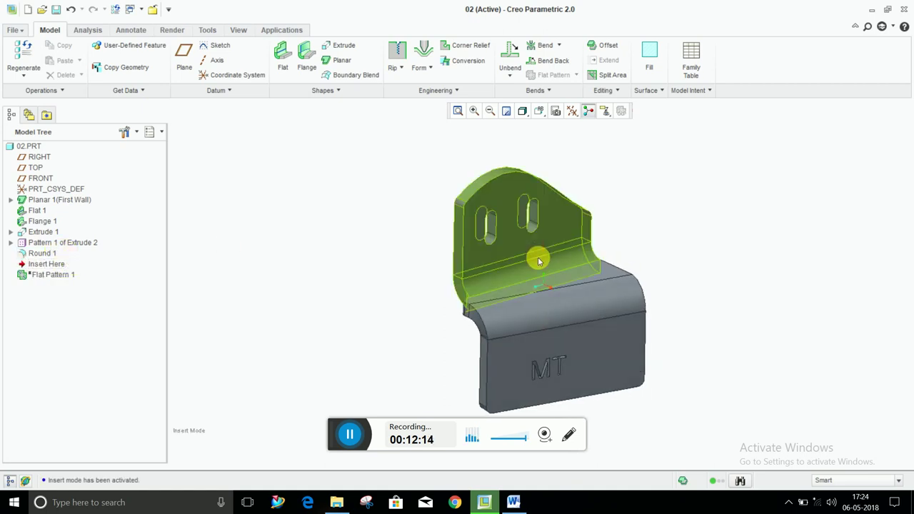
drag(50, 264, 50, 278)
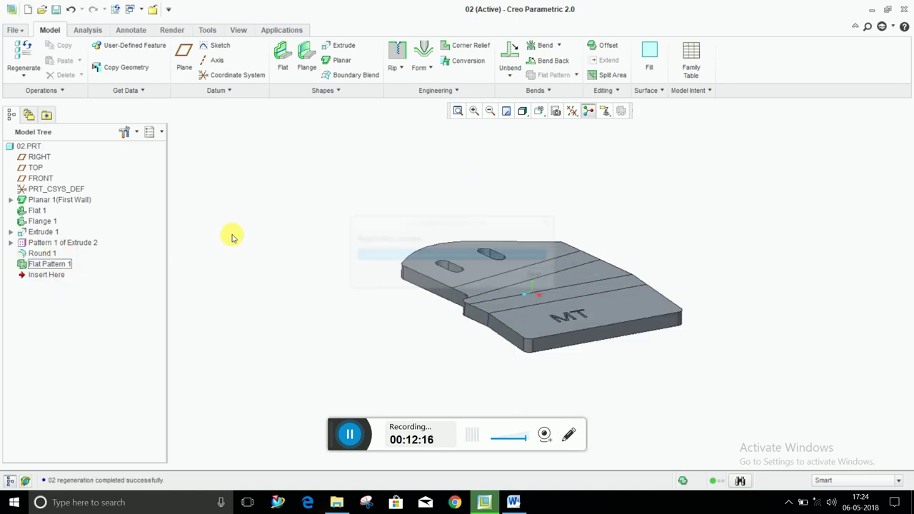
Create the 02_FLAT flat-pattern instance, then cancel the File Open dialog.
click(576, 74)
click(584, 112)
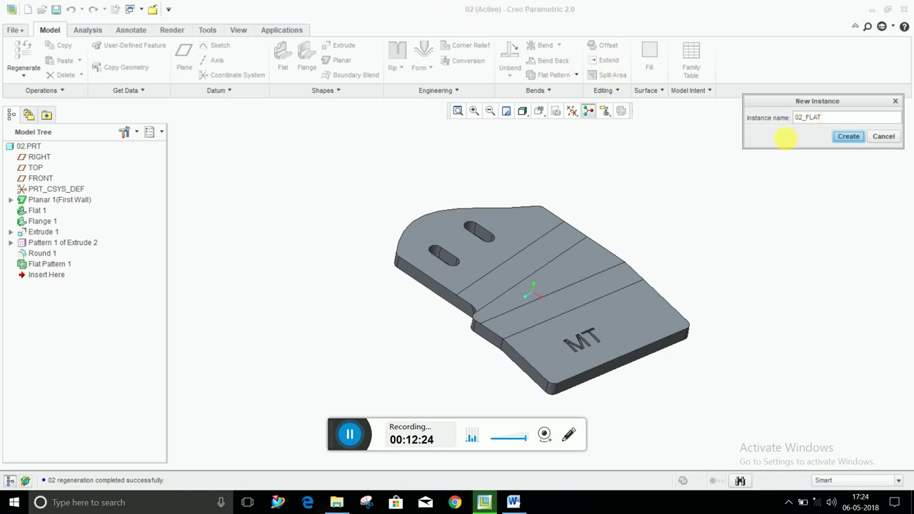
click(851, 136)
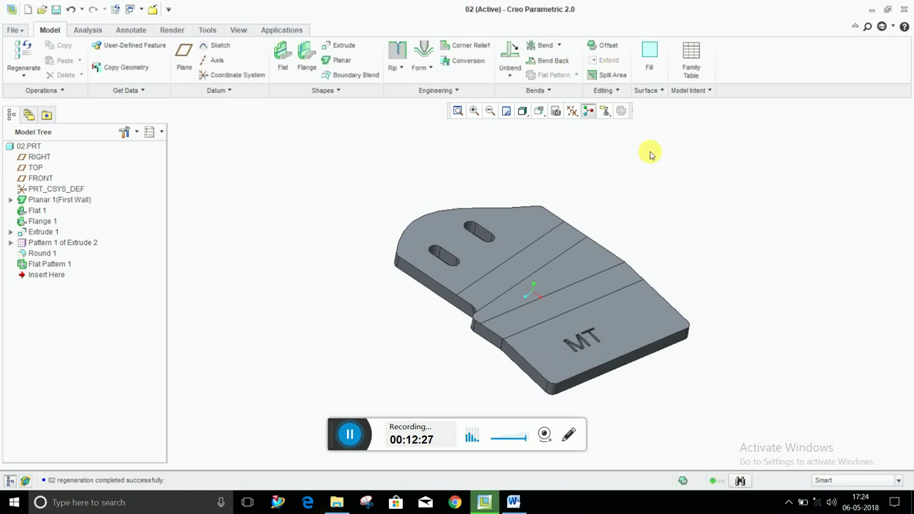
click(43, 10)
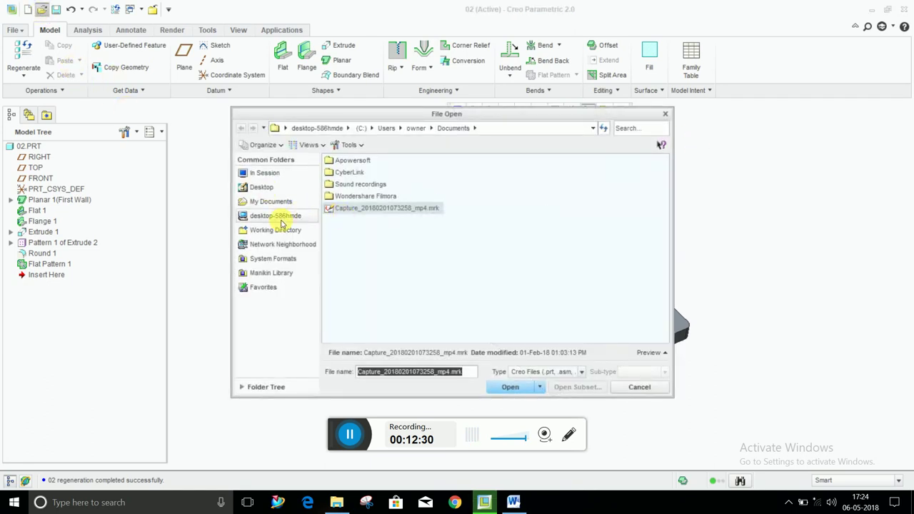
click(665, 115)
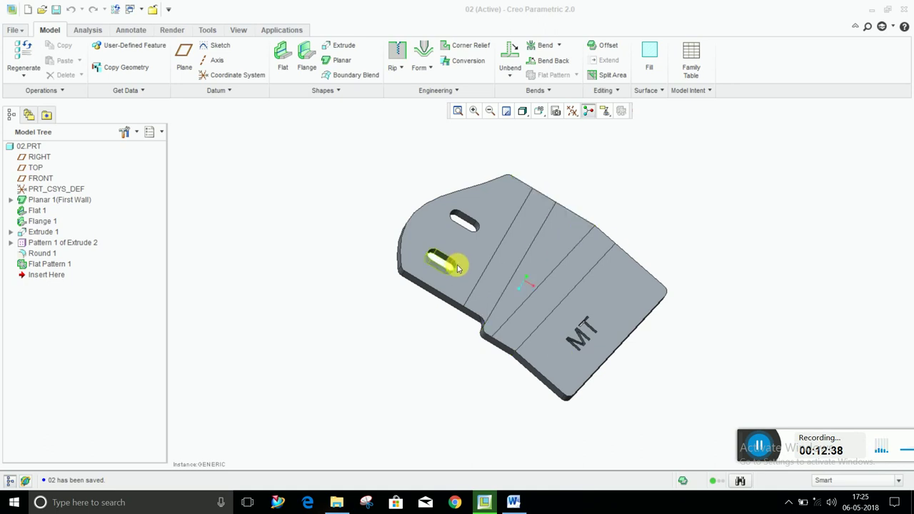
Open the family table and keep Y as 02_FLAT's feature value.
mouse_move(458, 267)
middle_down()
mouse_move(414, 237)
mouse_move(445, 272)
middle_up()
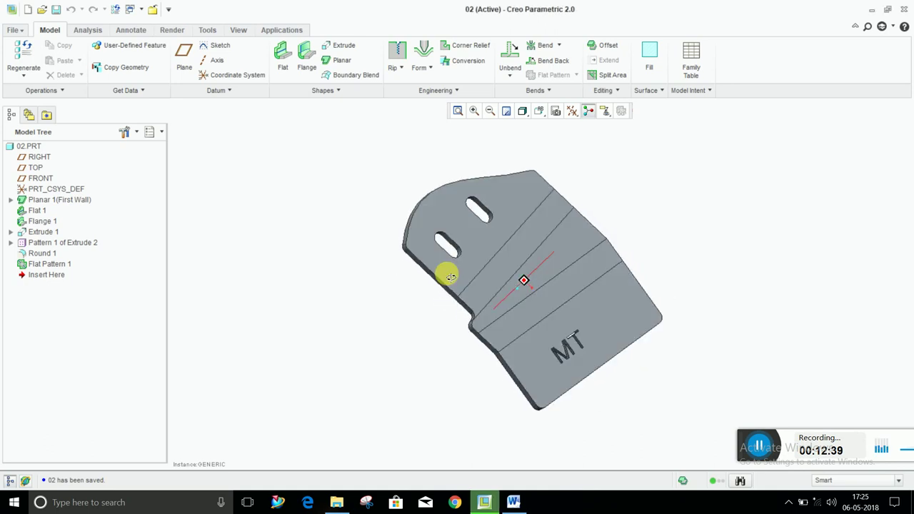
click(207, 30)
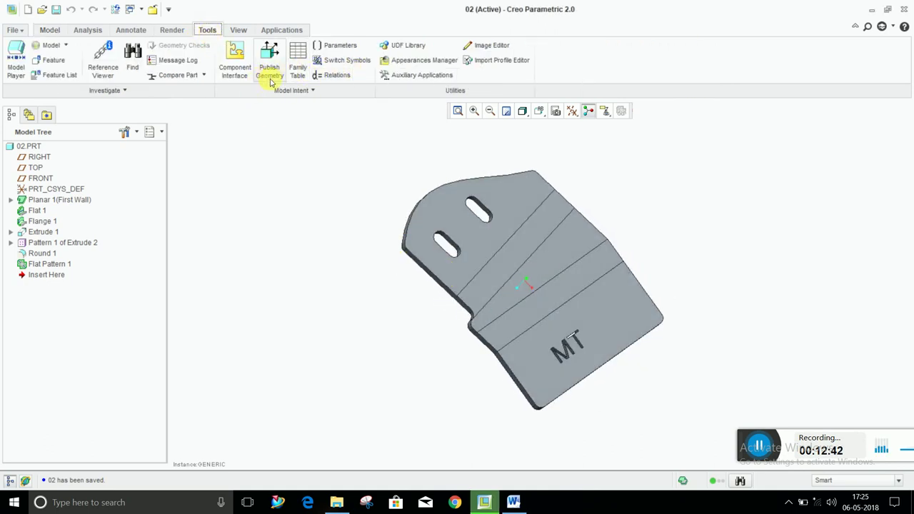
click(298, 60)
click(426, 189)
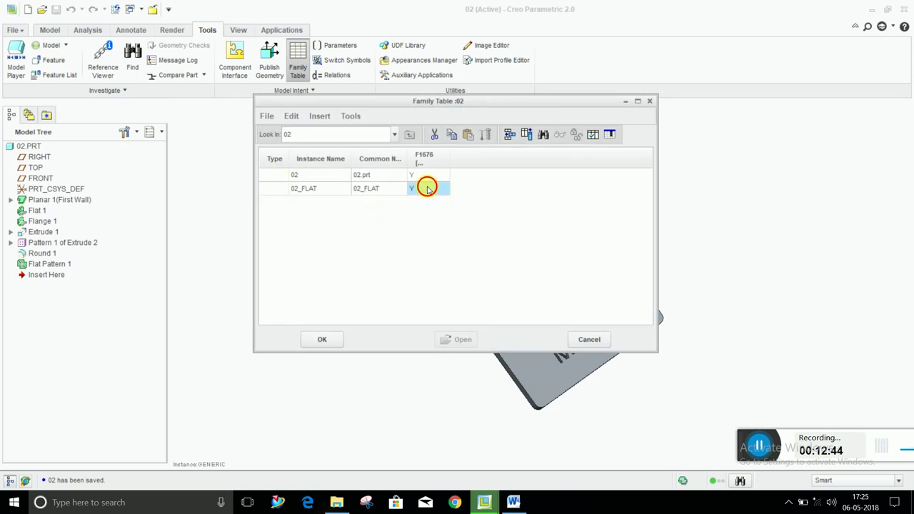
click(440, 199)
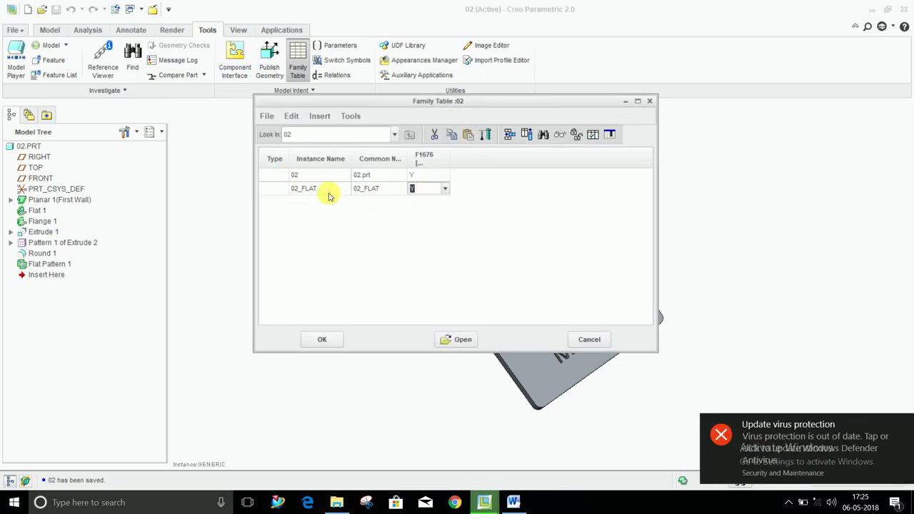
click(906, 429)
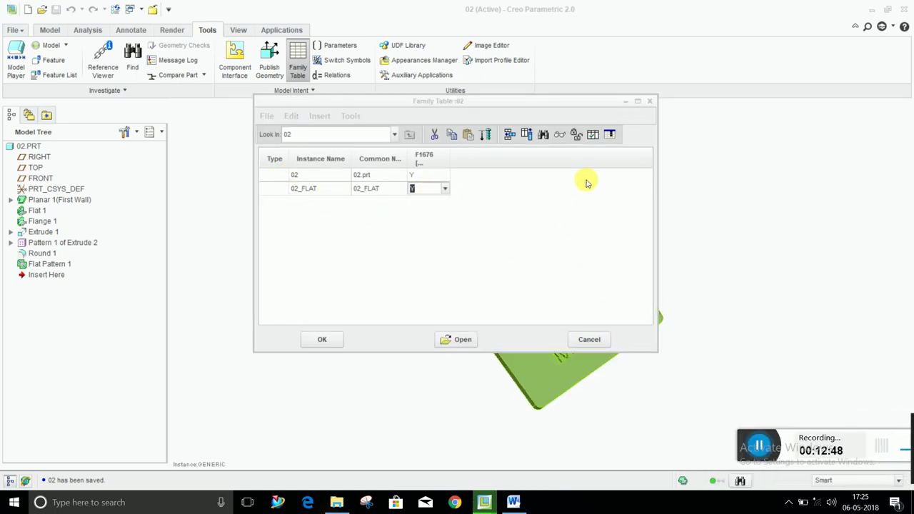
Verify the family table instances twice and select the 02_FLAT instance.
click(593, 135)
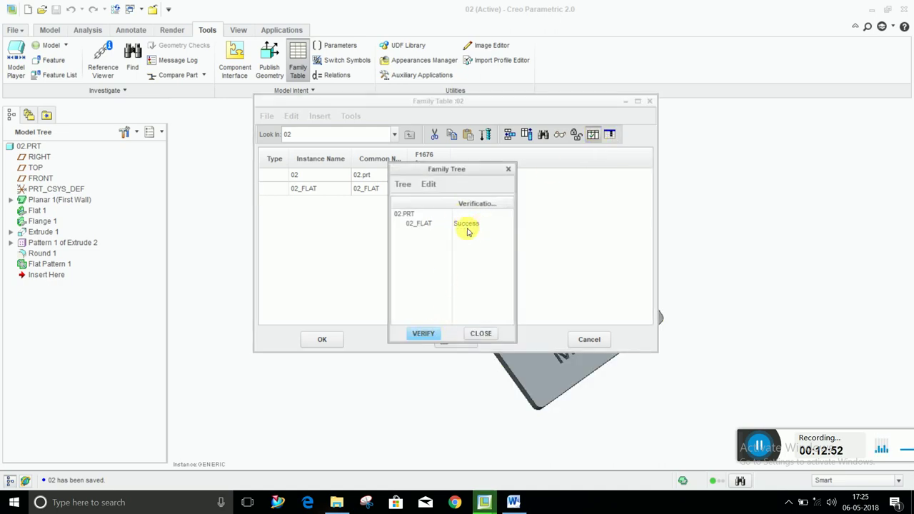
click(480, 334)
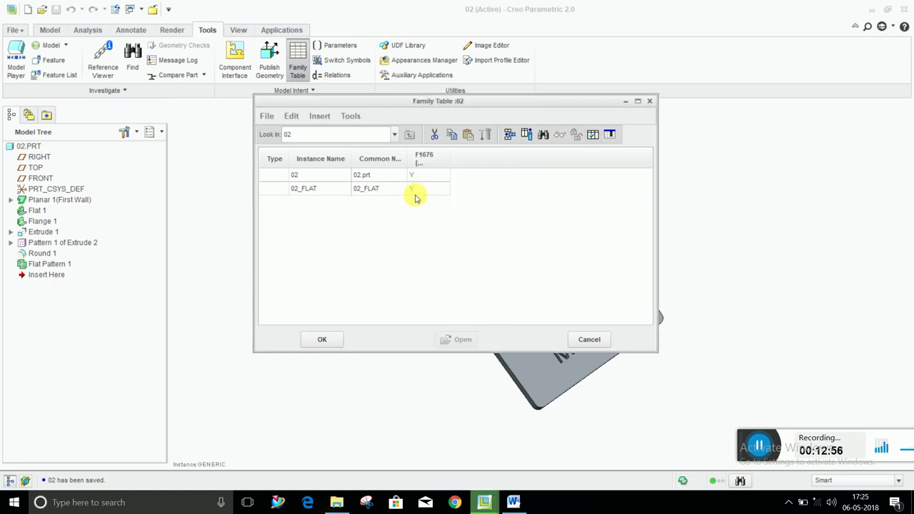
click(593, 134)
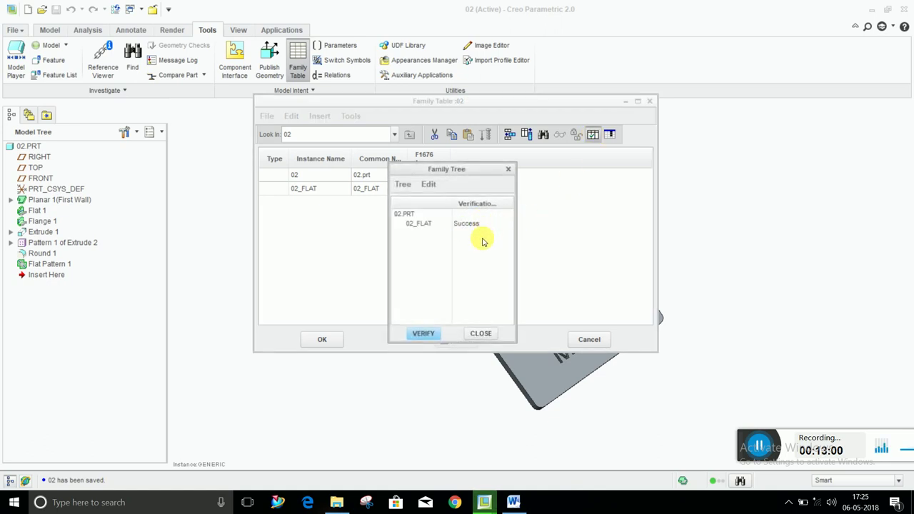
click(480, 336)
click(329, 189)
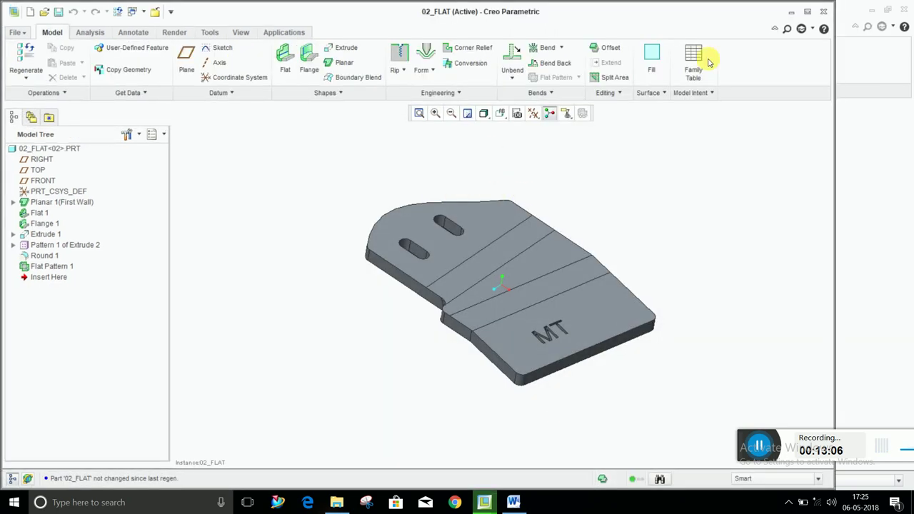
Switch from the 02_FLAT window back to part 02 and delete Flat Pattern 1.
click(807, 11)
mouse_move(510, 286)
middle_down()
mouse_move(521, 289)
mouse_move(505, 286)
middle_up()
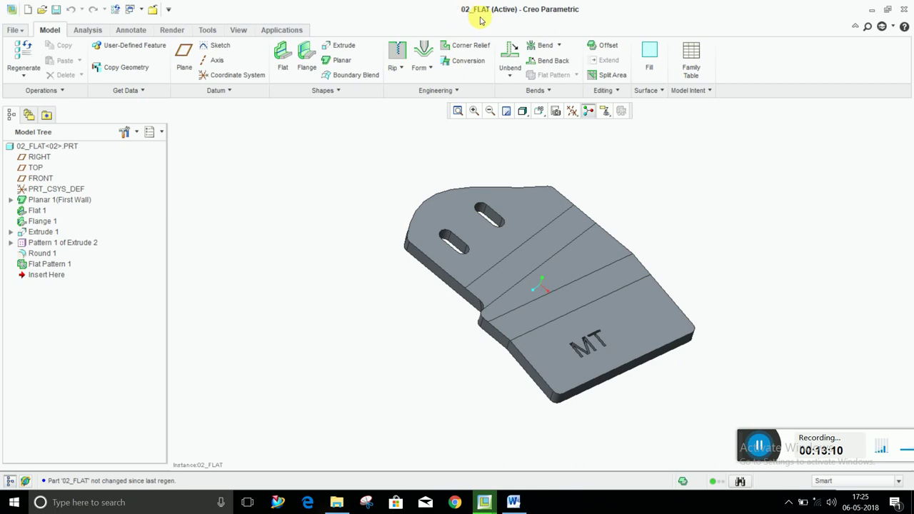
click(143, 10)
click(153, 28)
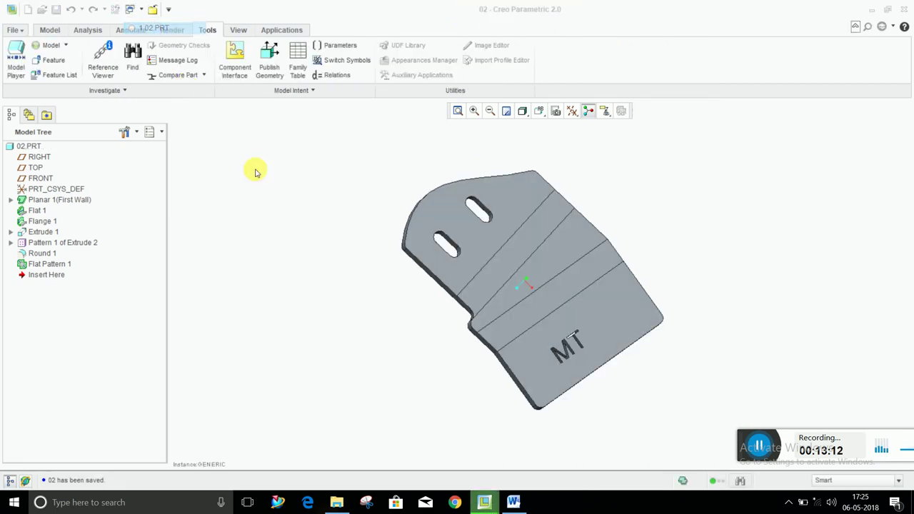
right_click(49, 267)
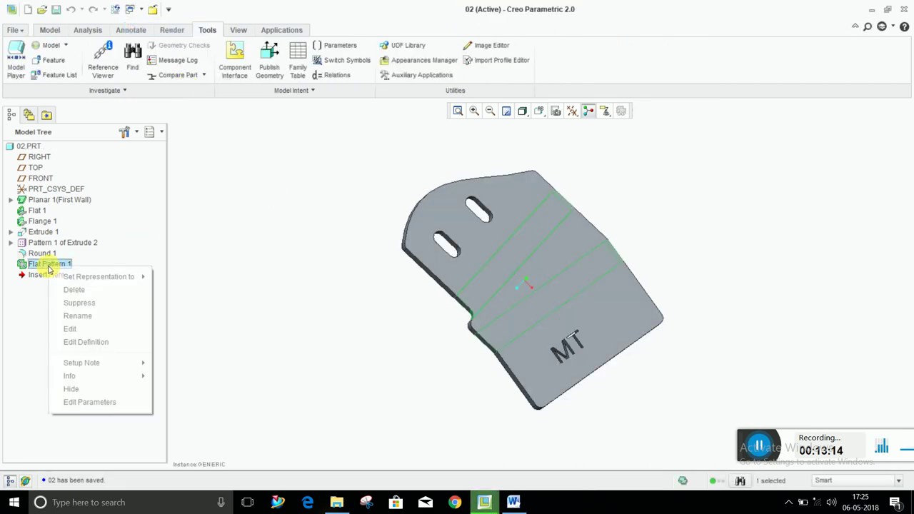
click(119, 290)
click(421, 265)
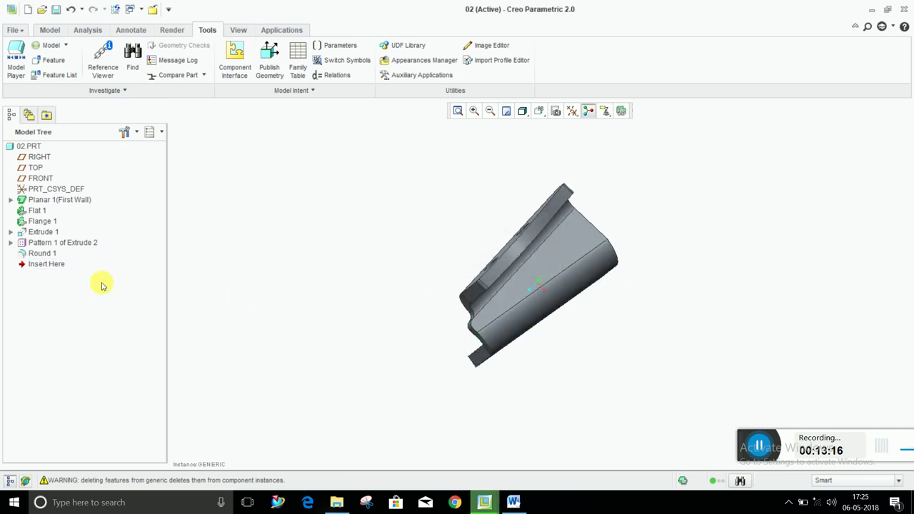
Add an Unbend feature that lays the bracket flat.
mouse_move(463, 295)
middle_down()
mouse_move(449, 218)
mouse_move(486, 227)
mouse_move(411, 198)
middle_up()
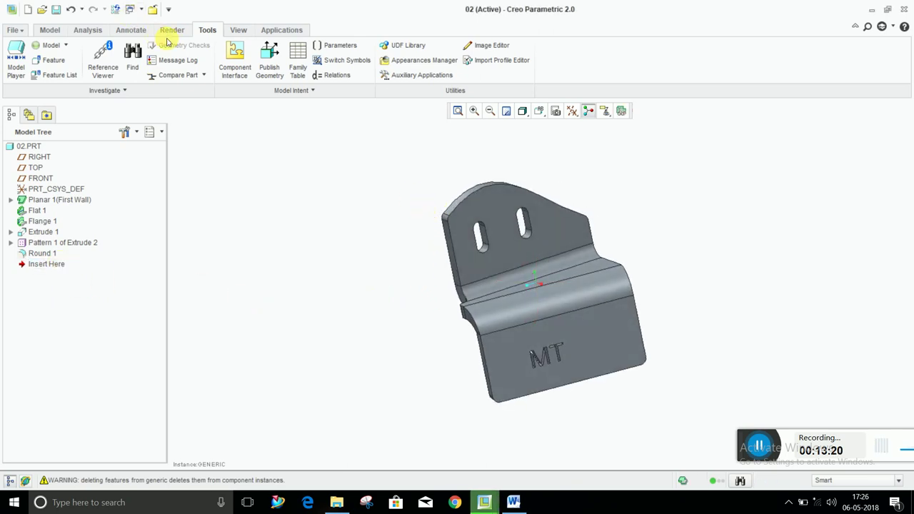
click(50, 32)
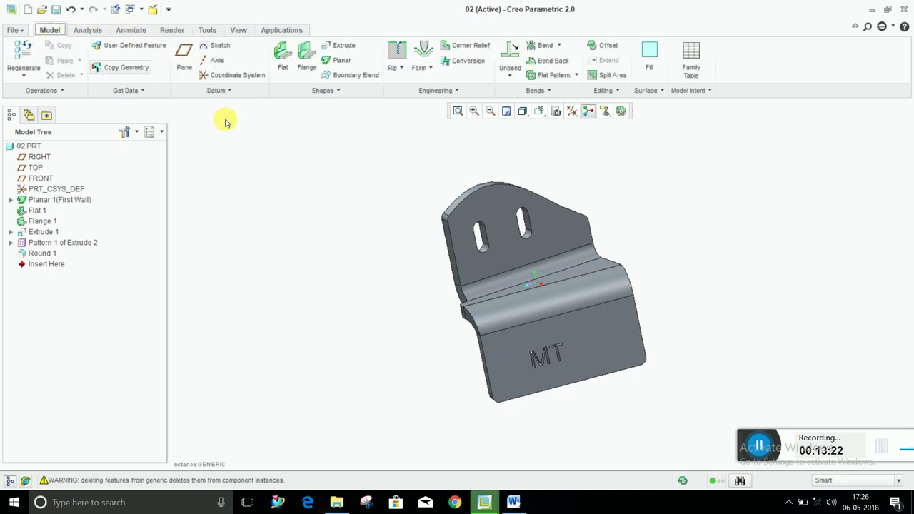
click(510, 58)
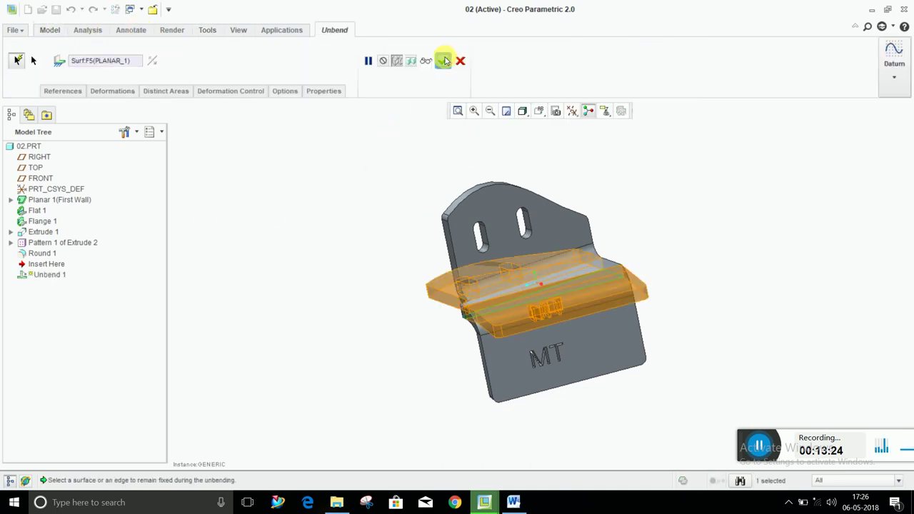
click(444, 61)
Suppress Unbend 1 so part 02 shows the bent bracket.
right_click(50, 266)
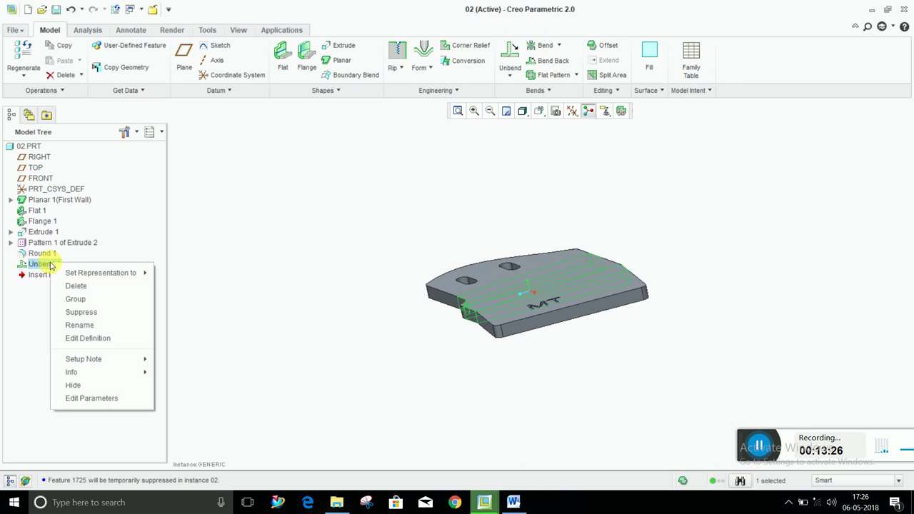
click(81, 312)
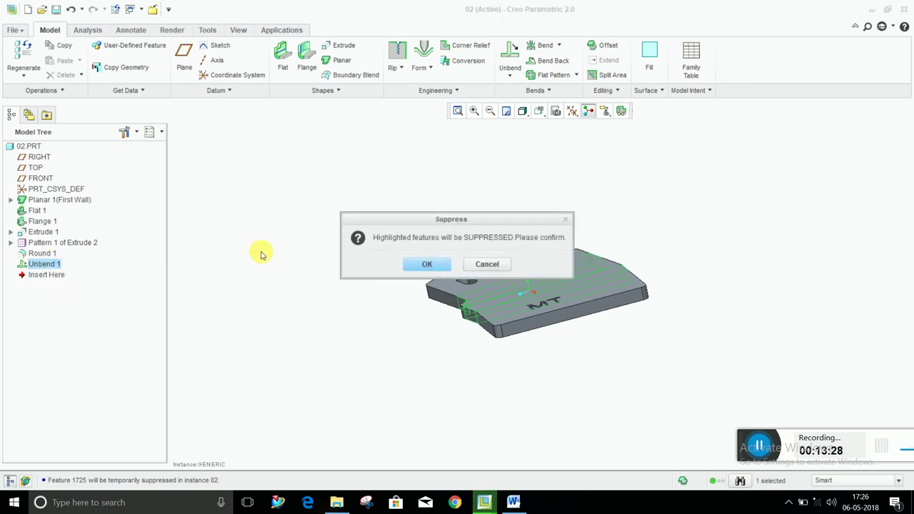
click(420, 269)
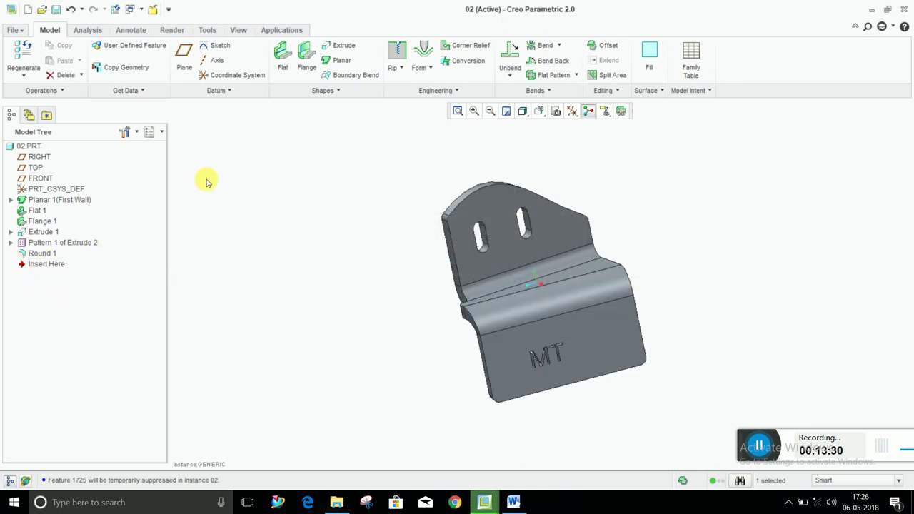
middle_drag(388, 179, 408, 202)
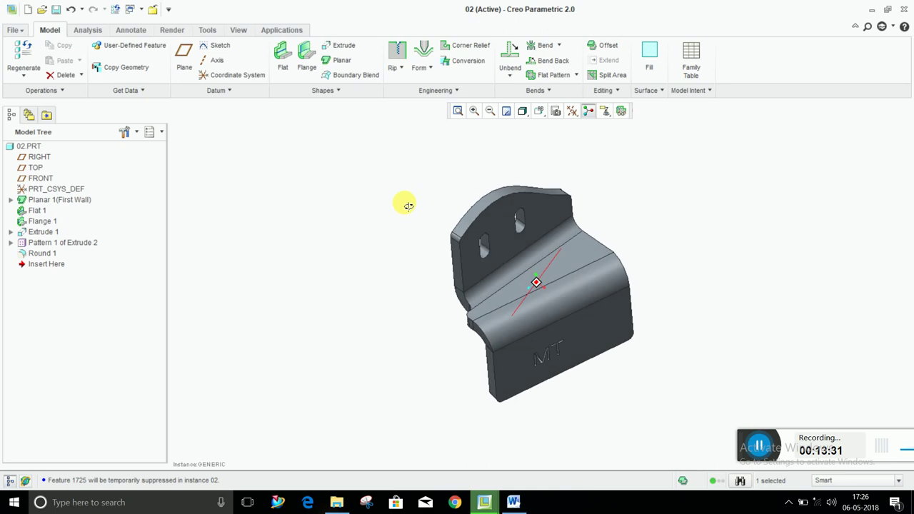
Add Flat Pattern 1 to the 02_FLAT instance, then return to part 02.
click(131, 10)
click(150, 42)
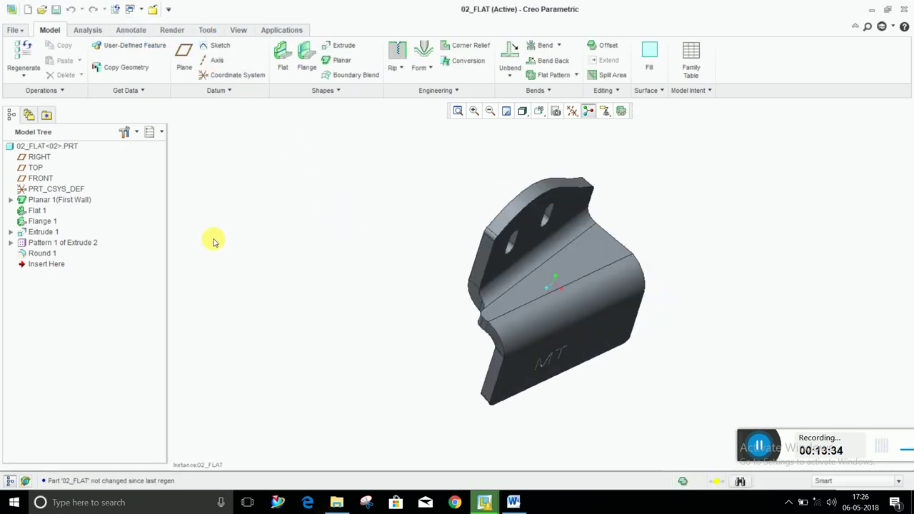
click(577, 75)
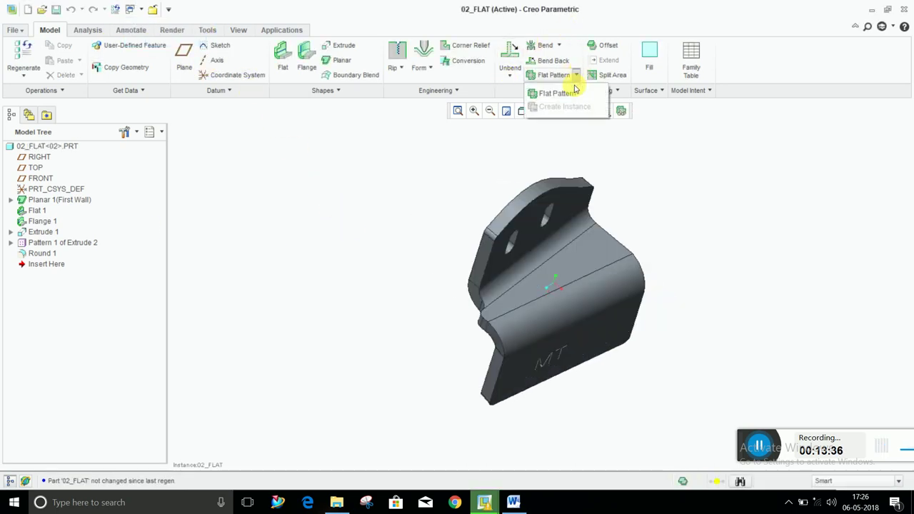
click(575, 92)
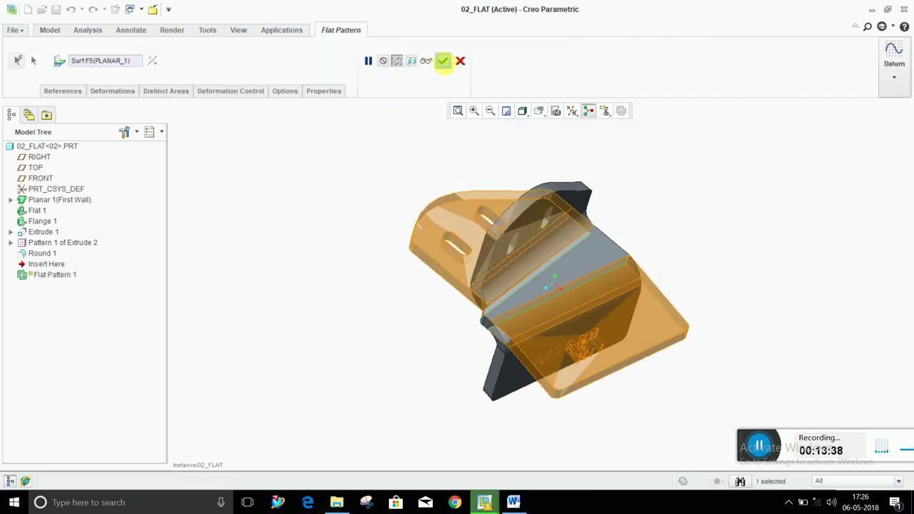
click(443, 61)
key(ctrl+d)
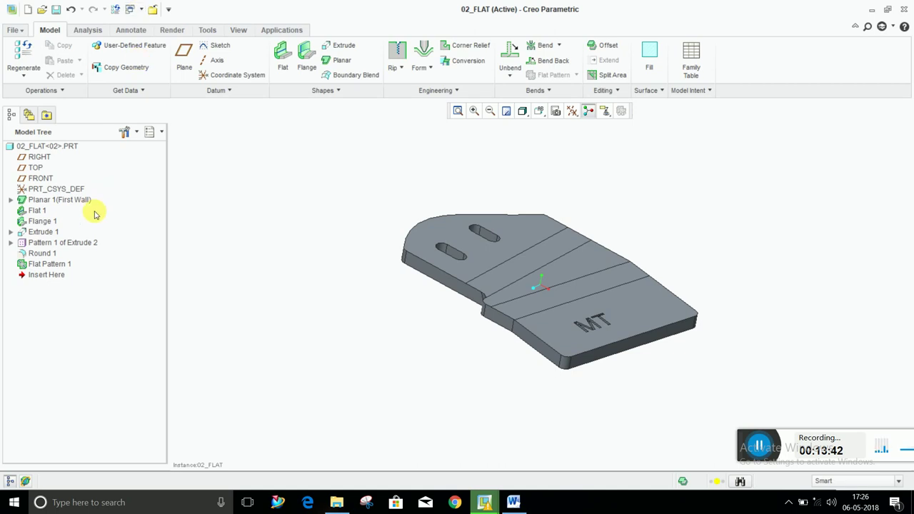
click(141, 10)
click(153, 30)
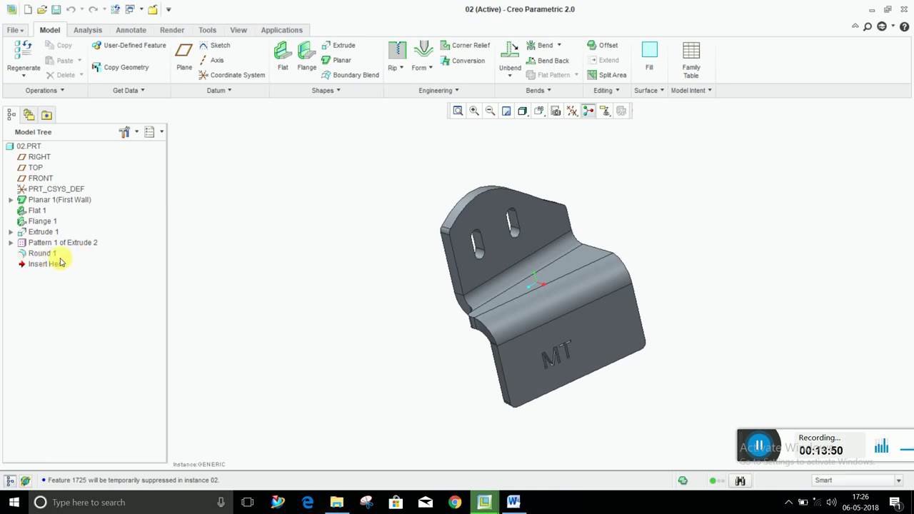
View the flattened 02_FLAT instance, then switch back to part 02.
middle_drag(380, 279, 382, 255)
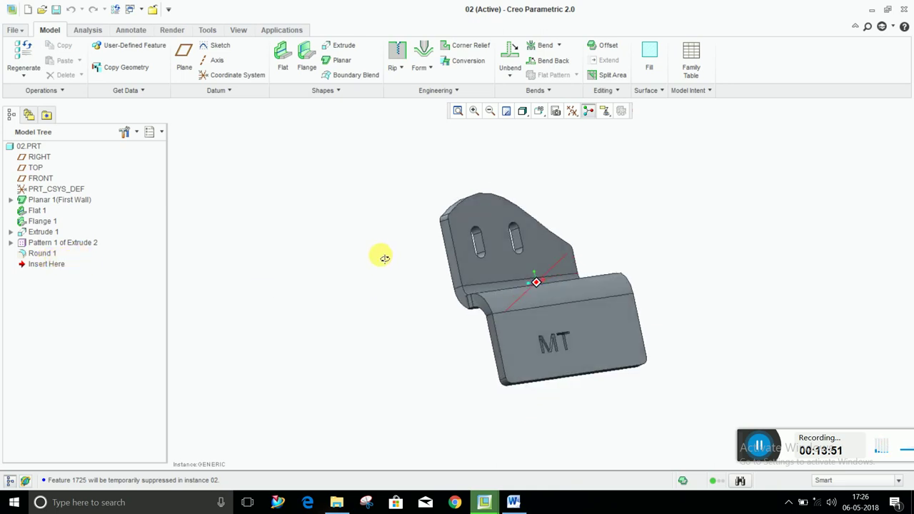
click(141, 9)
click(146, 39)
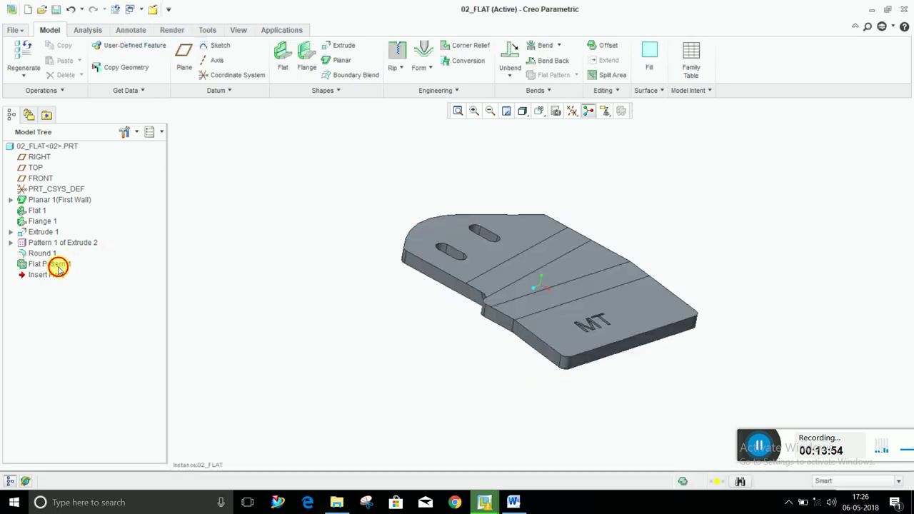
mouse_move(369, 255)
middle_down()
mouse_move(445, 293)
mouse_move(414, 279)
middle_up()
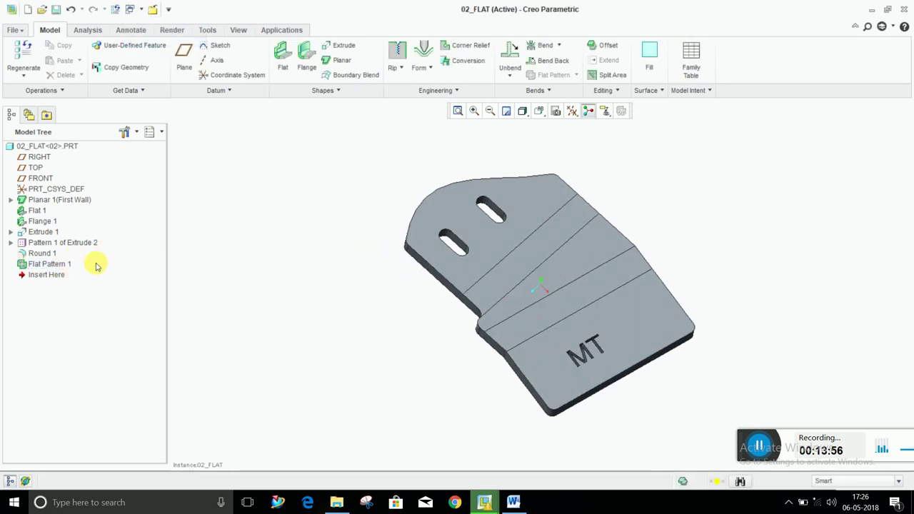
click(141, 10)
click(152, 28)
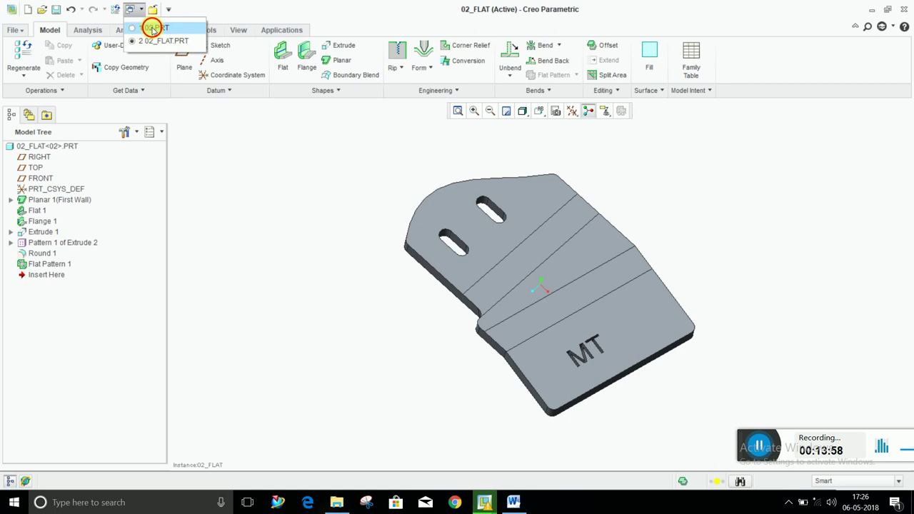
Start and cancel an Unbend on part 02, recheck 02_FLAT, and return to 02.
click(510, 61)
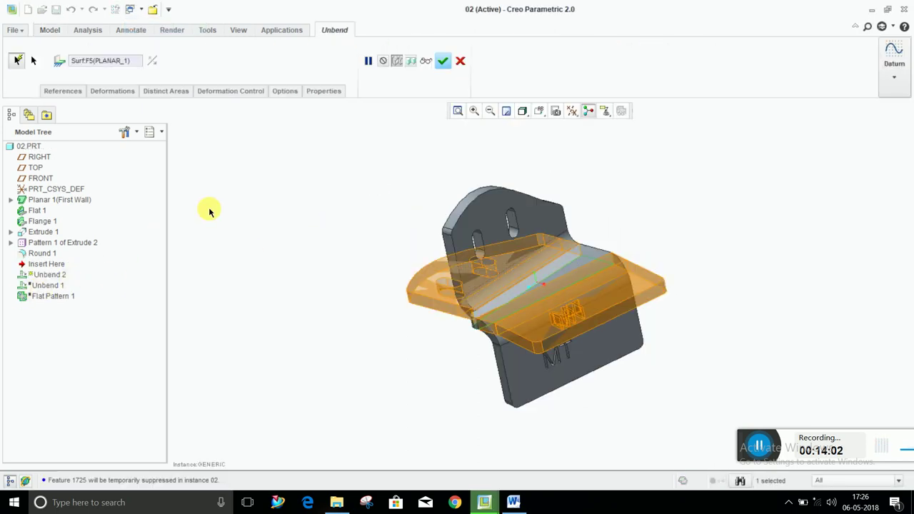
click(461, 61)
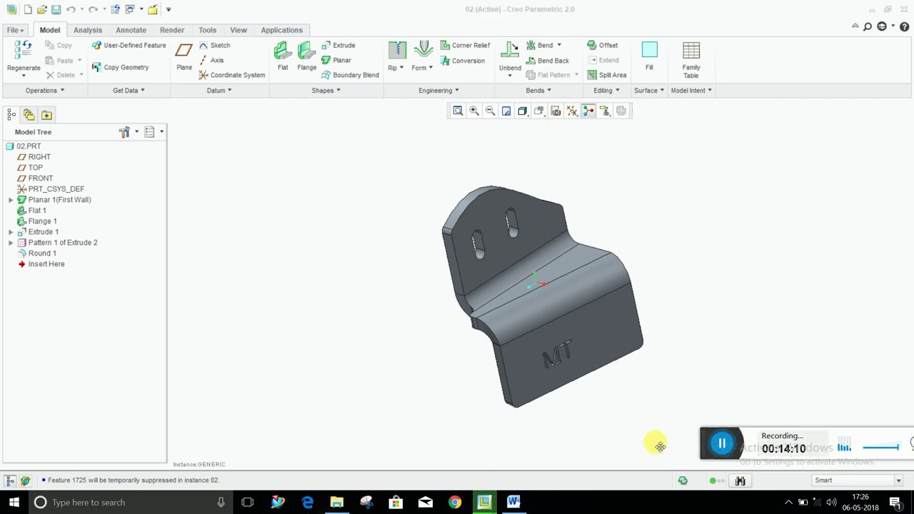
click(136, 9)
click(158, 40)
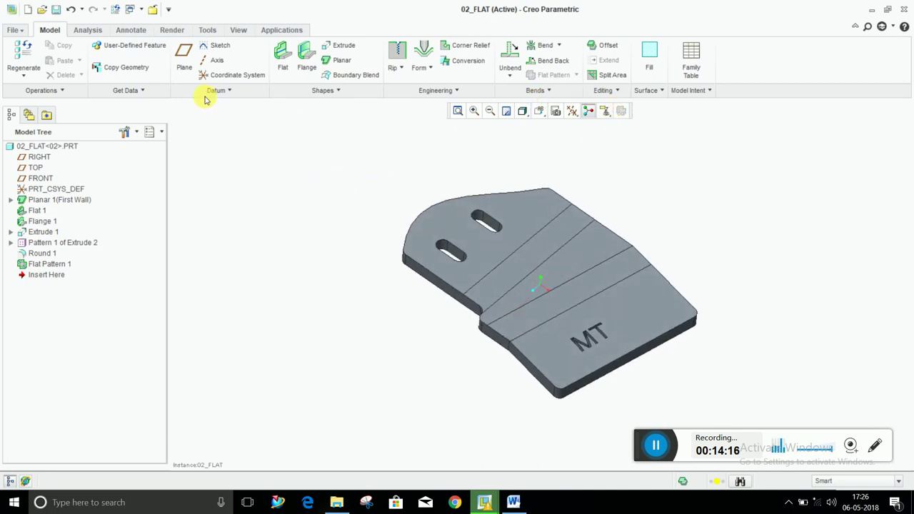
click(138, 11)
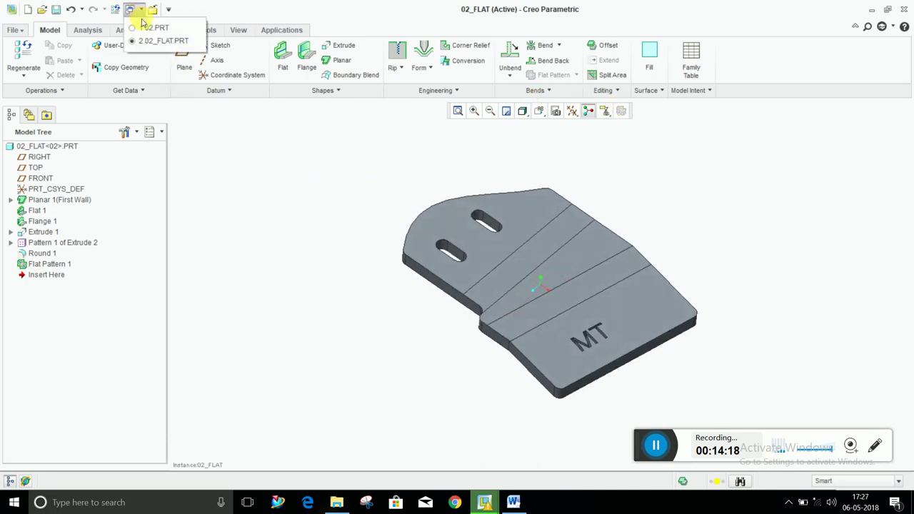
click(152, 27)
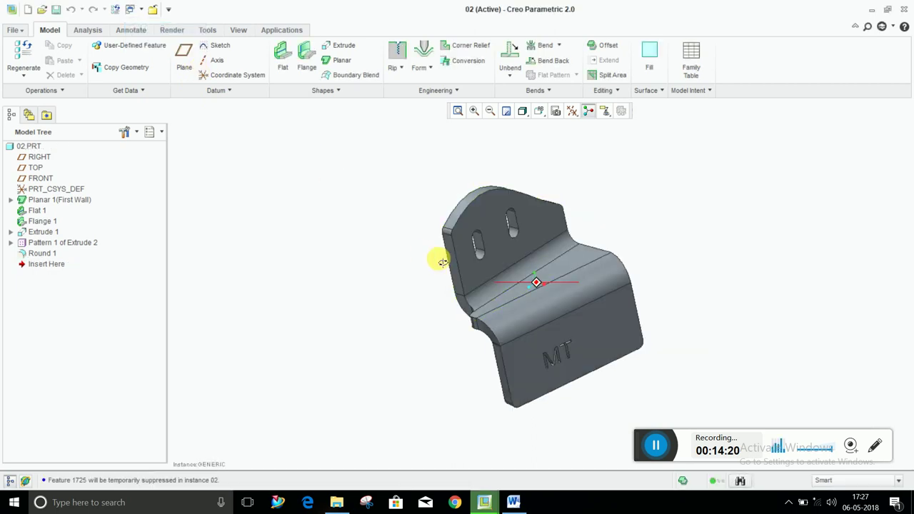
Create a new drawing file named 02.
click(13, 32)
click(31, 55)
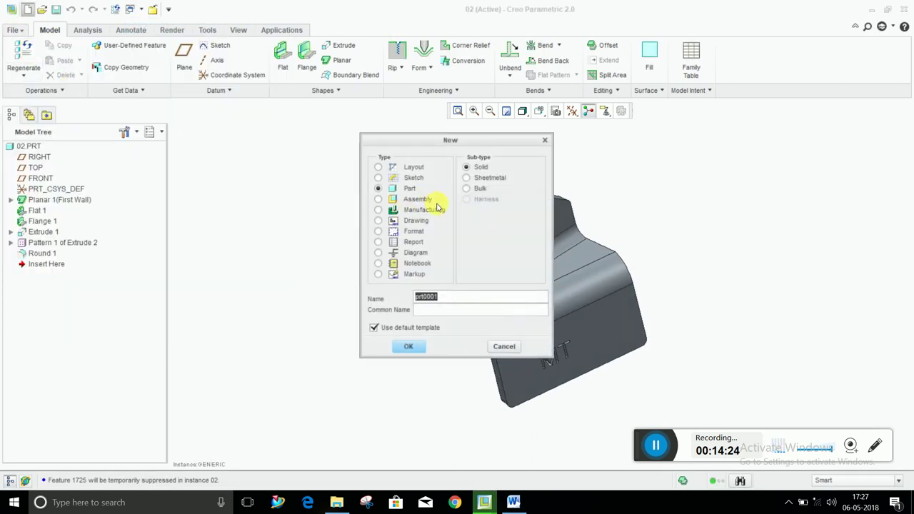
click(416, 222)
click(441, 297)
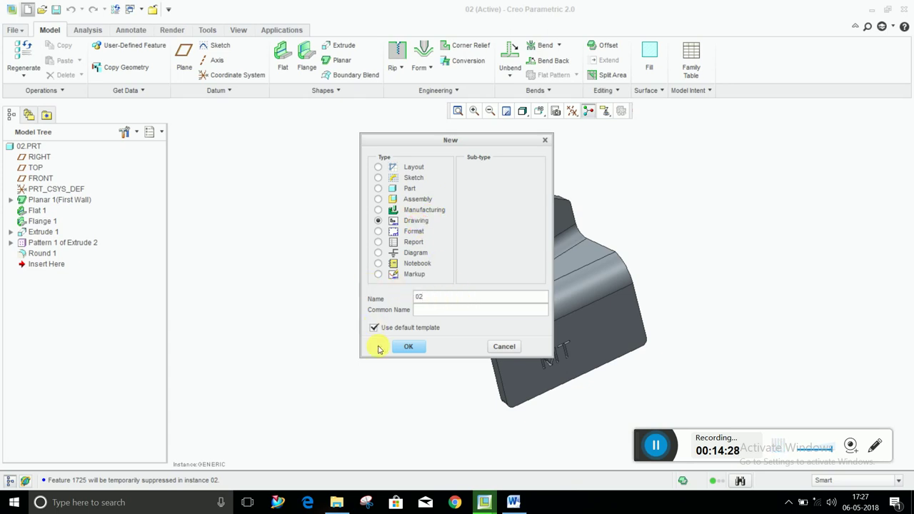
click(410, 349)
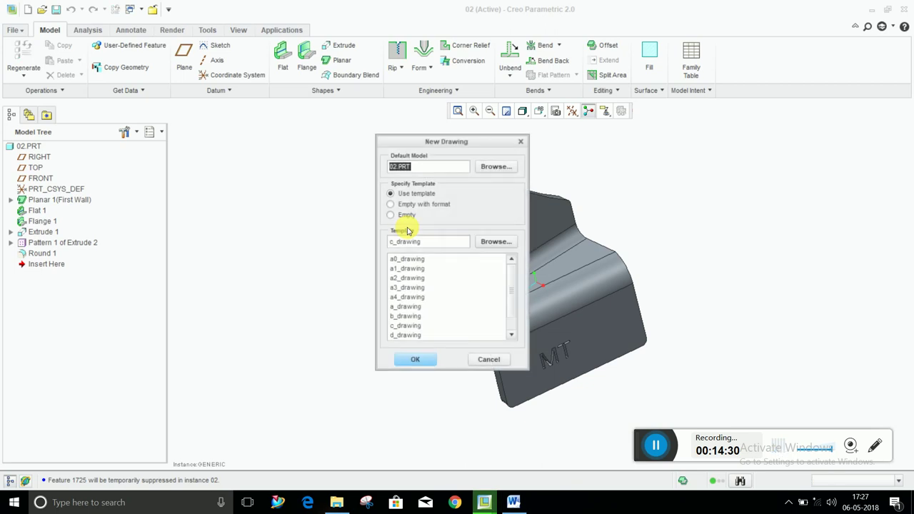
Base the drawing on 02.PRT with the a3_drawing template.
click(412, 271)
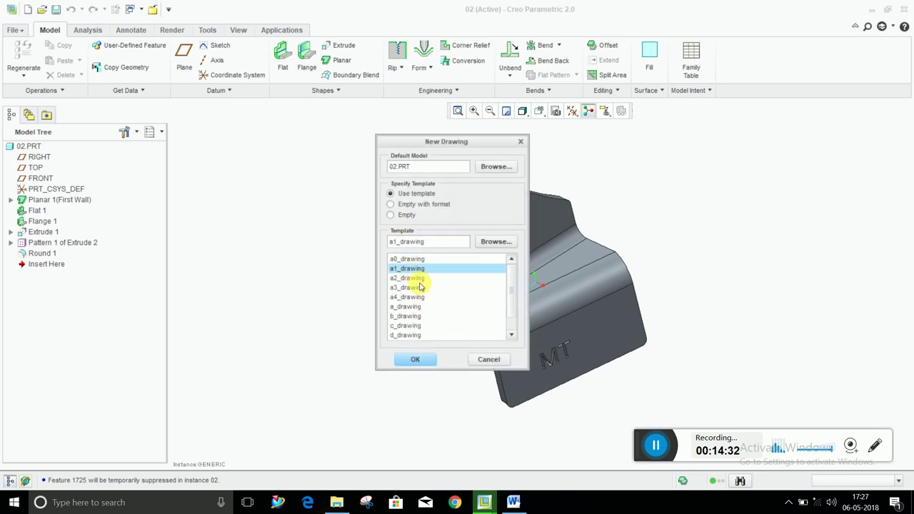
drag(417, 280, 419, 287)
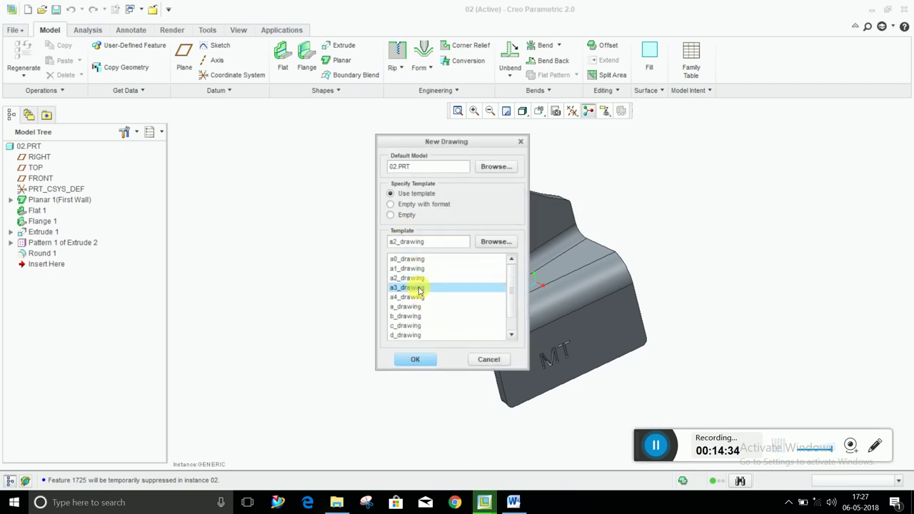
click(420, 360)
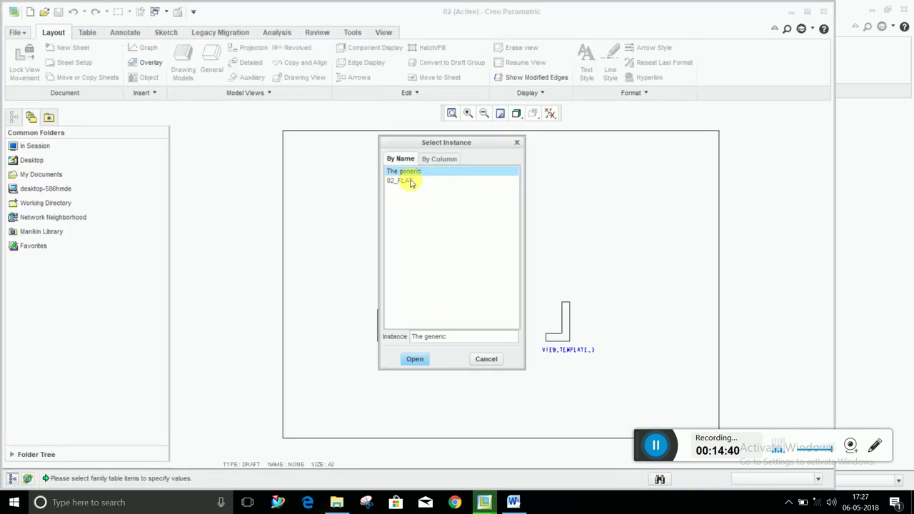
Open the generic bracket instance in drawing 02 and change the sheet from A3 to A4 Size.
click(415, 360)
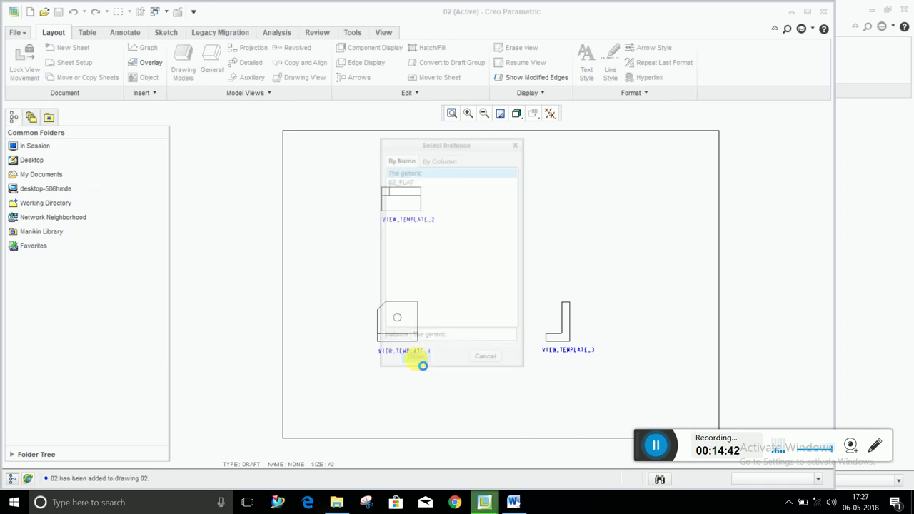
click(396, 323)
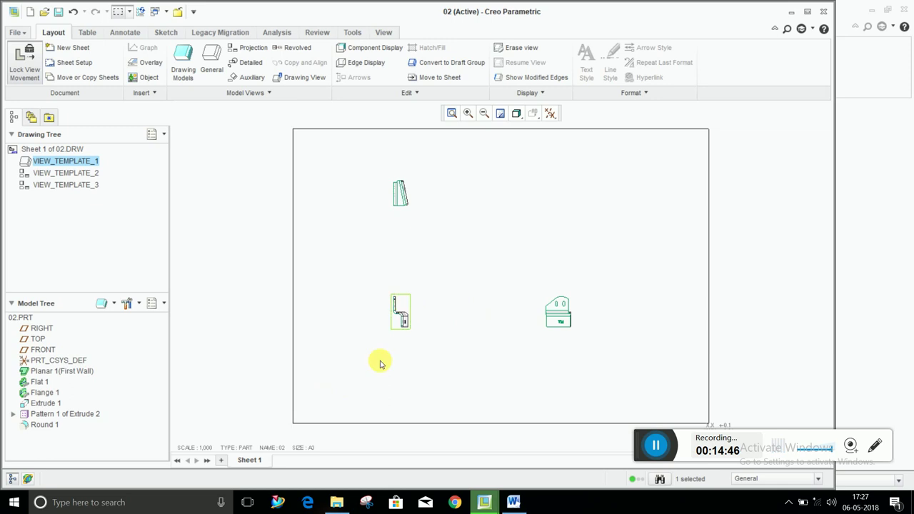
double_click(307, 448)
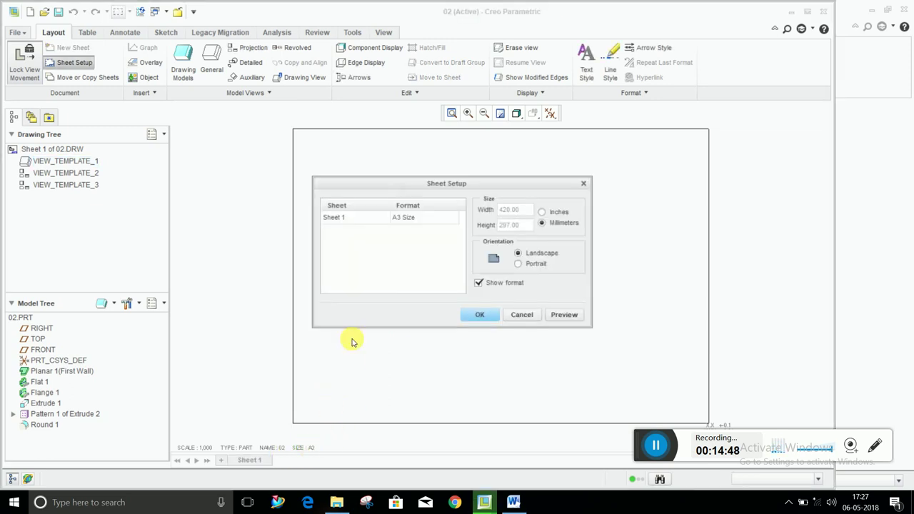
click(420, 216)
click(454, 218)
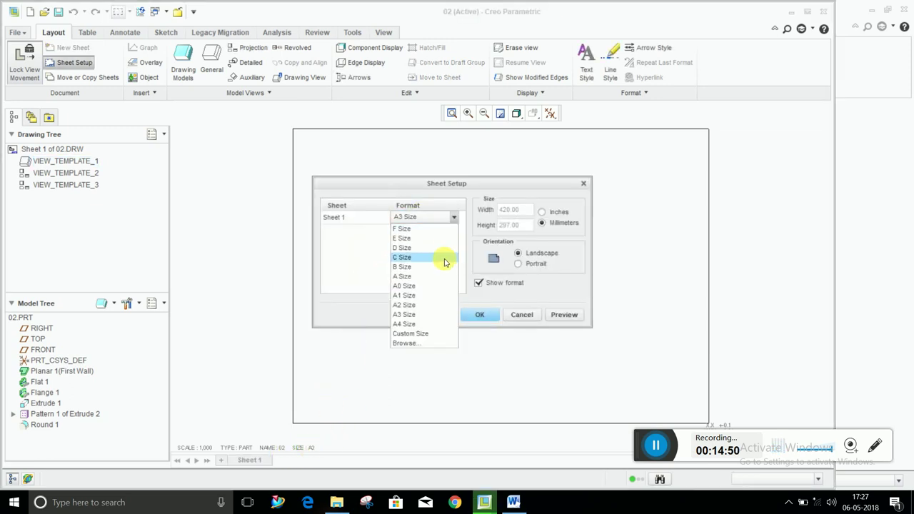
click(420, 324)
click(574, 323)
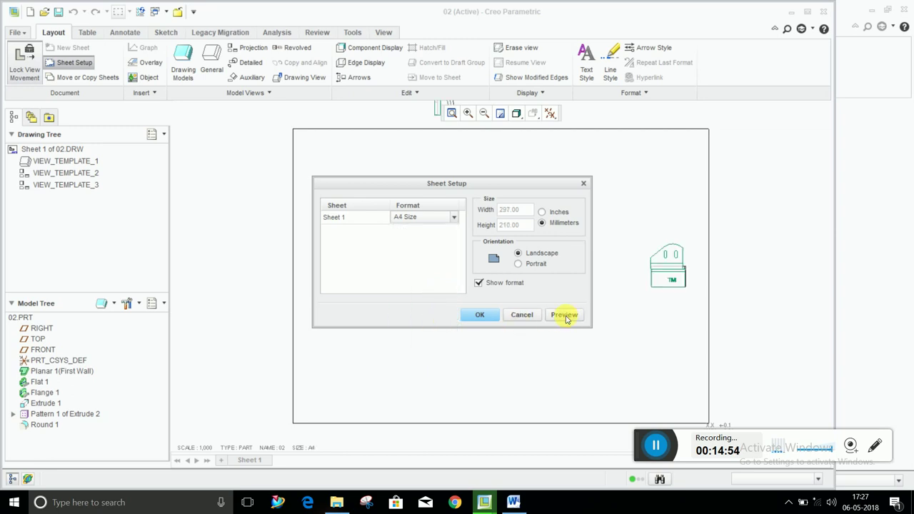
click(480, 316)
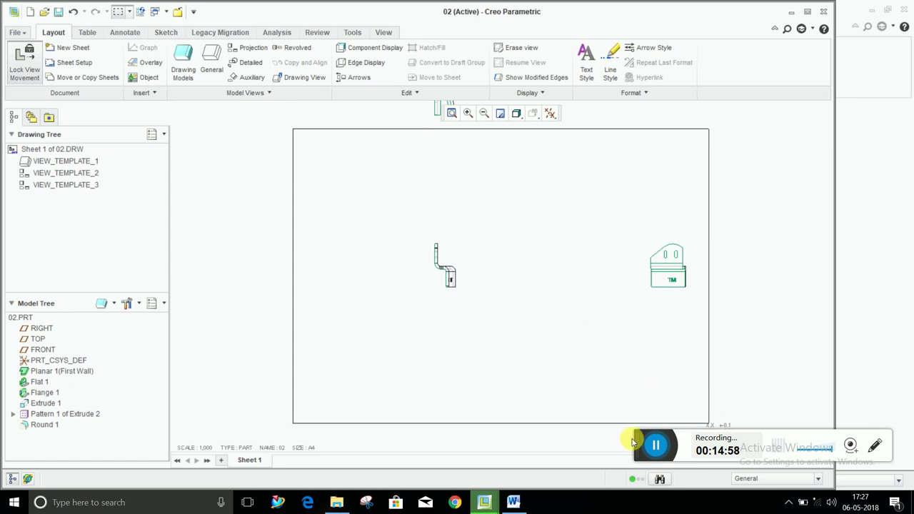
click(444, 262)
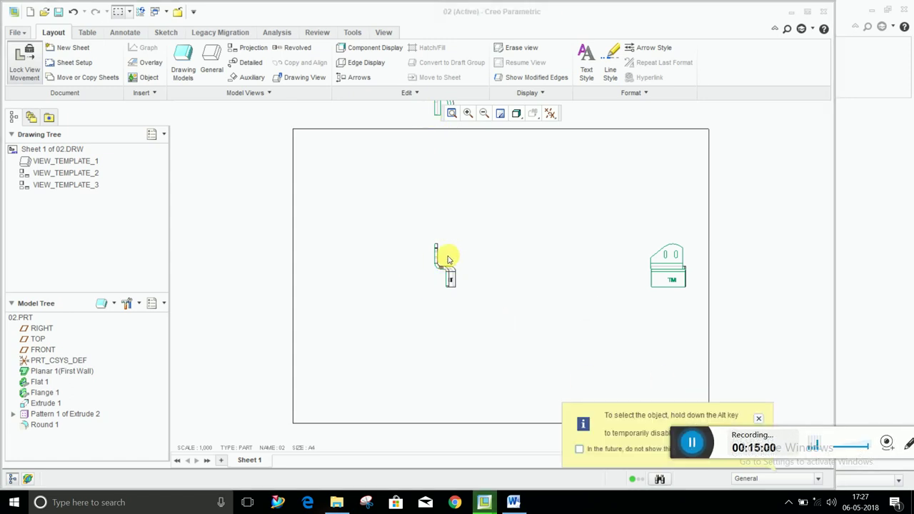
Unlock view movement, then move the left view lower and the right view closer to it.
click(761, 420)
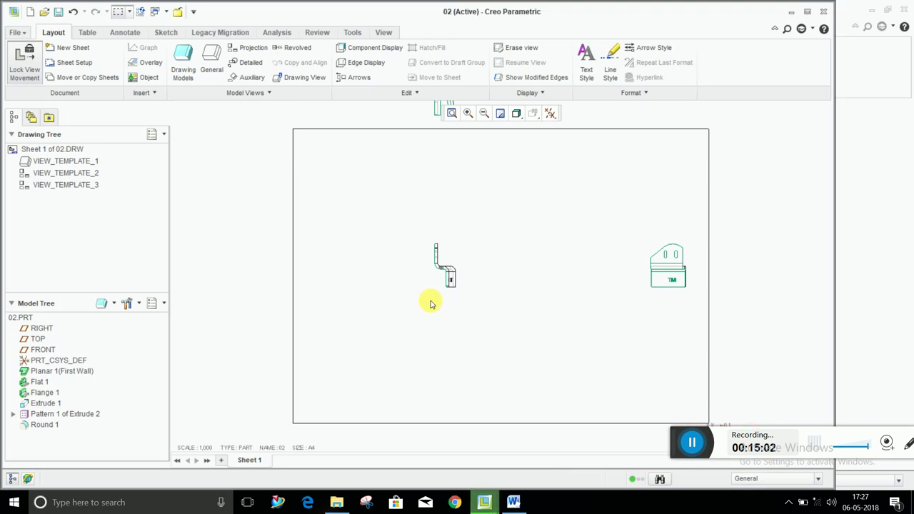
click(442, 275)
right_click(450, 261)
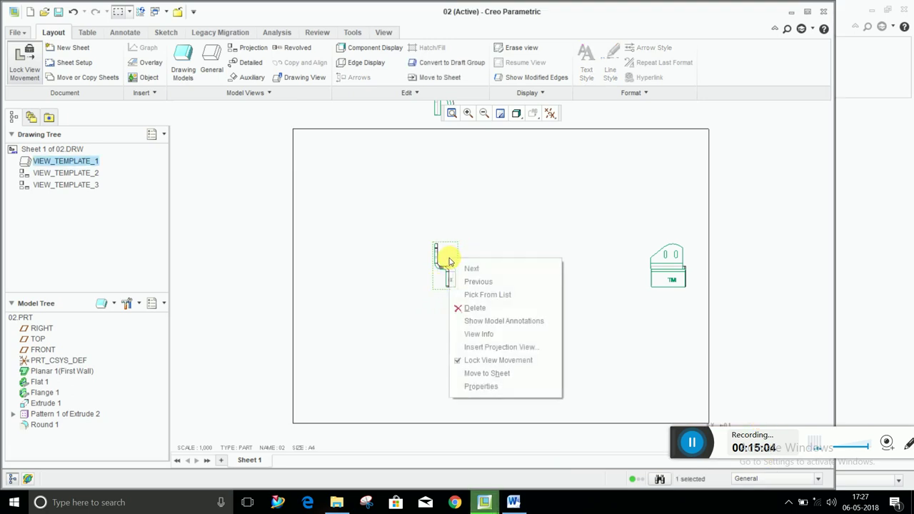
click(479, 357)
drag(453, 257, 487, 309)
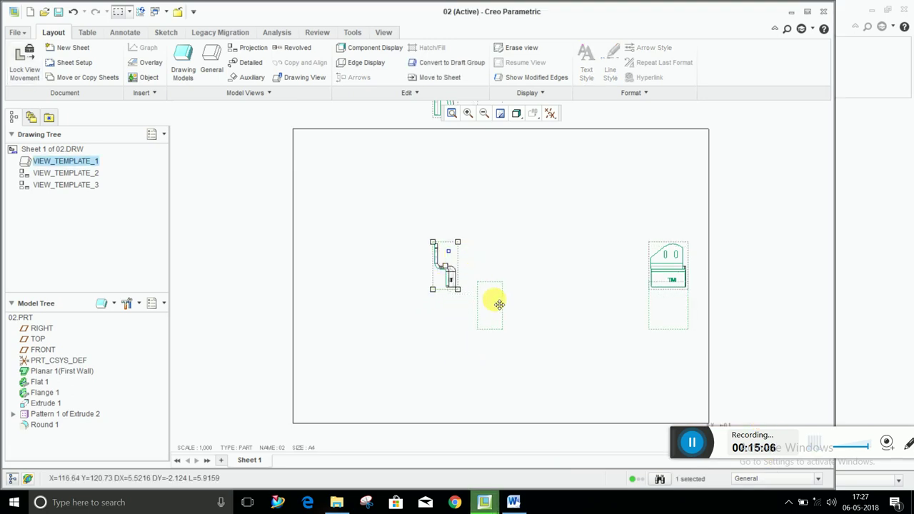
click(655, 327)
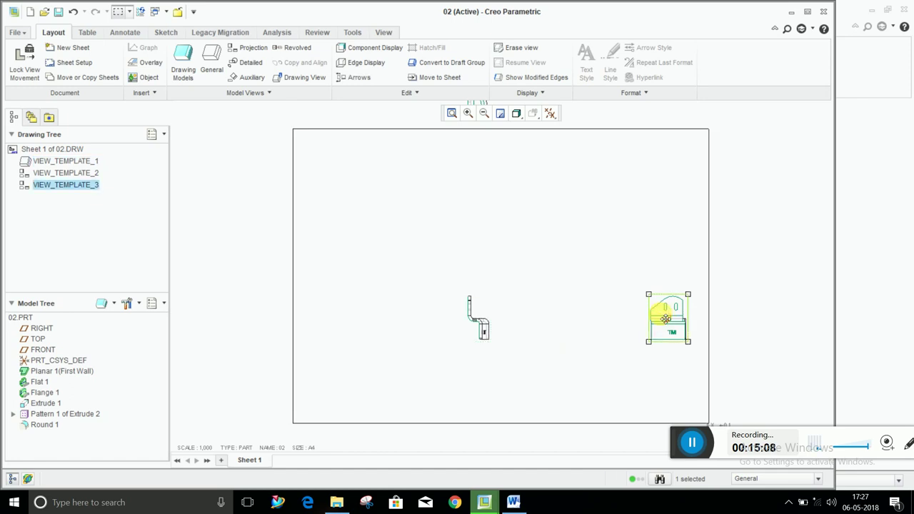
drag(656, 325, 533, 326)
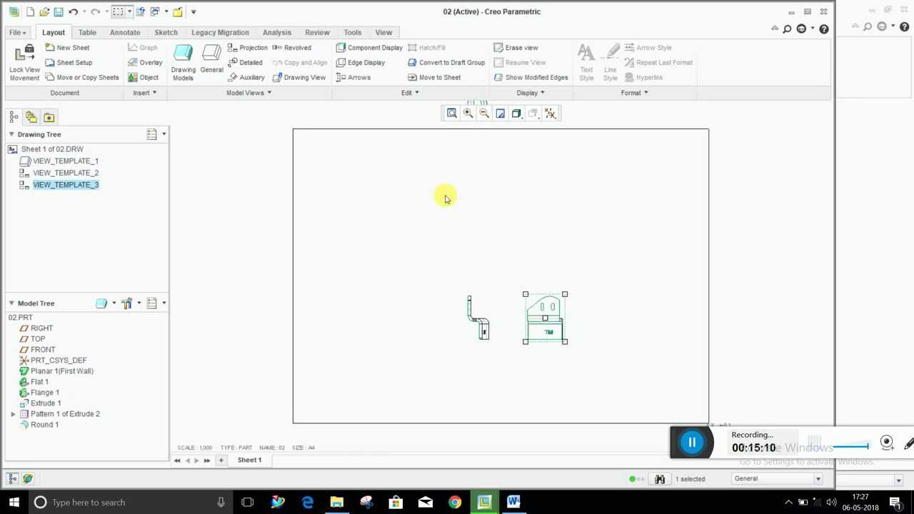
Place the top view directly above the side view, then fit the whole sheet.
click(808, 11)
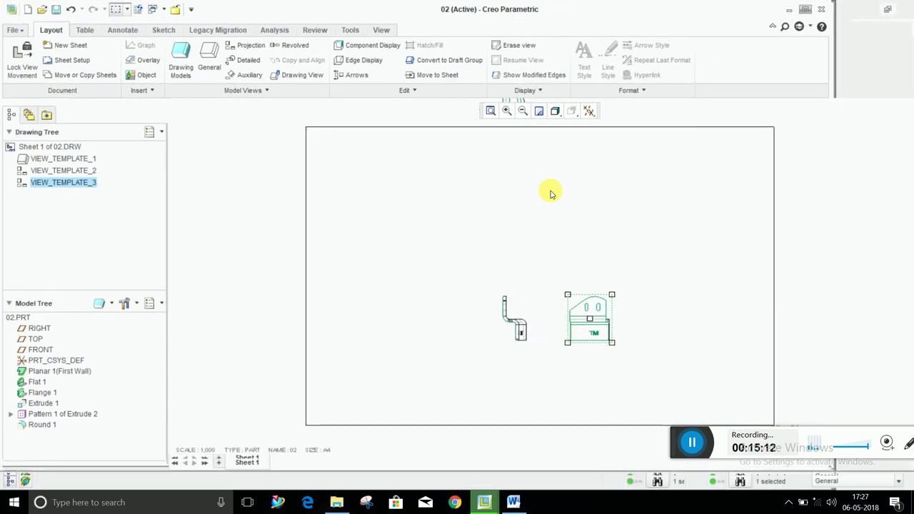
mouse_move(549, 190)
ctrl+middle_down()
mouse_move(549, 119)
mouse_move(537, 139)
ctrl+middle_up()
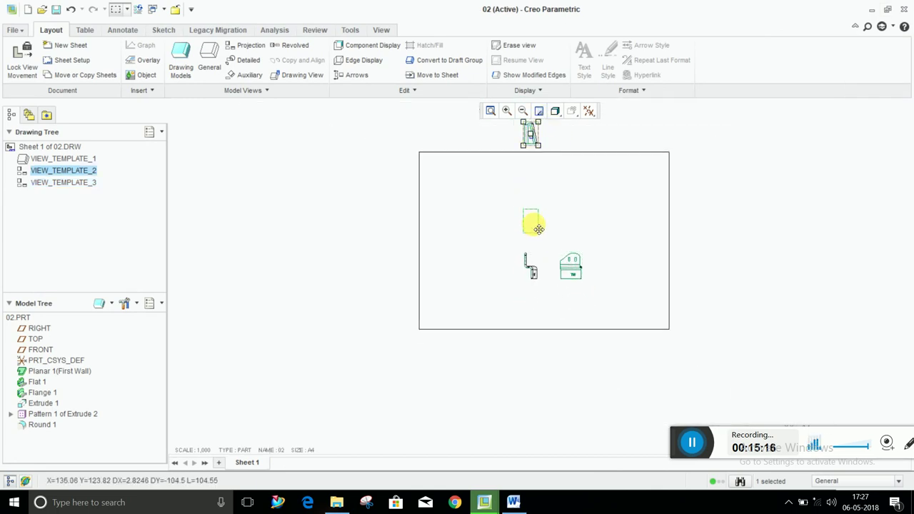
click(535, 223)
click(491, 110)
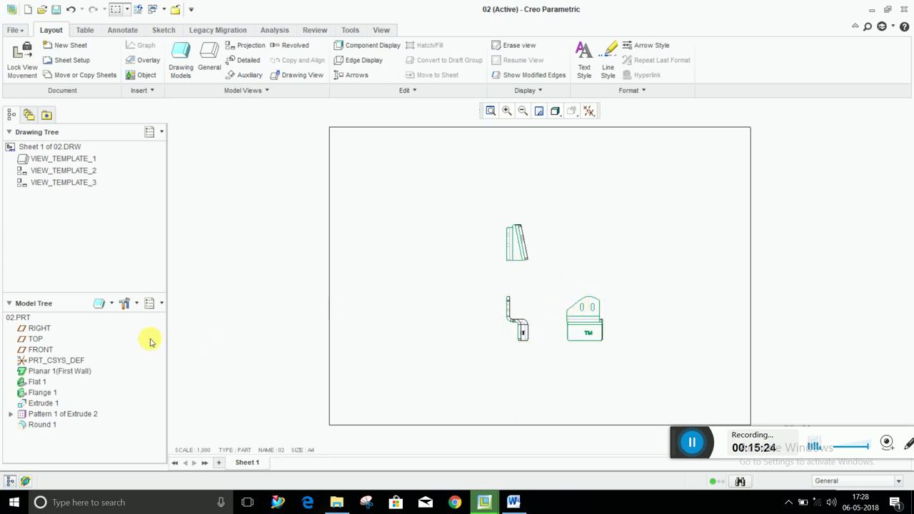
Add a blank Sheet 2 to the drawing.
click(21, 317)
click(475, 303)
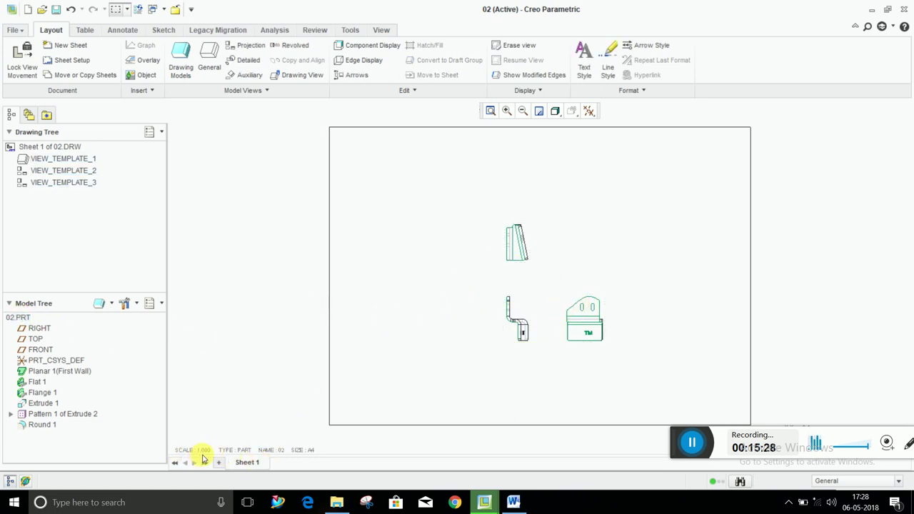
right_click(260, 471)
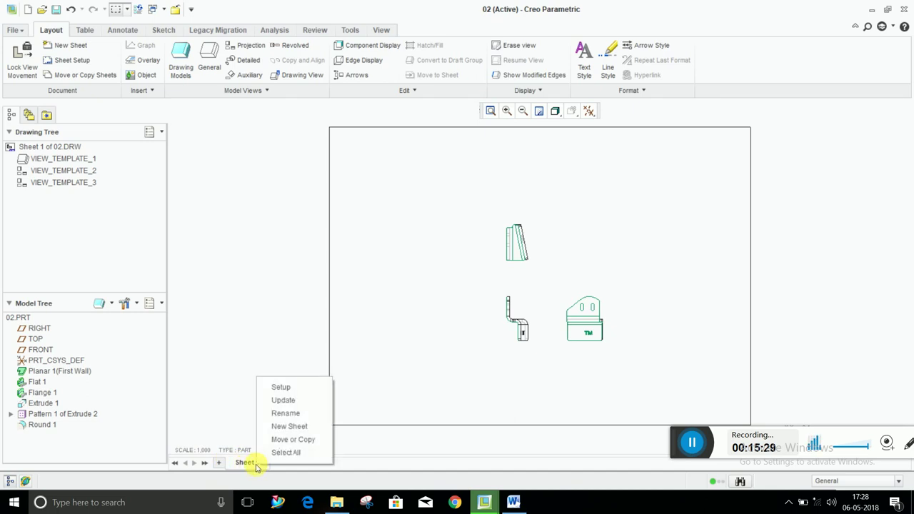
click(312, 426)
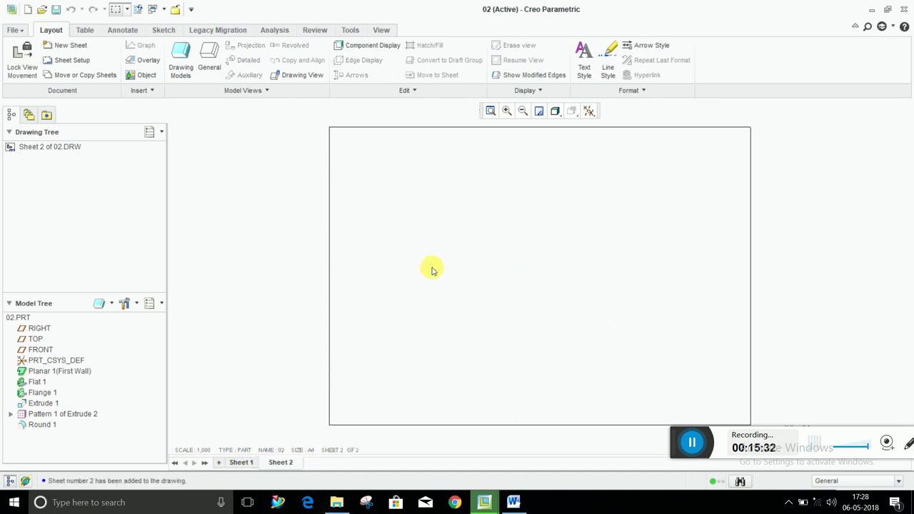
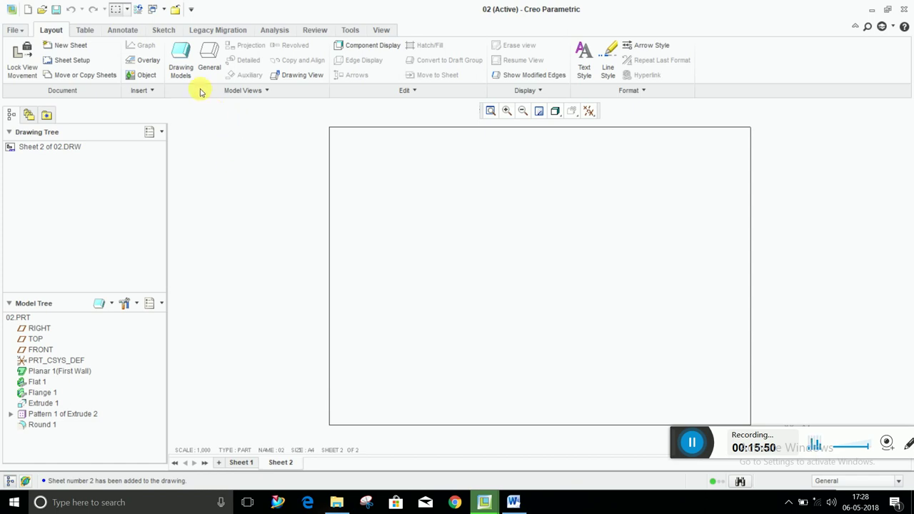
Attach the flat-pattern part 02_flat<02>.prt to drawing 02 as an additional model via Add Model.
click(181, 63)
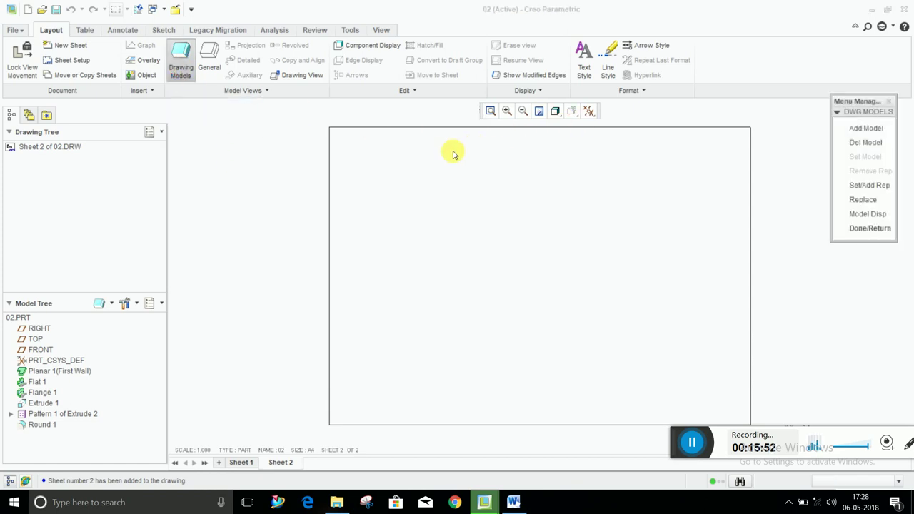
click(866, 129)
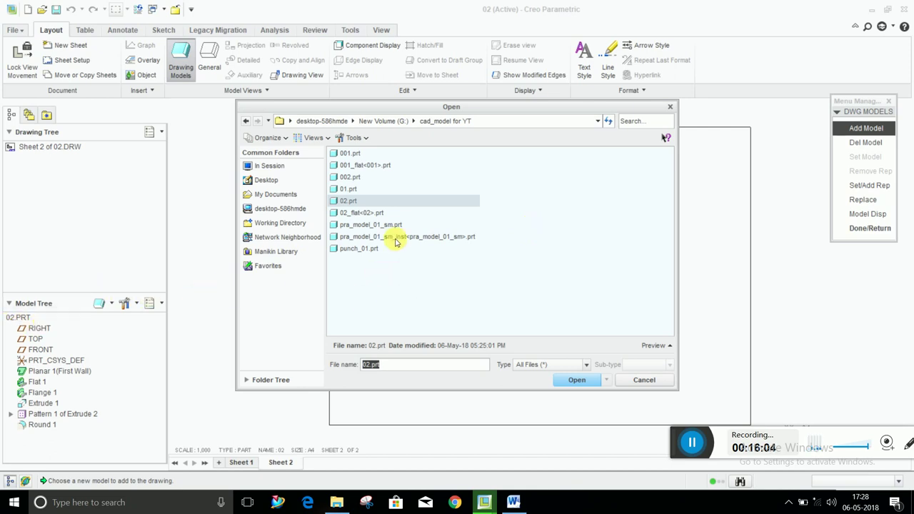
click(352, 214)
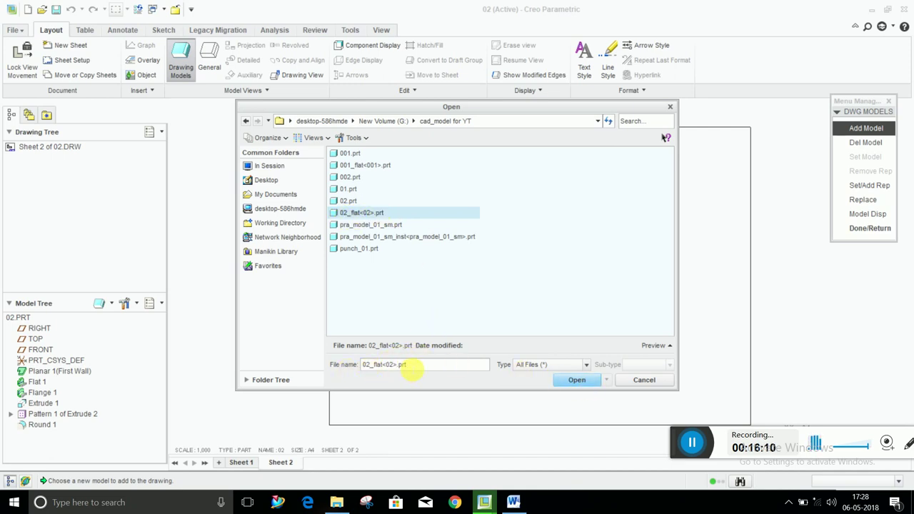
click(578, 380)
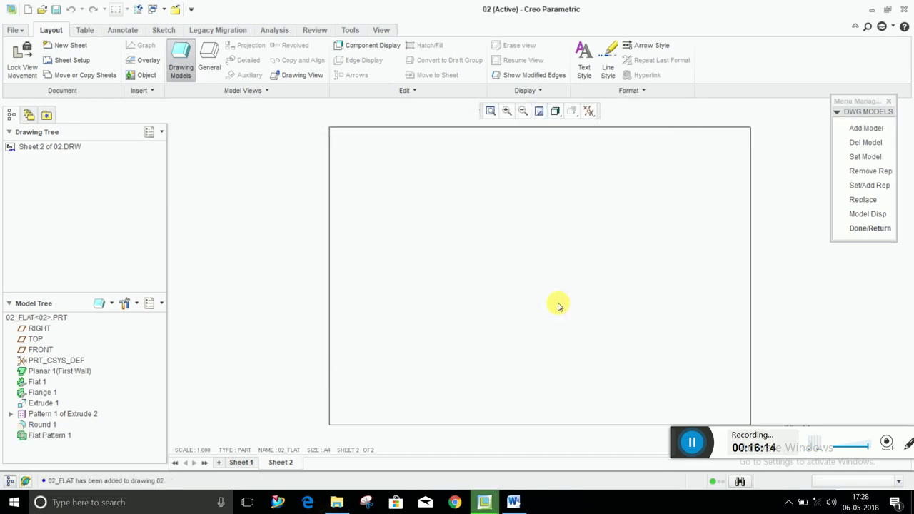
click(884, 228)
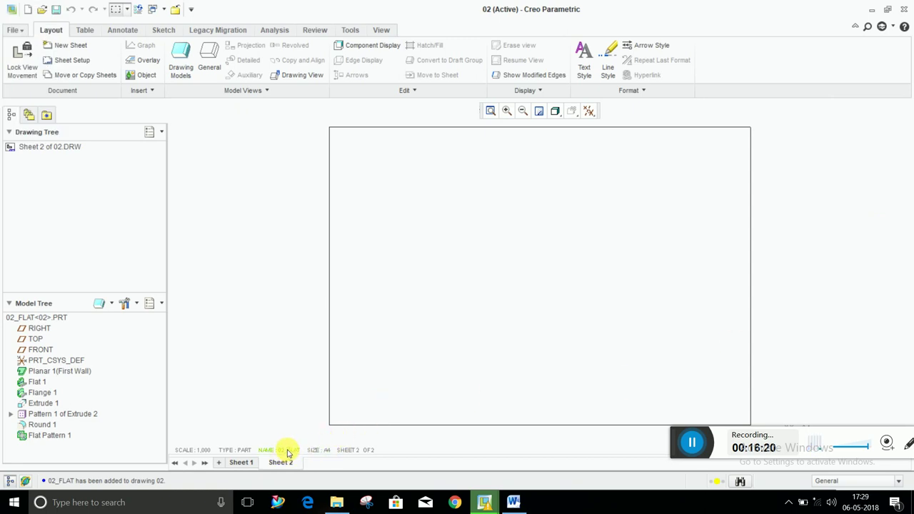
Make 02_FLAT the current model and place a FRONT general view near the sheet centre.
click(289, 452)
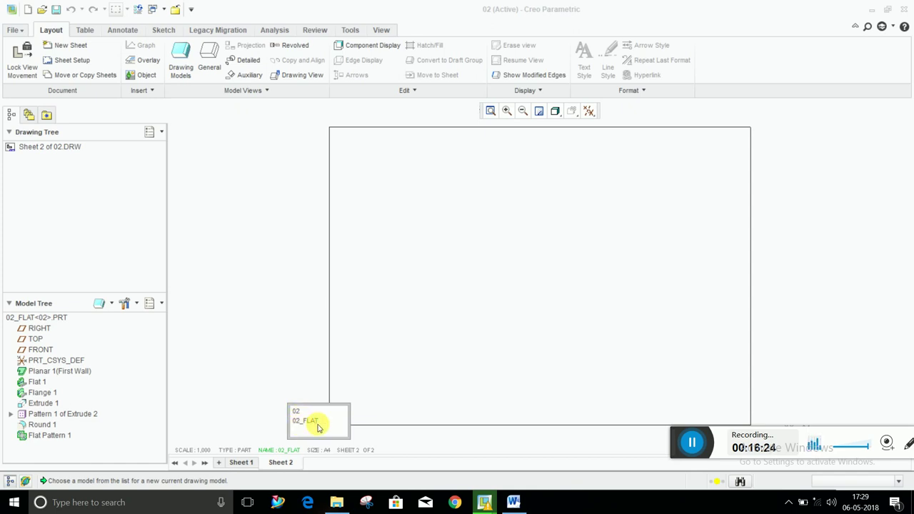
click(306, 421)
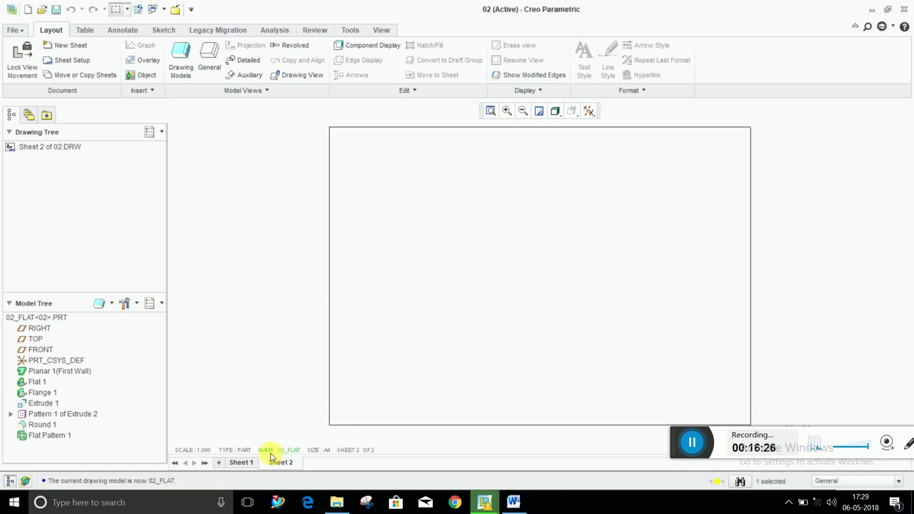
click(210, 75)
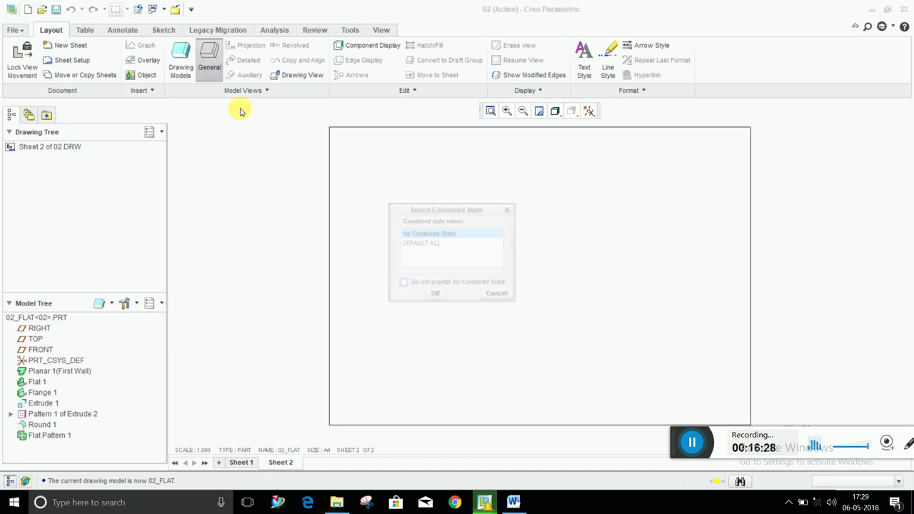
click(445, 295)
click(508, 237)
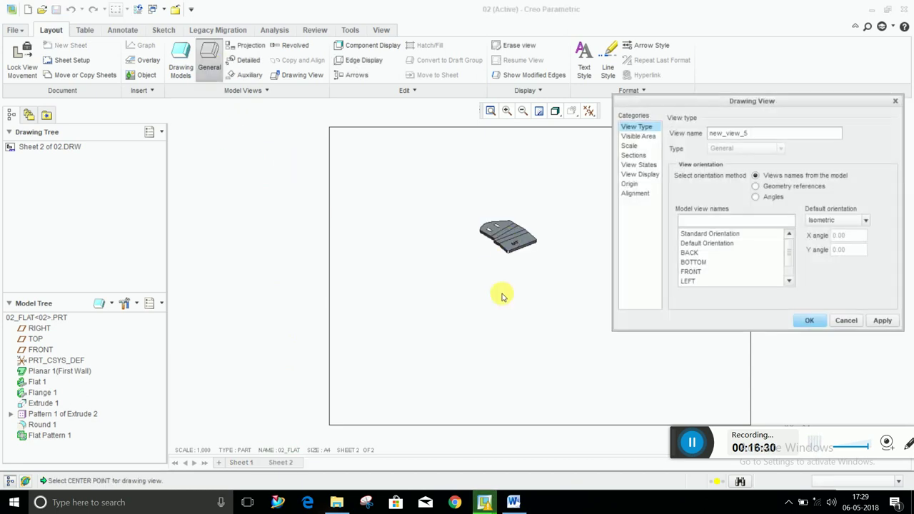
click(705, 261)
click(710, 272)
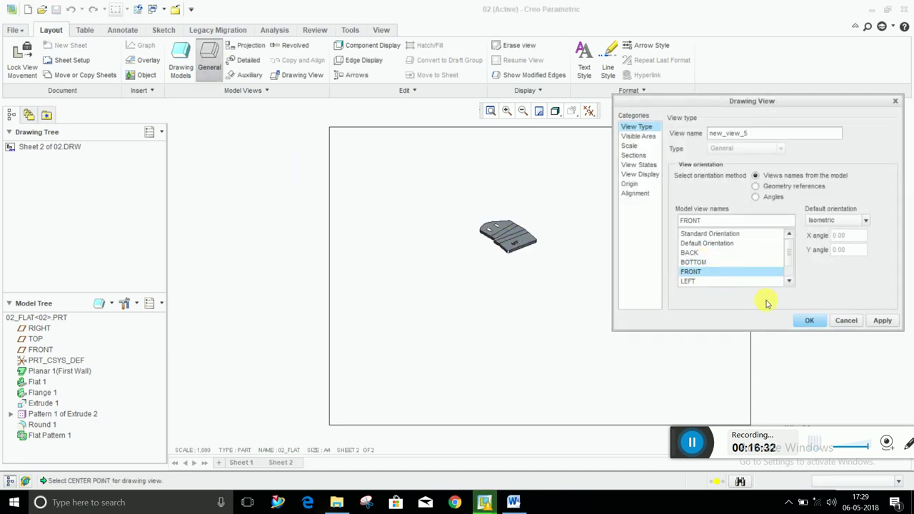
click(808, 321)
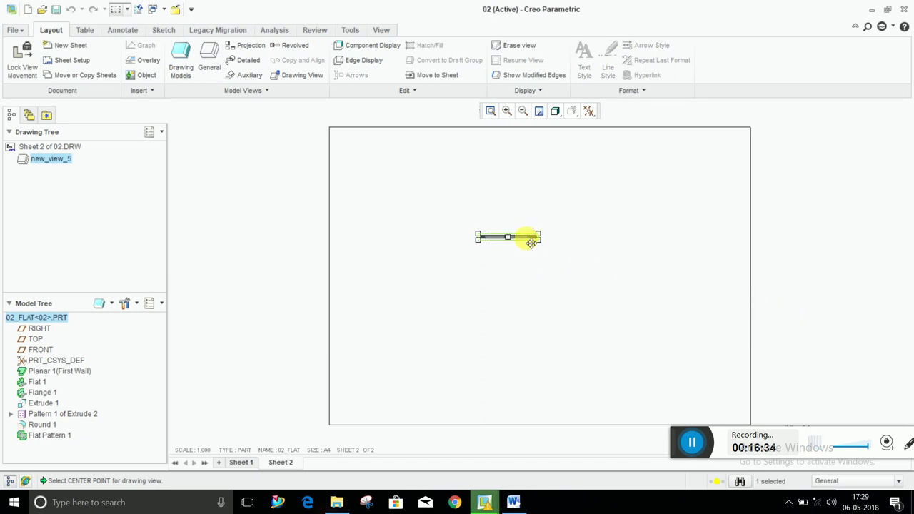
Add a projected view below the front view and zoom in on both views.
right_click(531, 243)
click(580, 327)
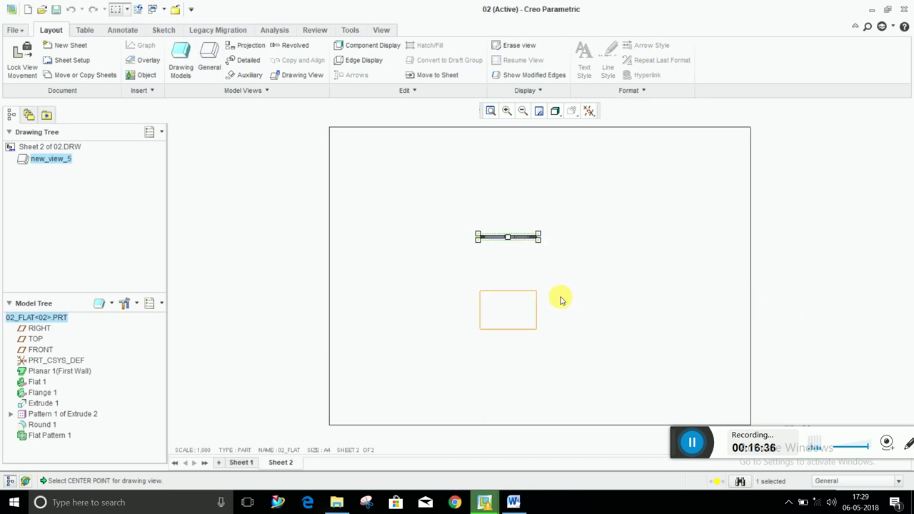
click(560, 300)
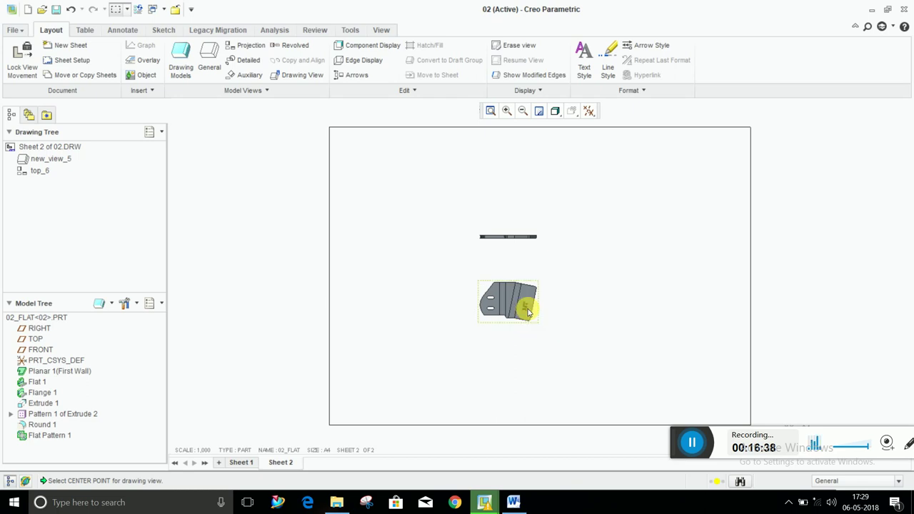
ctrl+middle_drag(528, 307, 528, 384)
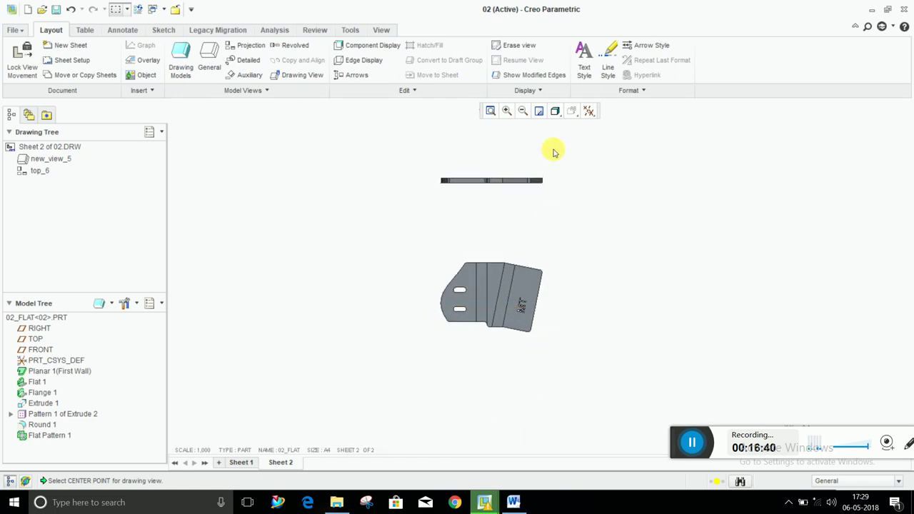
ctrl+middle_drag(513, 303, 507, 259)
Set the lower projected view to No Hidden display with Dimmed tangent edges.
click(506, 319)
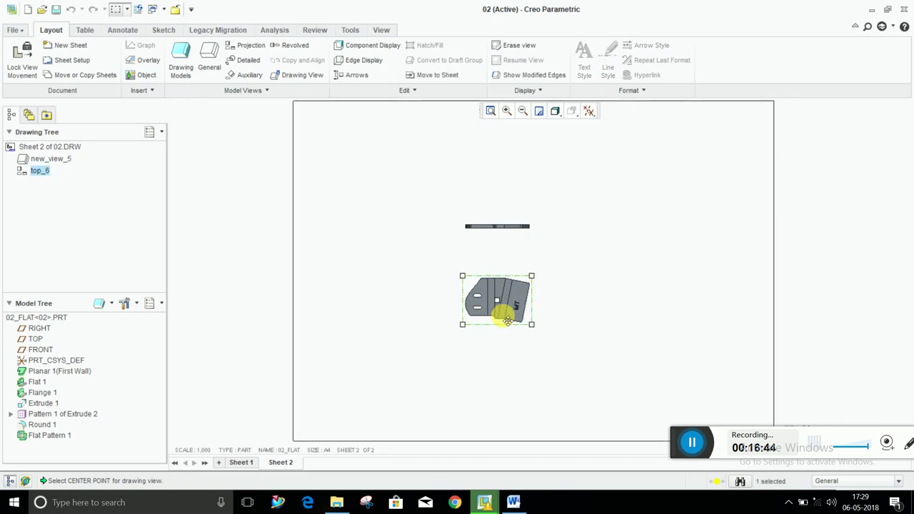
right_click(507, 320)
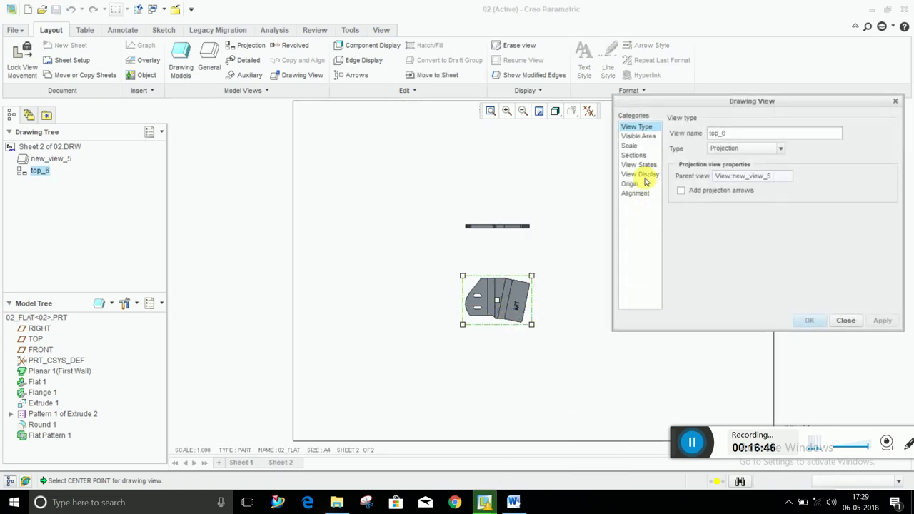
click(647, 179)
click(755, 145)
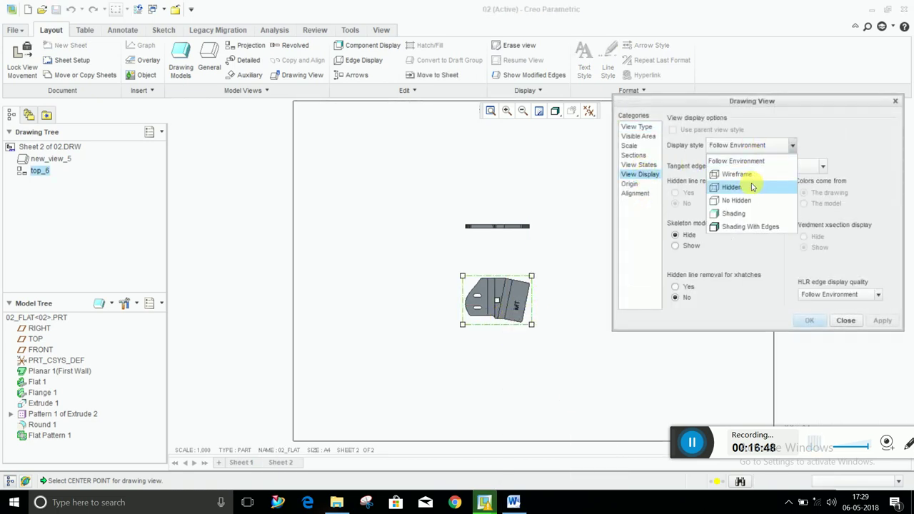
click(751, 198)
click(783, 170)
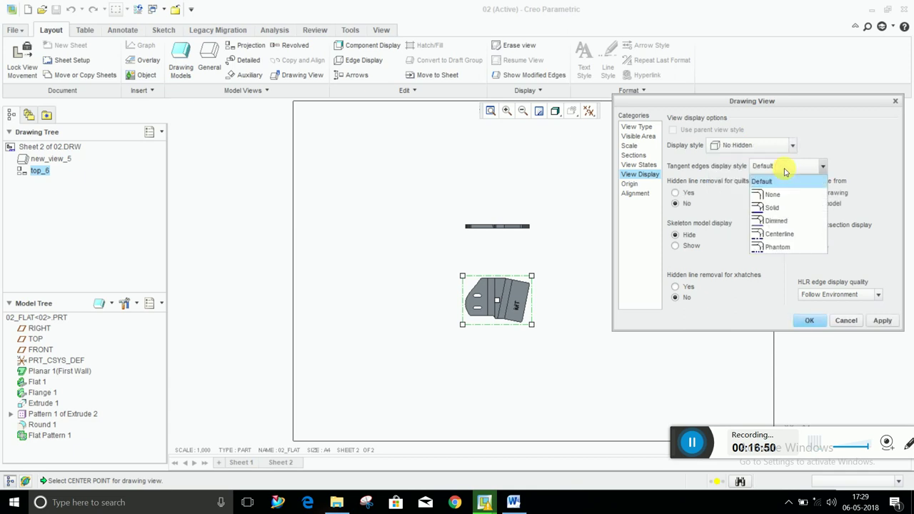
click(793, 222)
click(810, 321)
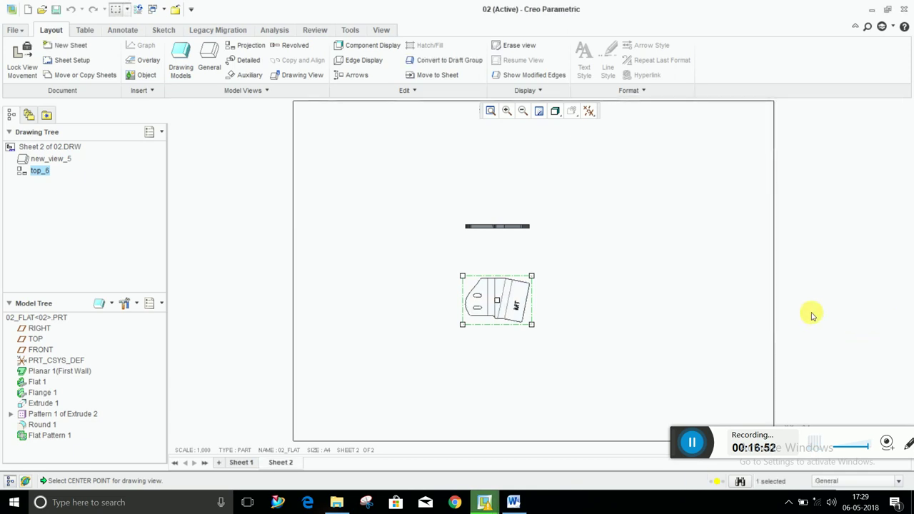
Select the front view, back out of an accidental delete, and clear the selection.
click(511, 228)
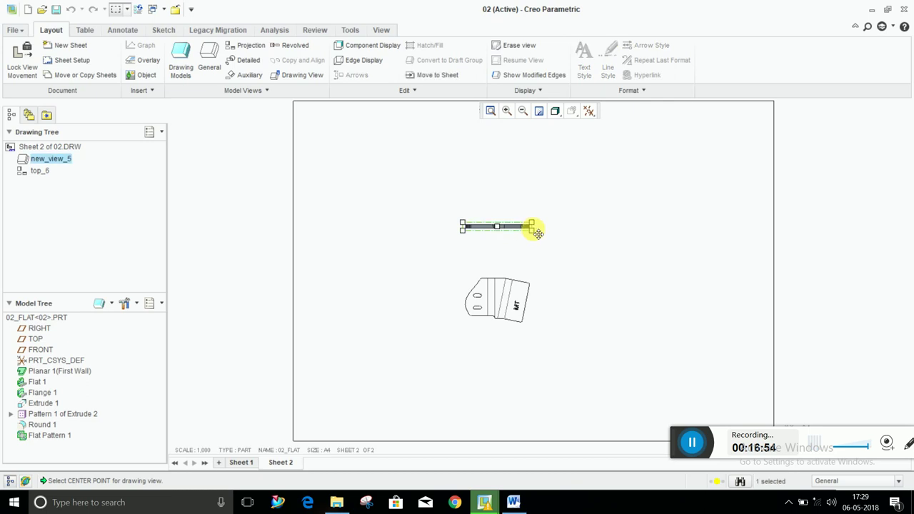
key(Delete)
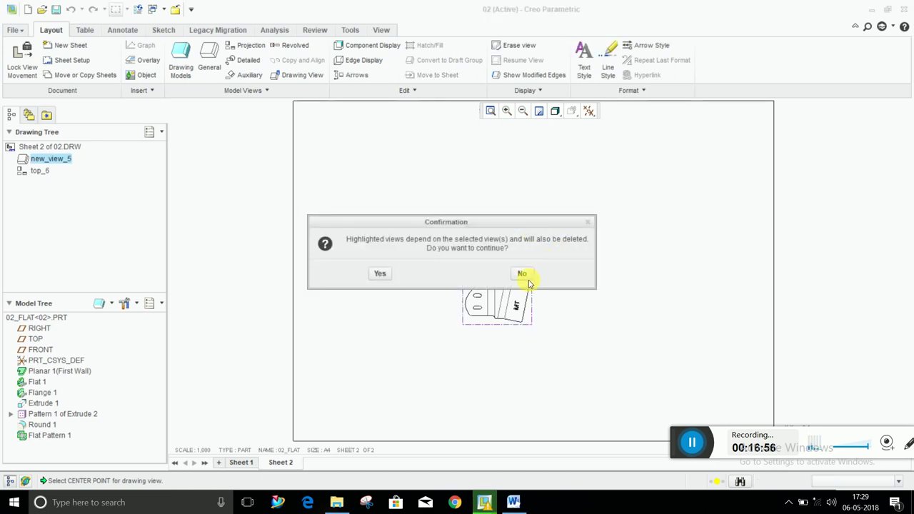
click(523, 275)
click(513, 227)
right_click(513, 229)
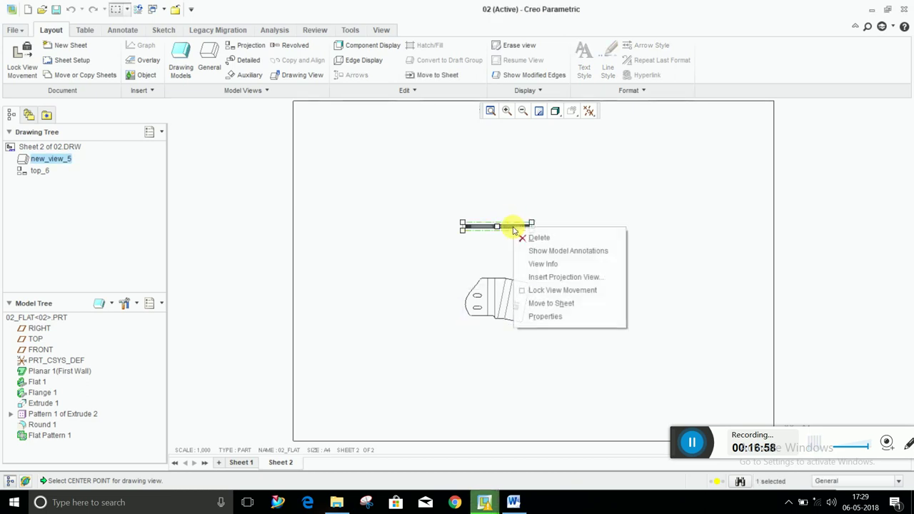
click(515, 315)
click(527, 247)
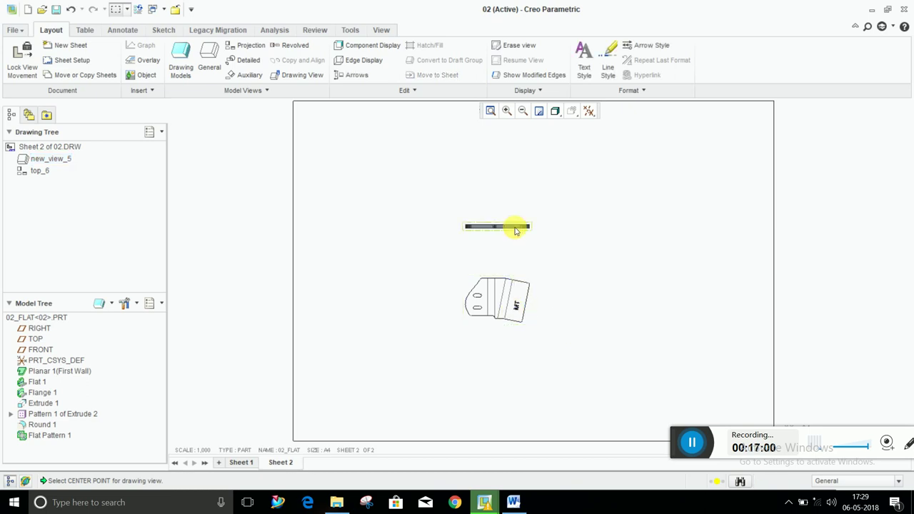
Give the front view No Hidden display and Dimmed tangent edges as well.
click(514, 228)
right_click(516, 228)
click(563, 319)
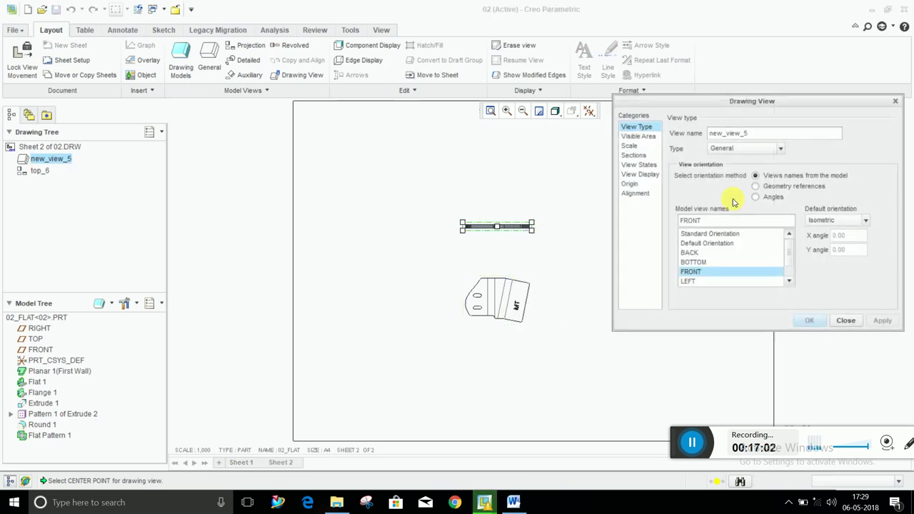
click(655, 177)
click(757, 145)
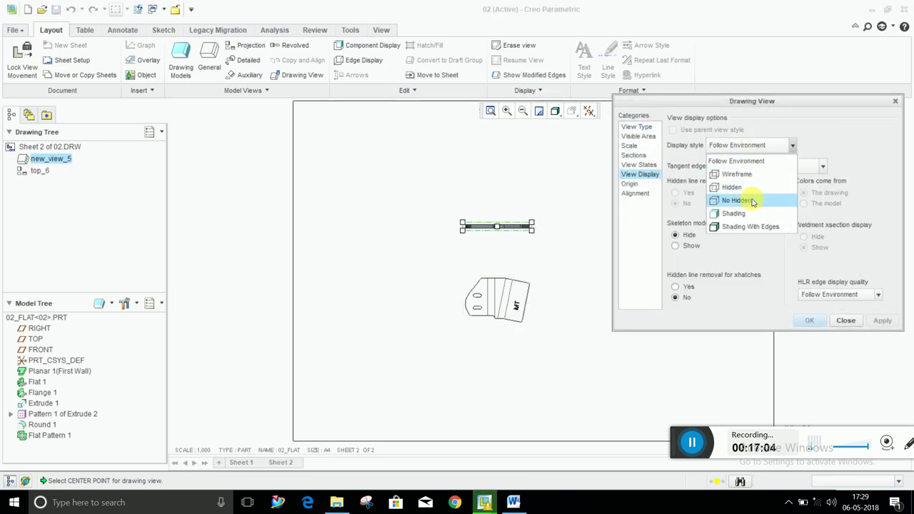
click(750, 200)
click(779, 168)
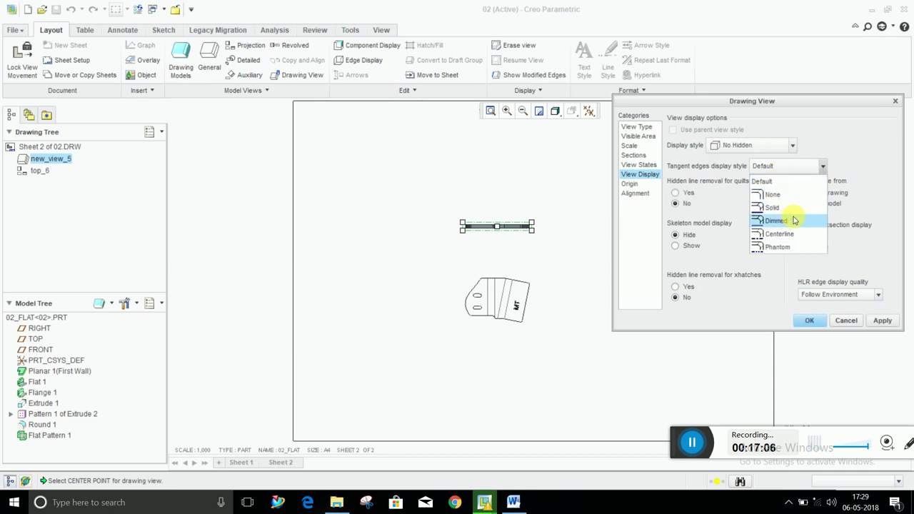
click(795, 221)
click(820, 323)
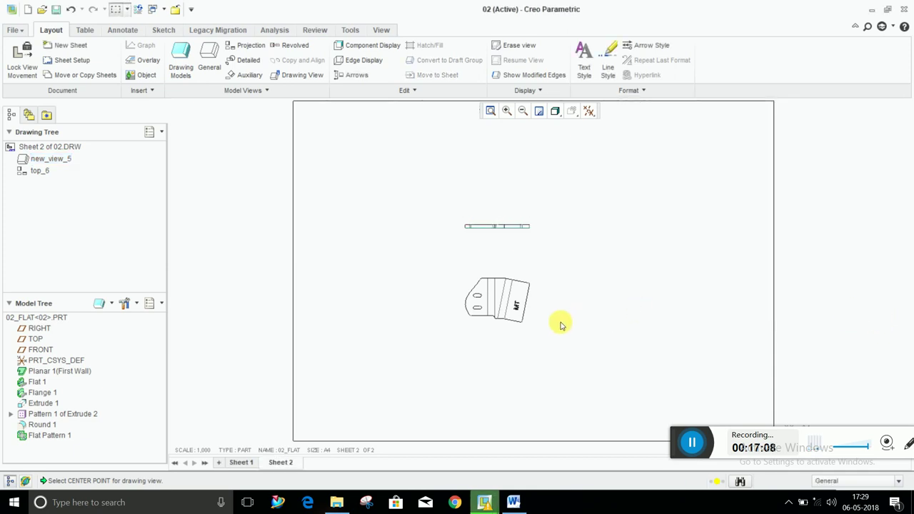
click(490, 320)
right_click(490, 320)
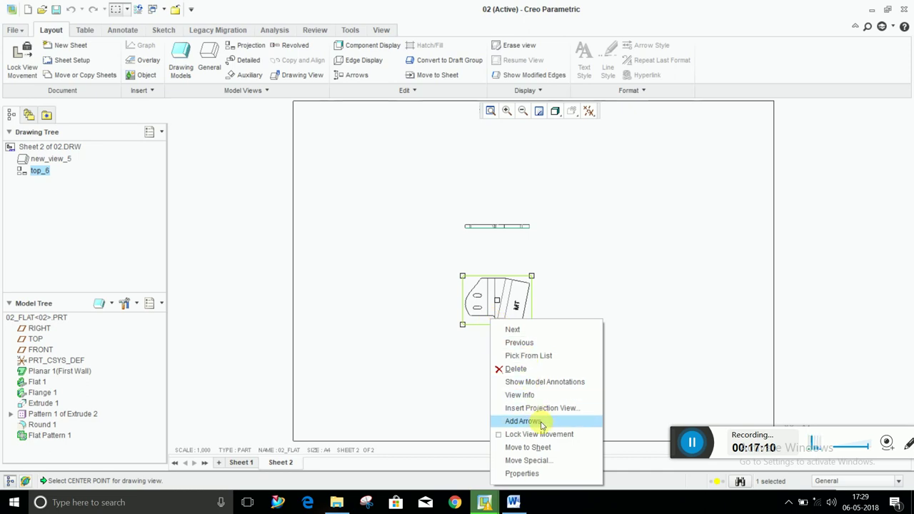
Show the A_4 datum axis centreline on the projected flat view through Show Model Annotations.
click(550, 382)
scroll(518, 358, up, 5)
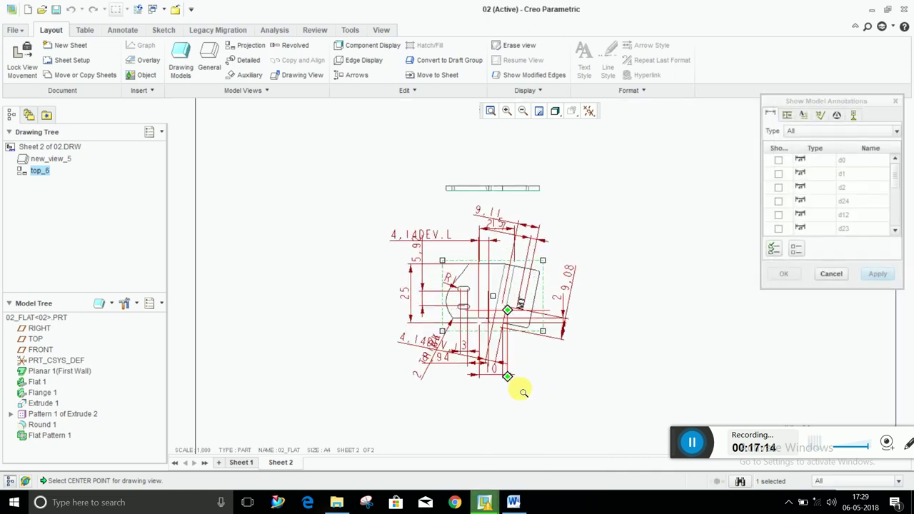
click(787, 116)
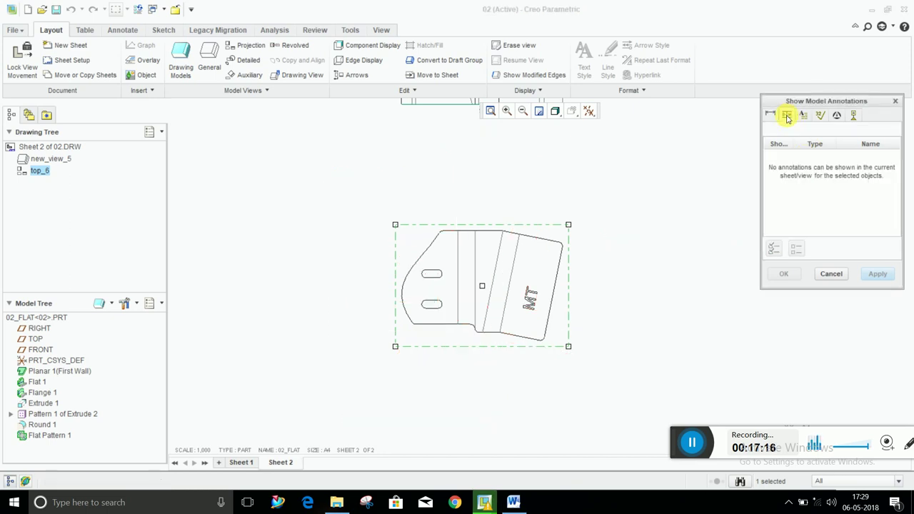
click(853, 116)
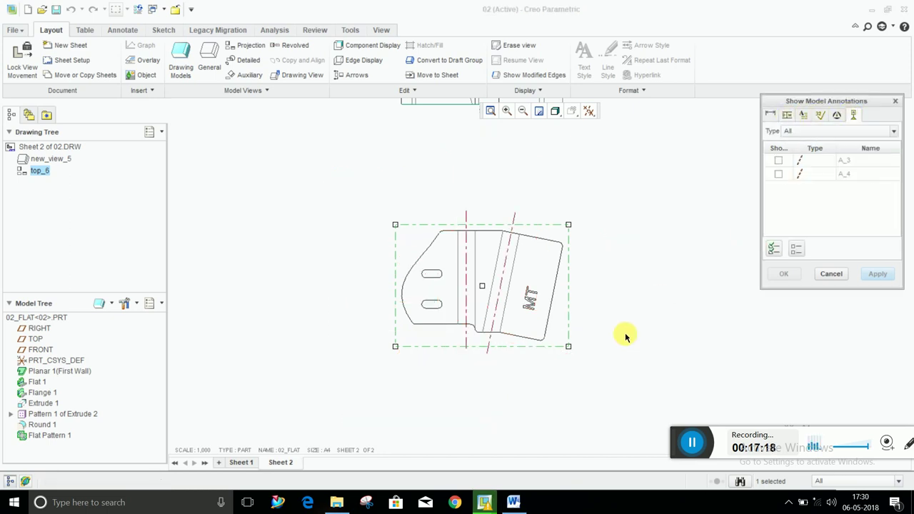
click(488, 348)
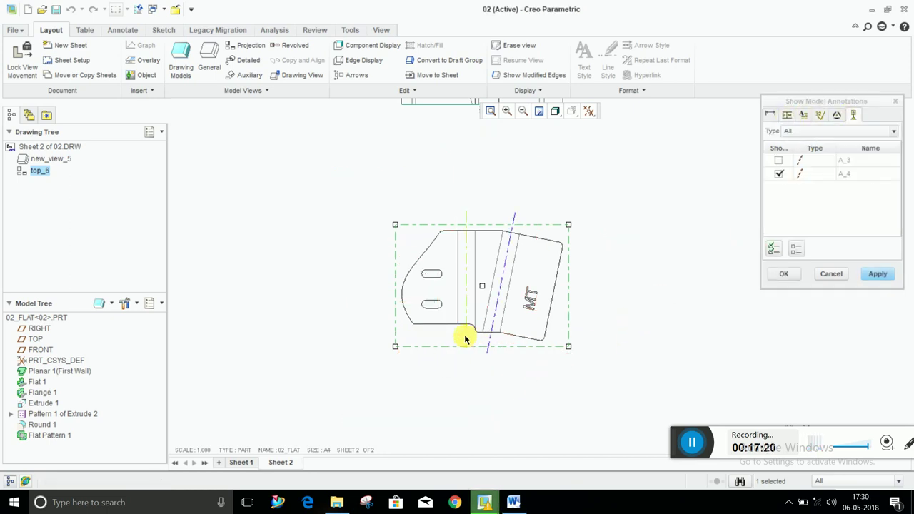
click(878, 274)
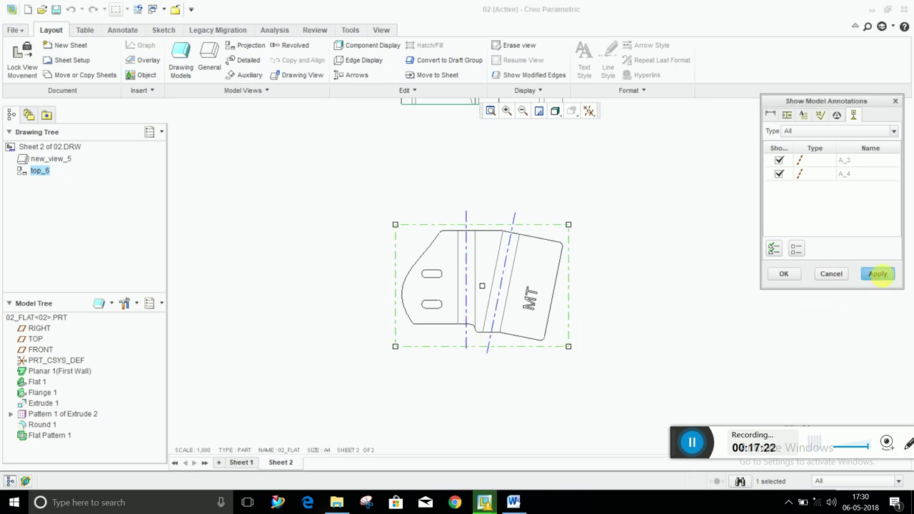
click(838, 276)
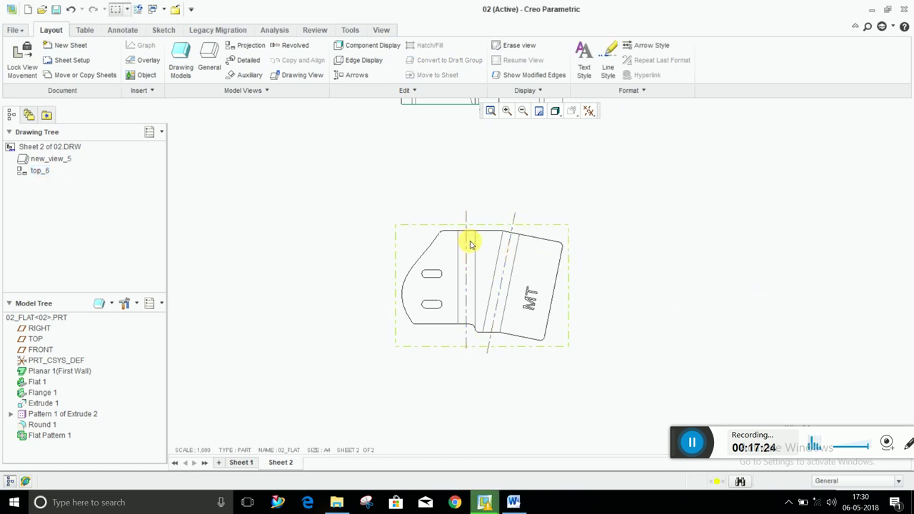
Add dimensions 16, 27, 39.7 and 13.1 plus the THK 2 edge view using Dimension - New References.
right_click(676, 185)
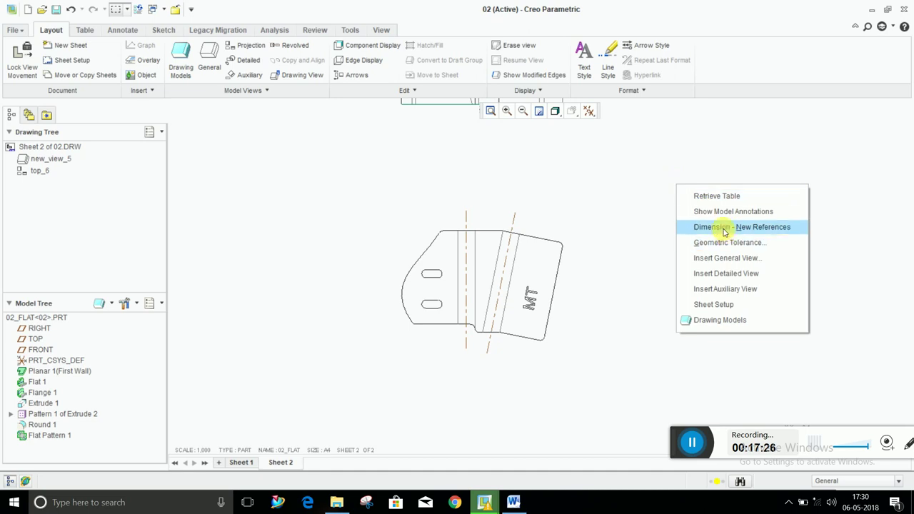
click(686, 226)
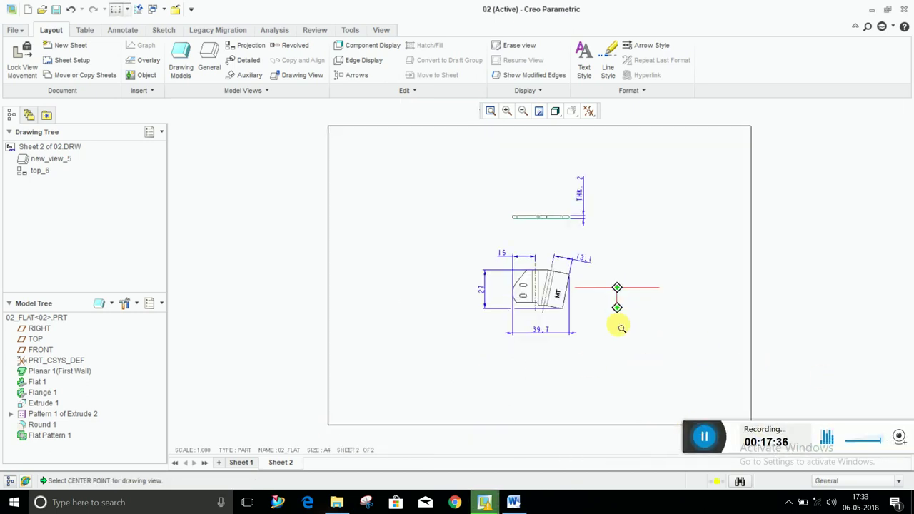
scroll(622, 329, down, 2)
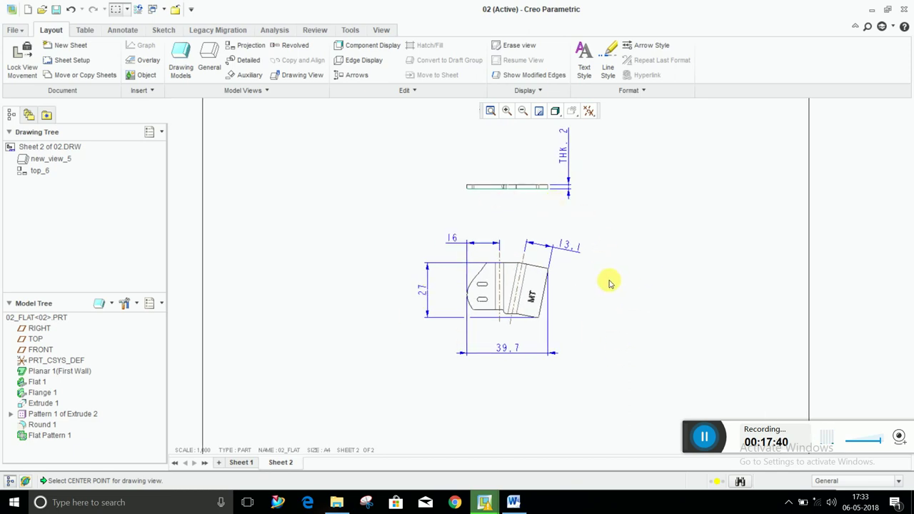
scroll(595, 335, down, 1)
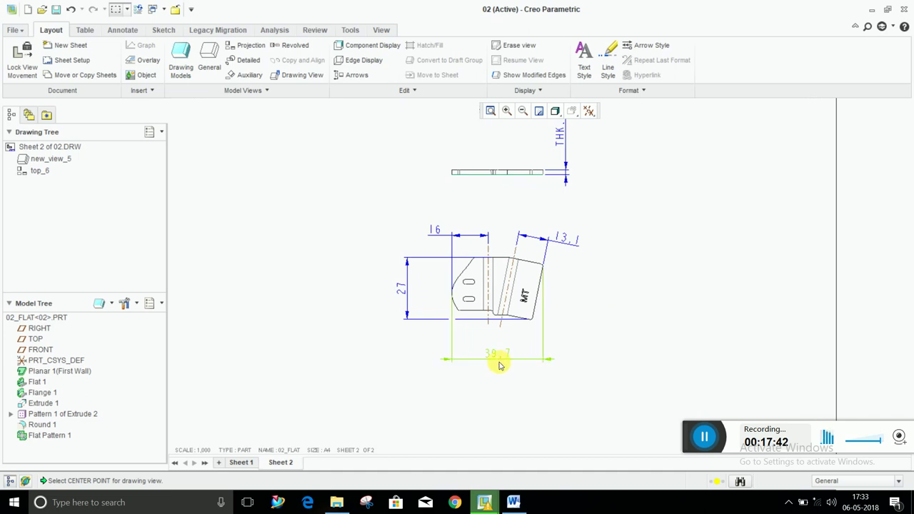
scroll(500, 382, down, 1)
scroll(498, 373, down, 1)
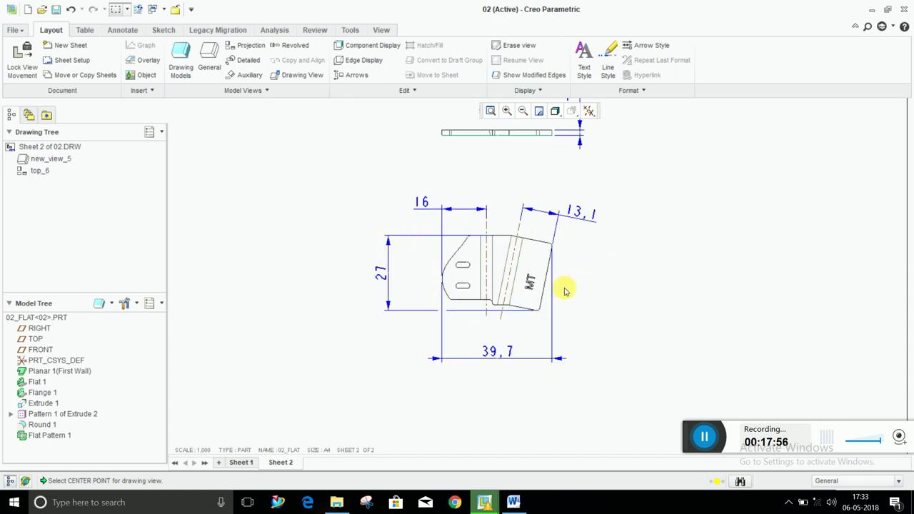
scroll(528, 259, up, 1)
scroll(529, 257, down, 1)
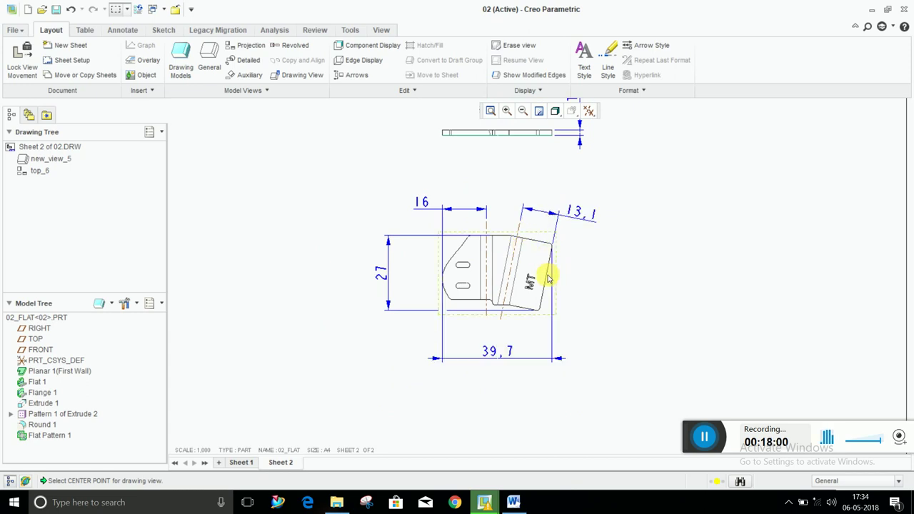
scroll(547, 279, up, 3)
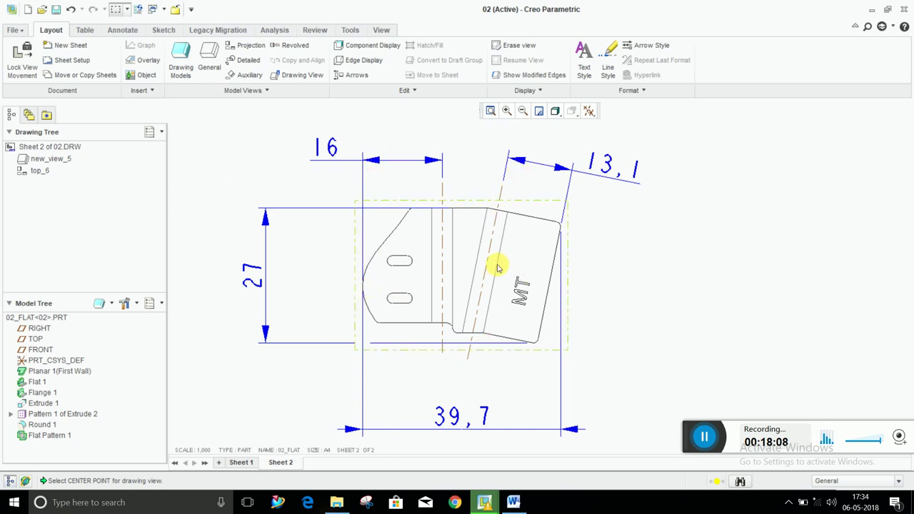
scroll(510, 251, up, 1)
scroll(493, 214, down, 3)
scroll(488, 162, down, 2)
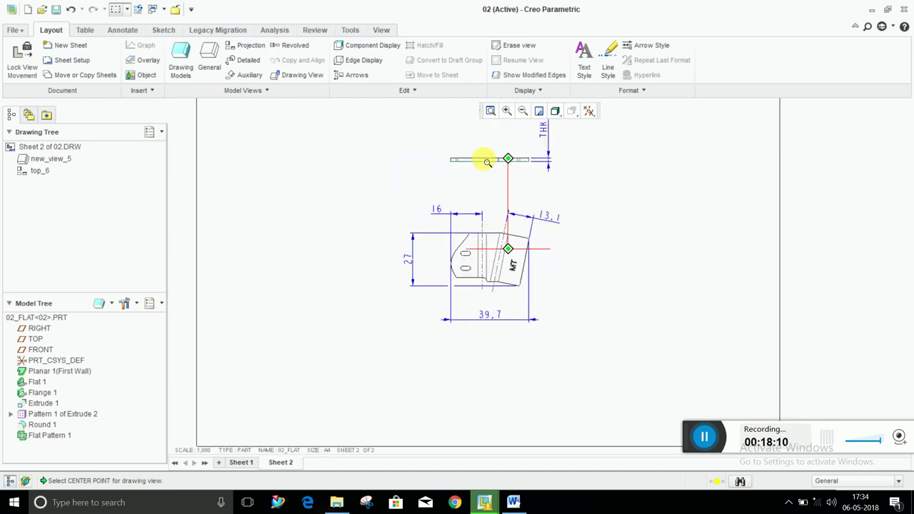
scroll(493, 163, up, 1)
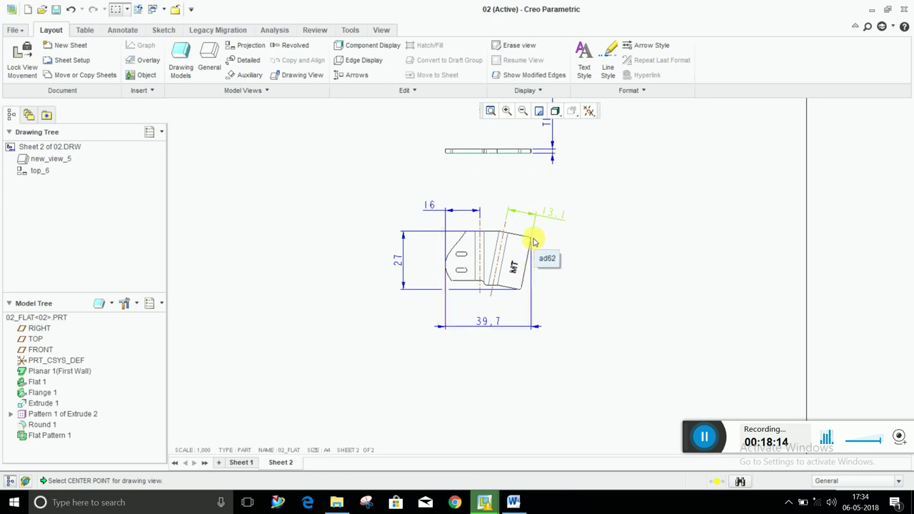
Export the drawing sheet as DWG file 02_2 through Save As > Export.
click(15, 32)
mouse_move(35, 119)
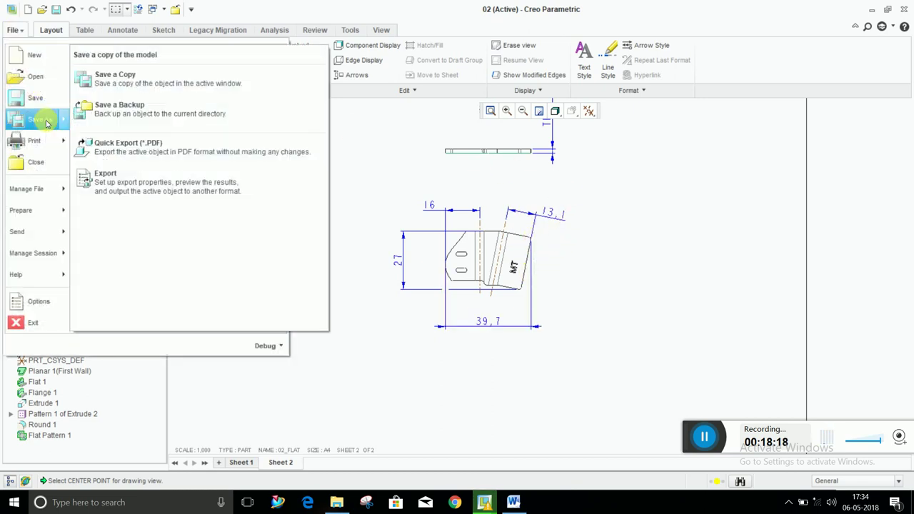
click(105, 182)
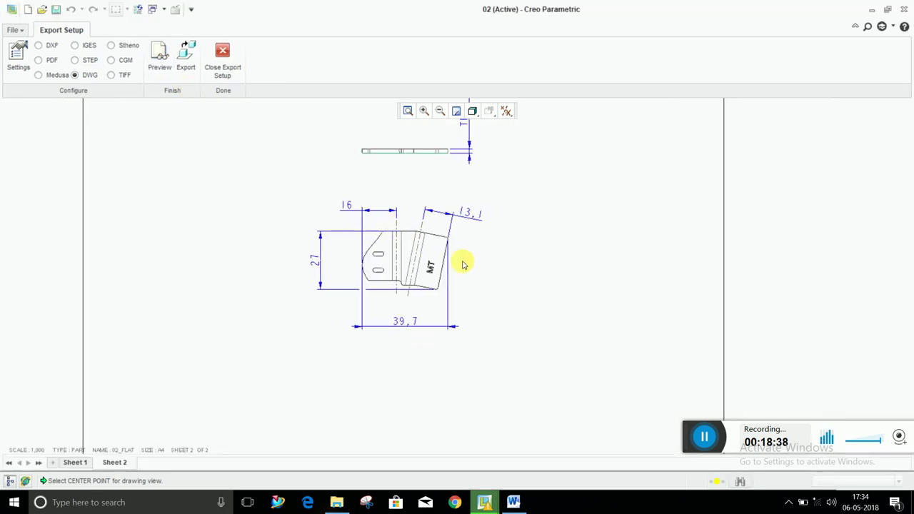
scroll(513, 334, up, 2)
scroll(491, 238, up, 1)
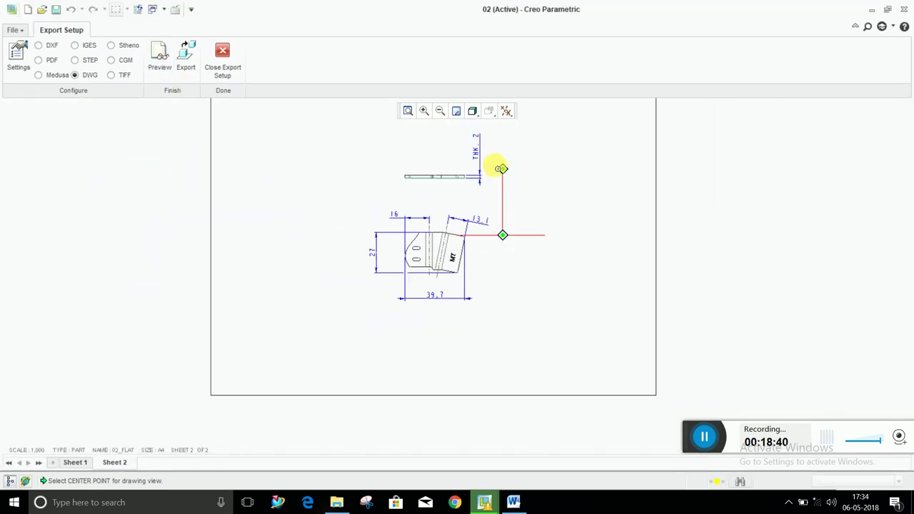
scroll(500, 167, up, 1)
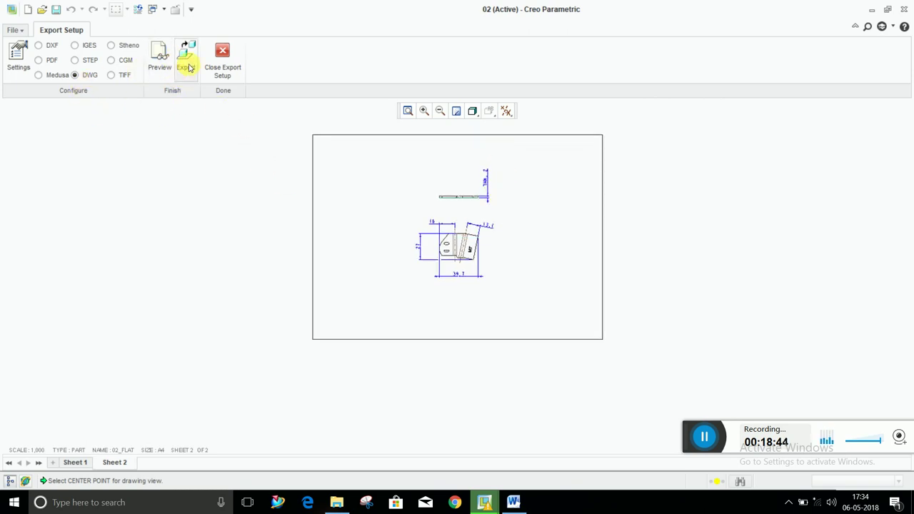
click(188, 68)
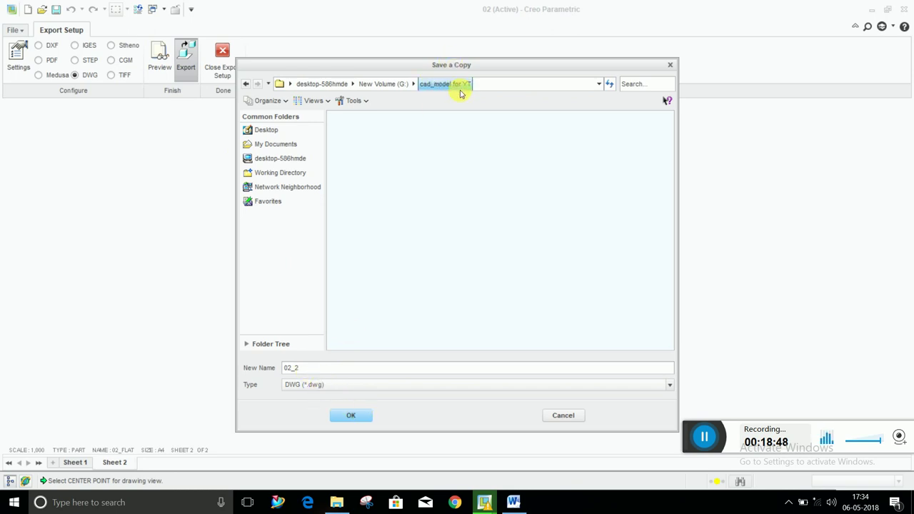
click(353, 415)
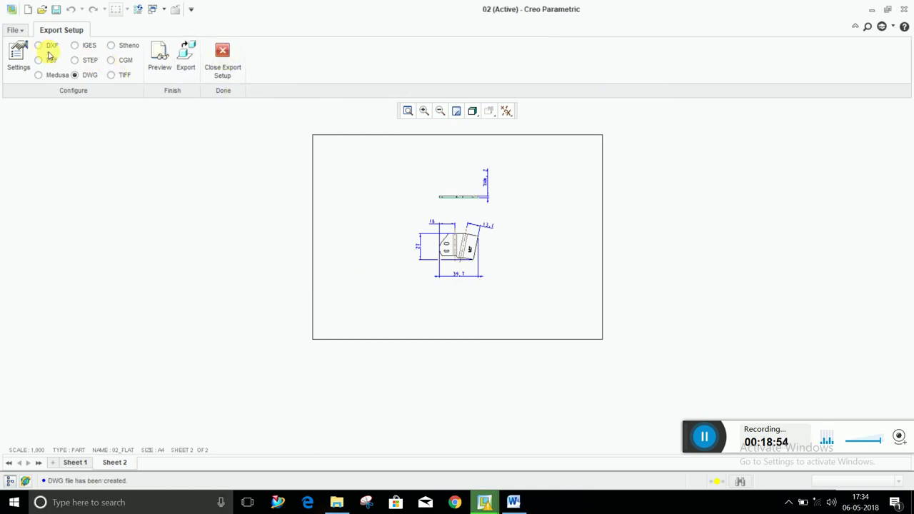
click(212, 77)
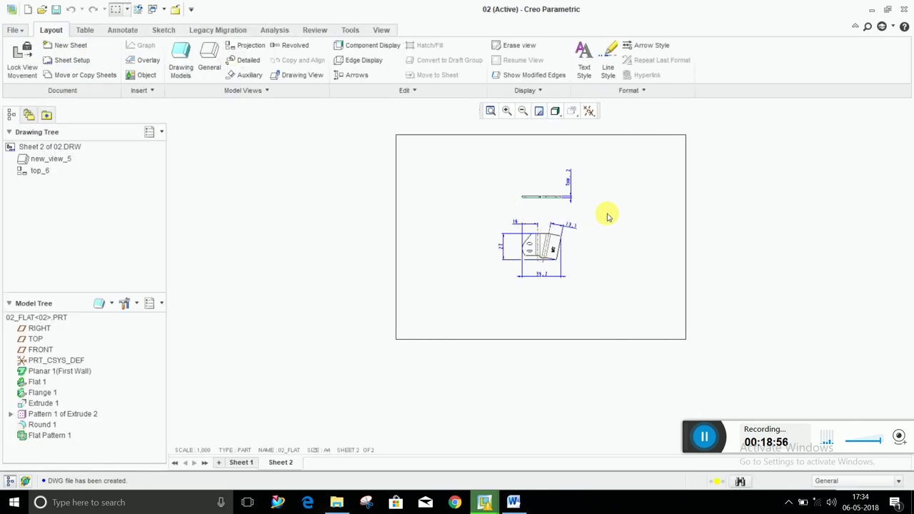
Make part 02 the drawing's current model instead of 02_FLAT.
mouse_move(622, 203)
ctrl+middle_down()
mouse_move(638, 246)
mouse_move(632, 275)
ctrl+middle_up()
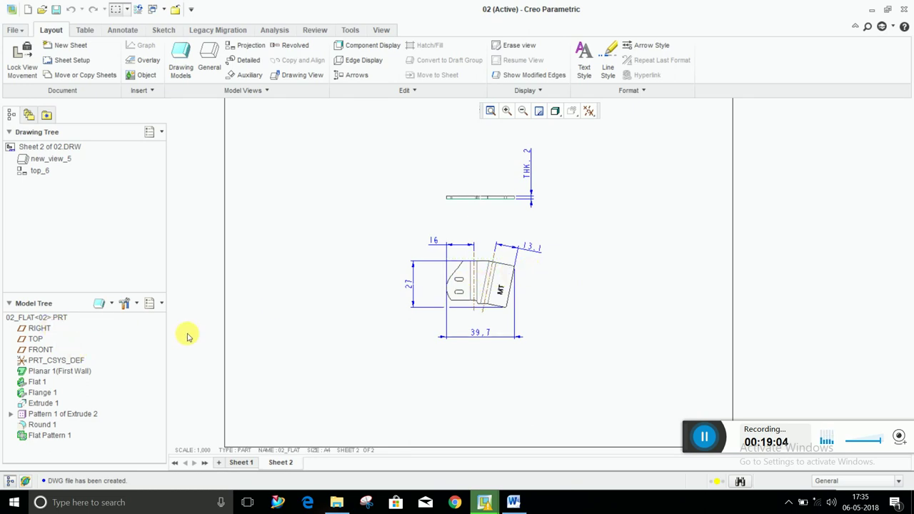
scroll(520, 243, down, 2)
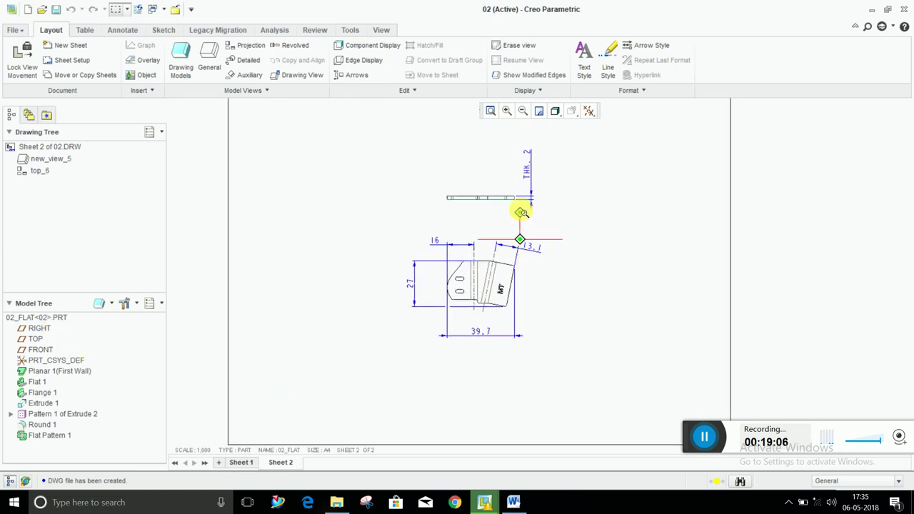
scroll(521, 215, down, 1)
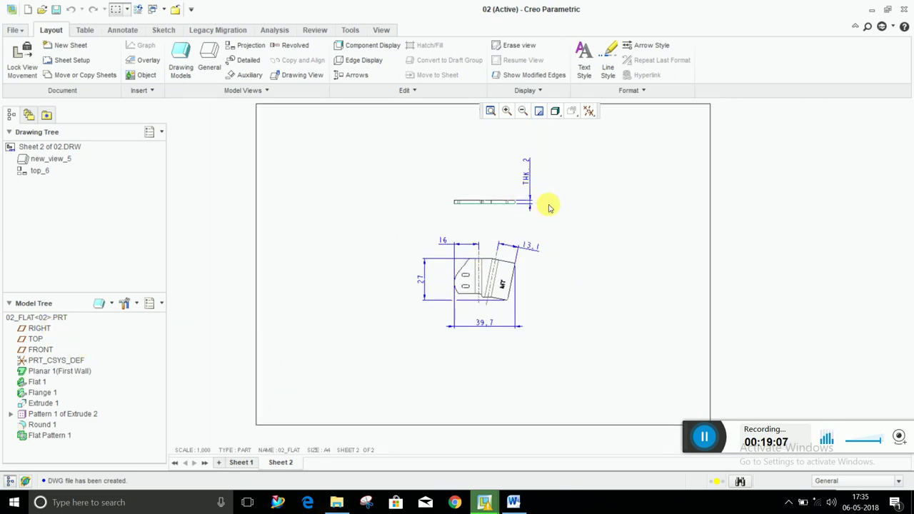
click(48, 319)
right_click(47, 320)
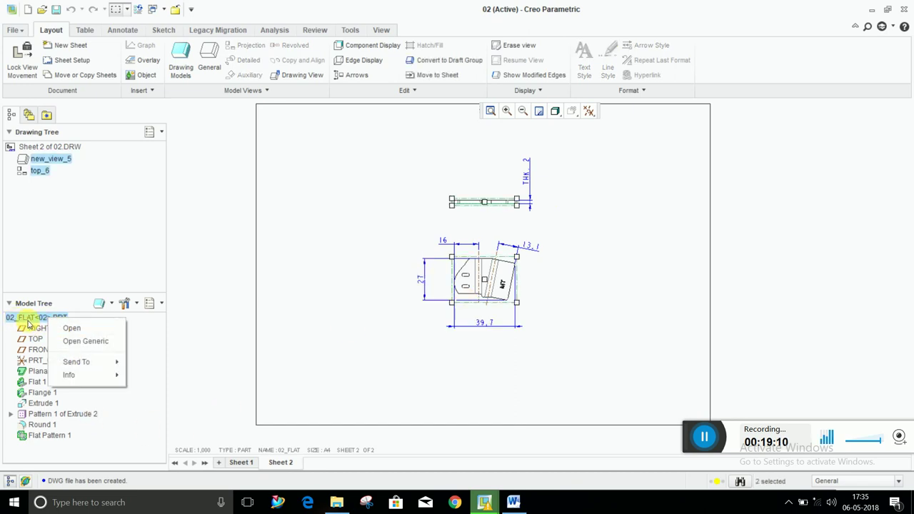
click(286, 450)
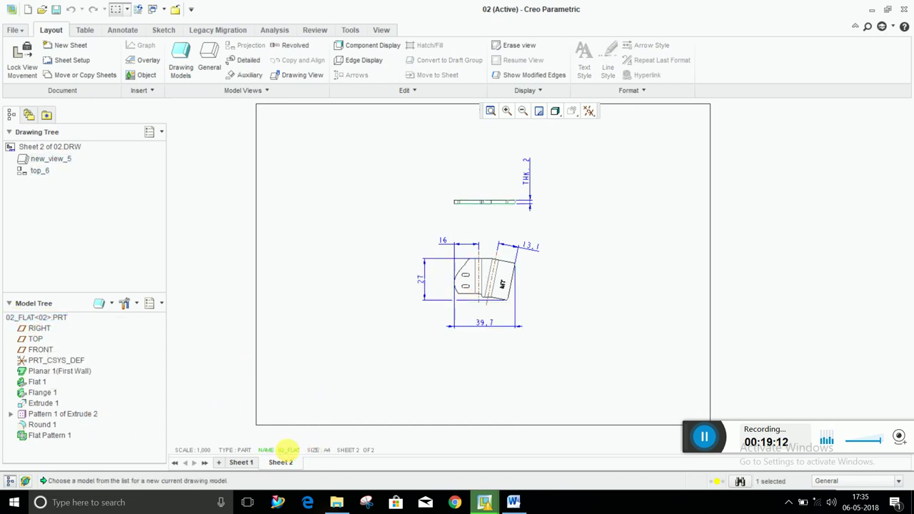
click(297, 413)
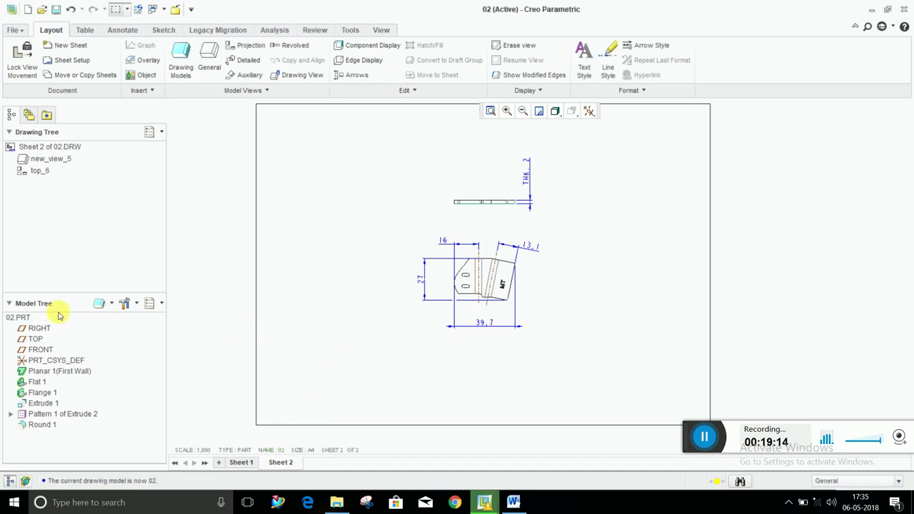
Open the generic instance of part 02 in a part window.
right_click(16, 318)
click(45, 336)
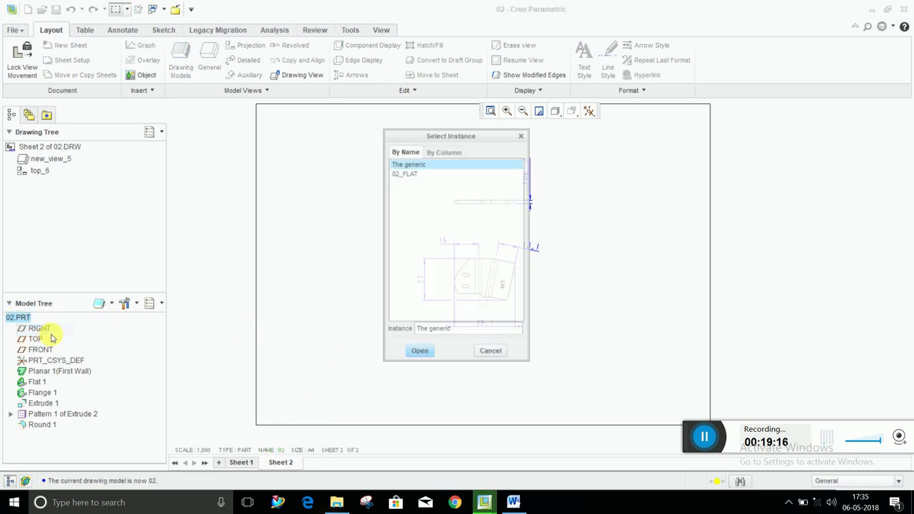
click(422, 352)
middle_drag(536, 327, 551, 311)
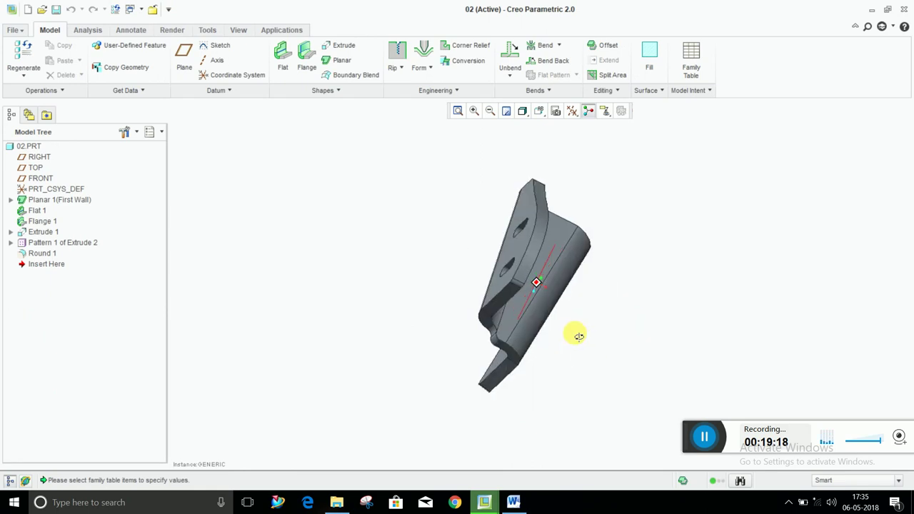
click(139, 12)
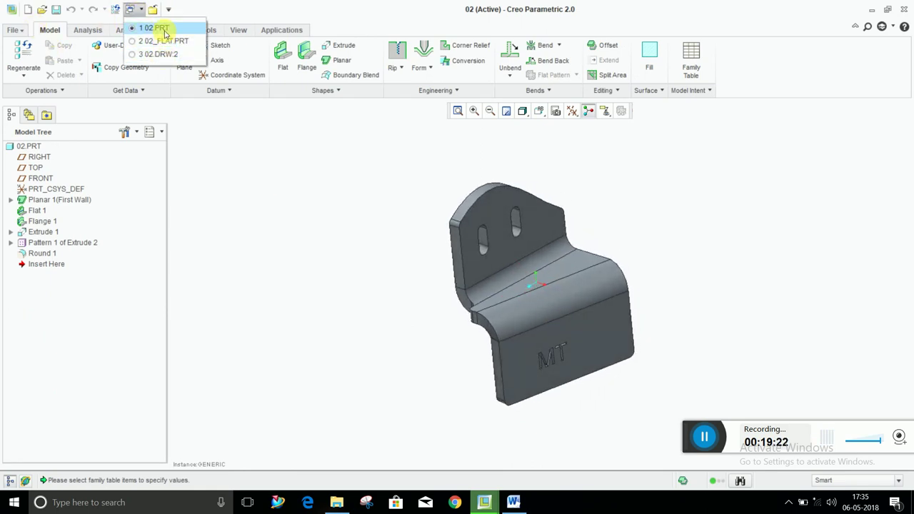
click(165, 33)
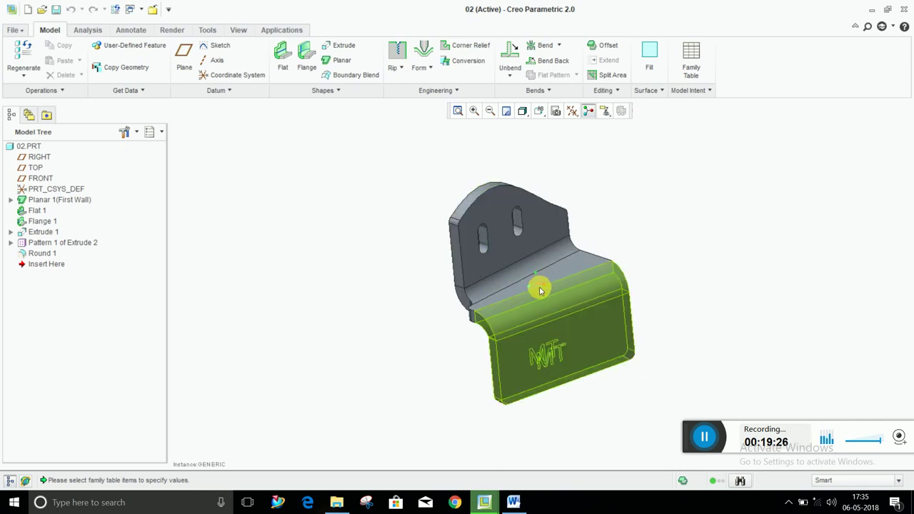
middle_drag(539, 288, 548, 293)
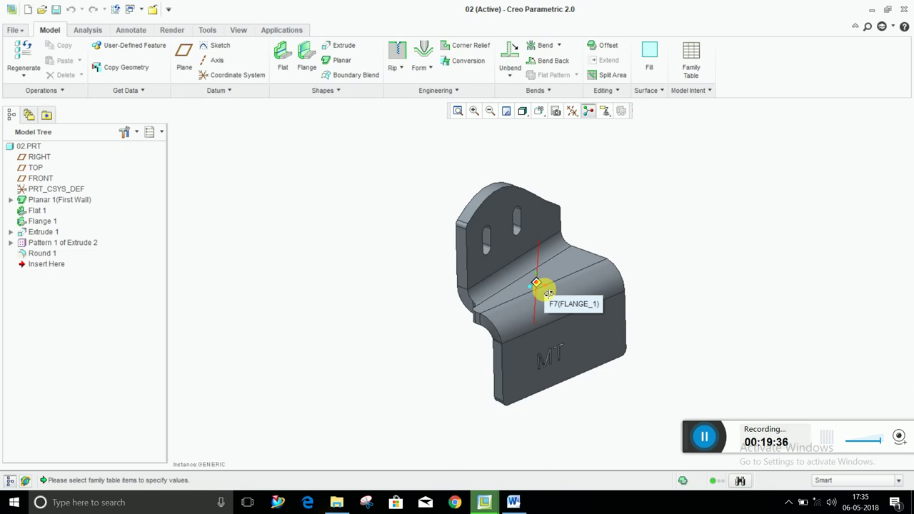
middle_drag(548, 293, 476, 249)
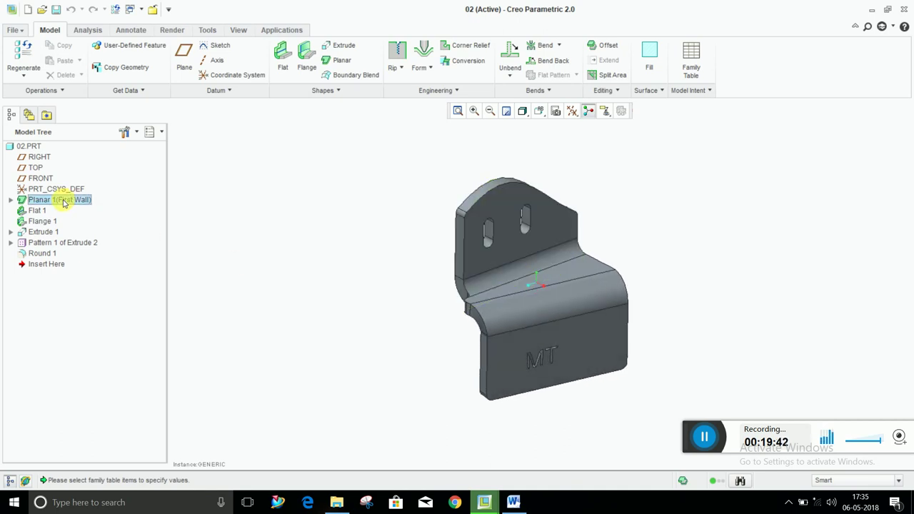
click(40, 211)
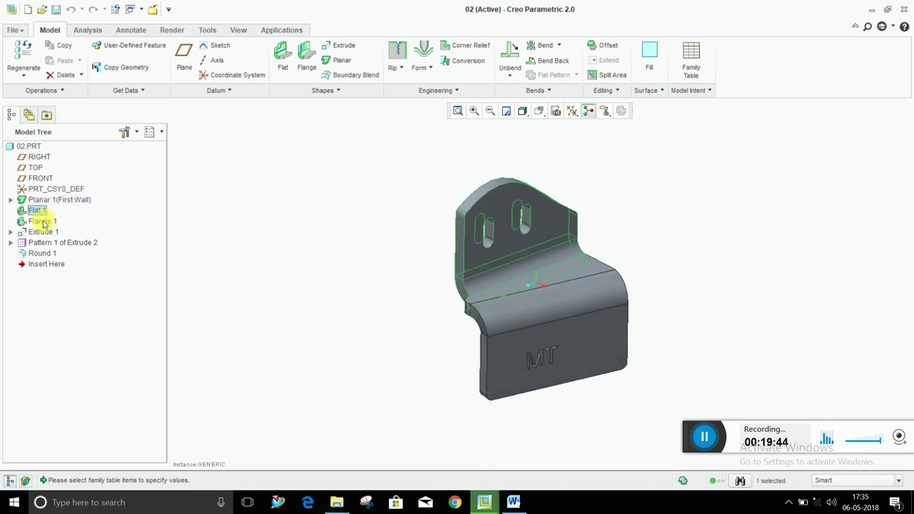
click(43, 222)
click(357, 247)
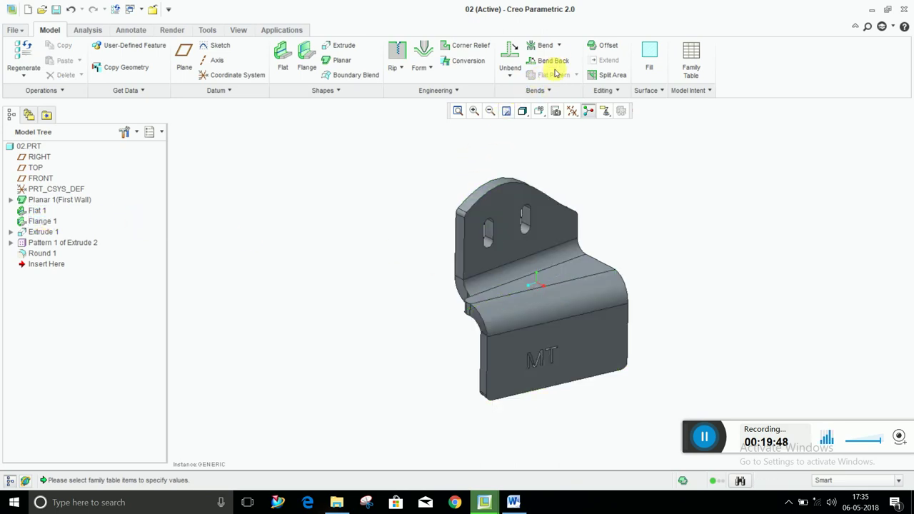
click(510, 76)
click(515, 77)
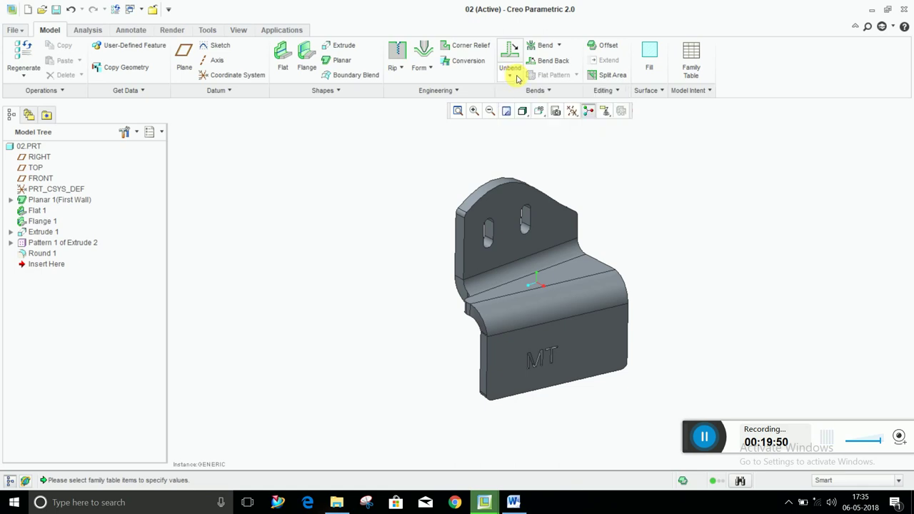
click(558, 45)
click(565, 95)
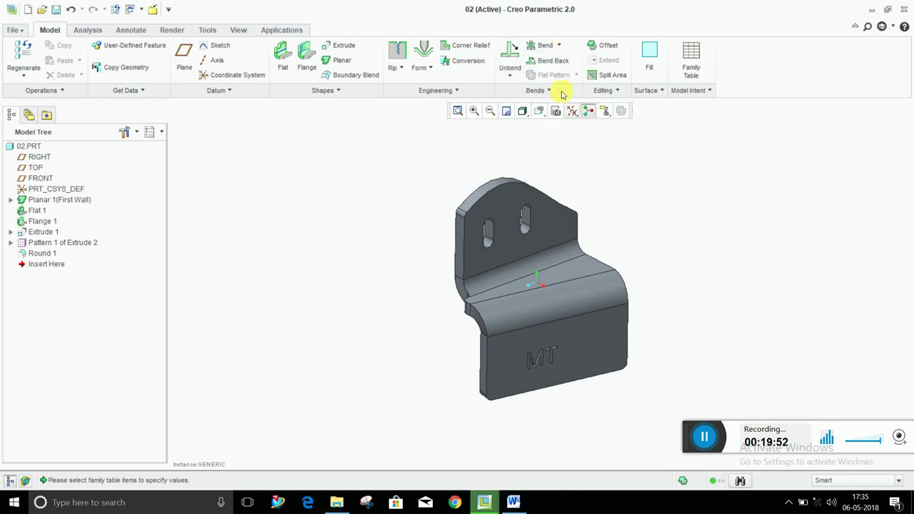
click(428, 71)
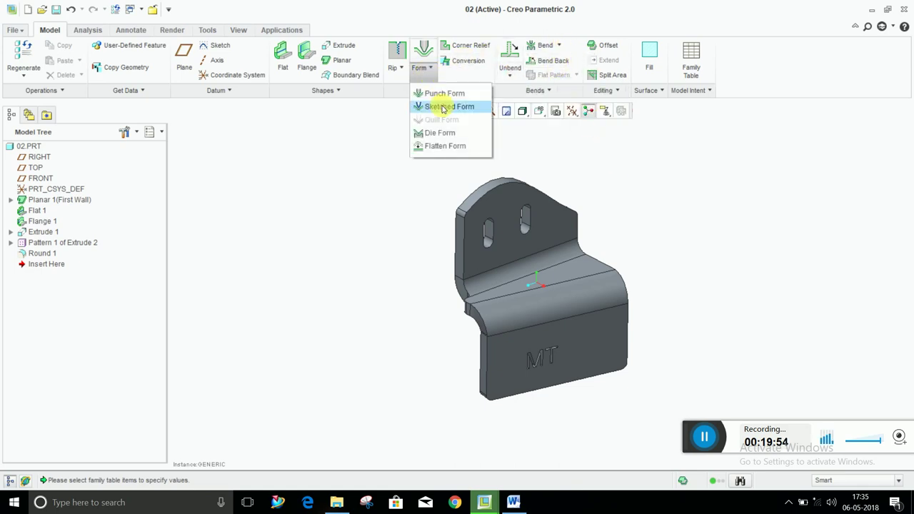
click(659, 282)
middle_drag(537, 278, 526, 271)
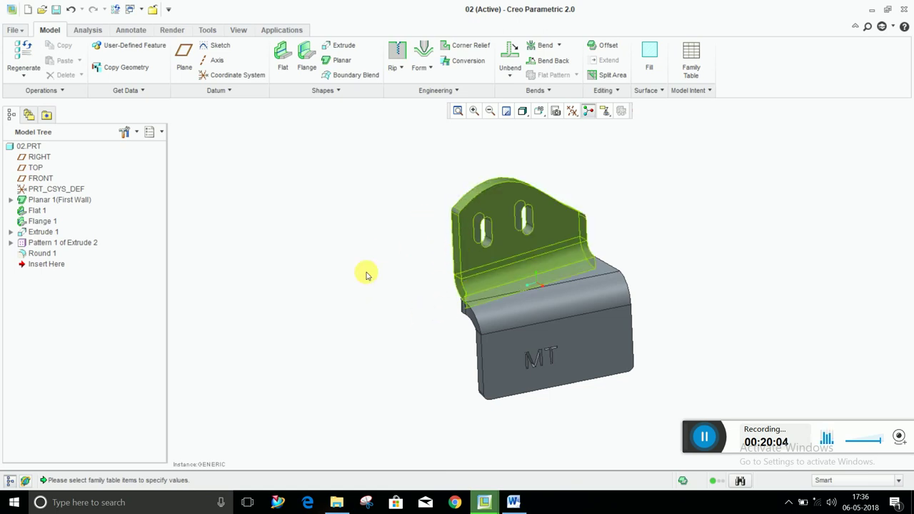
Save the 02_FLAT part, overwriting the existing file despite the regeneration warning.
click(142, 10)
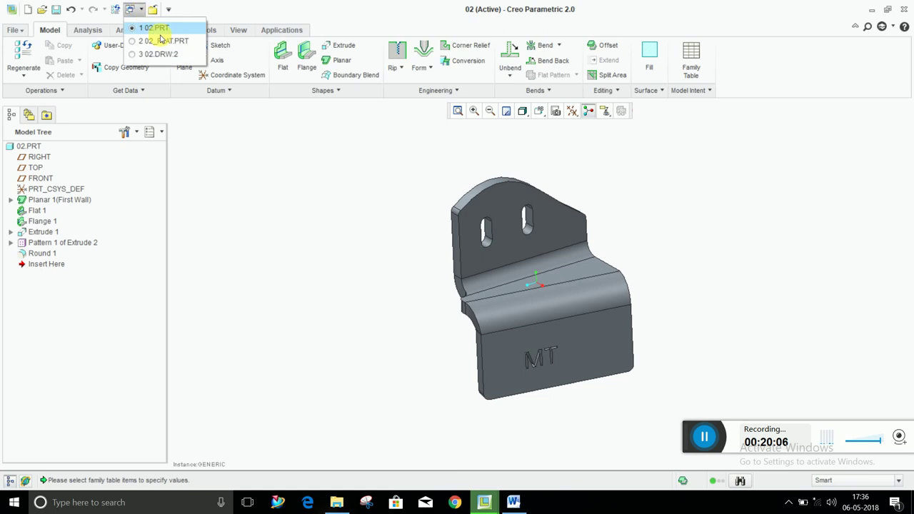
click(159, 39)
middle_drag(514, 300, 537, 296)
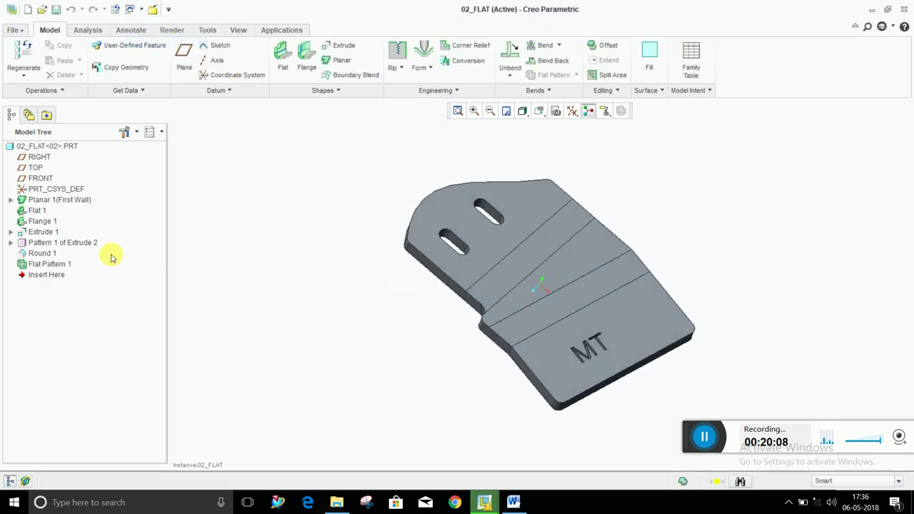
click(57, 12)
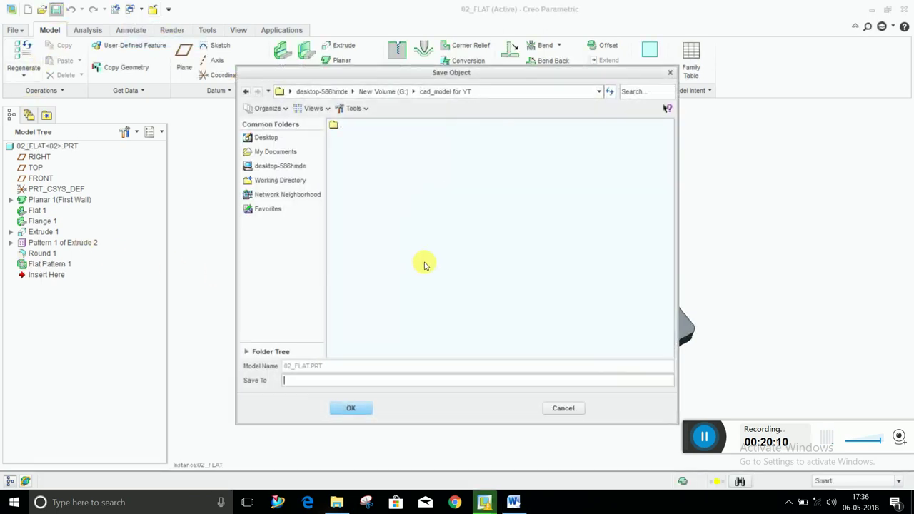
click(349, 410)
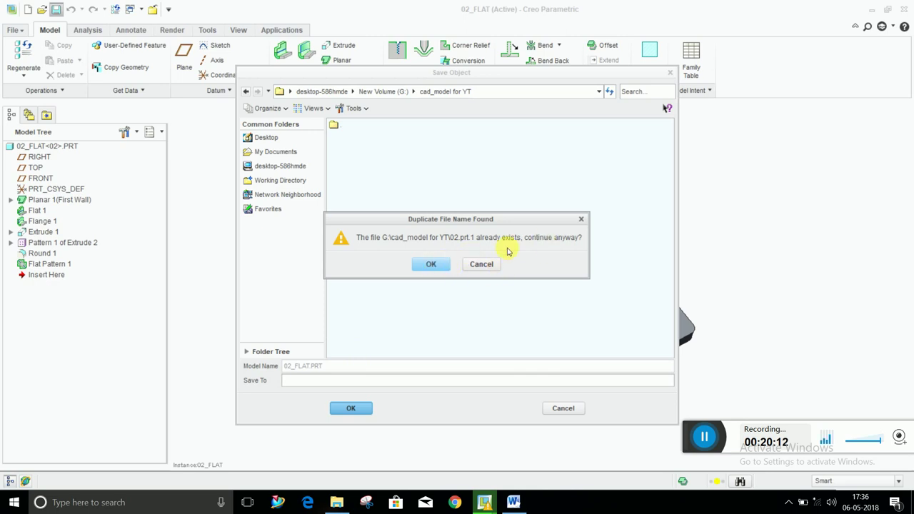
click(433, 265)
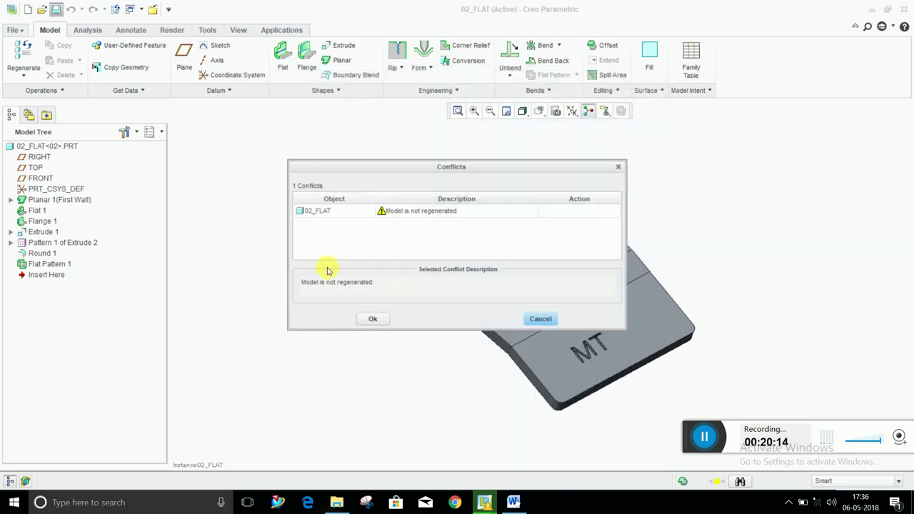
click(372, 320)
Switch back to the 02 drawing and show Sheet 1.
click(138, 11)
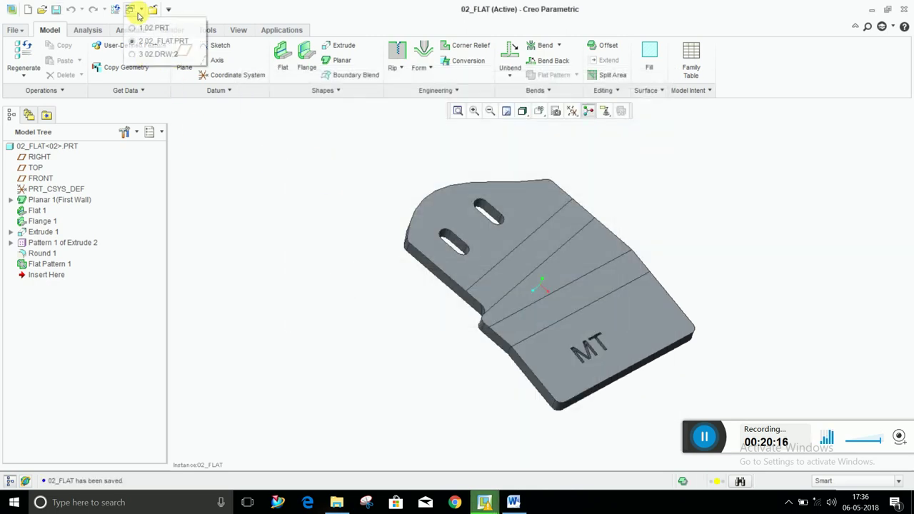
click(159, 54)
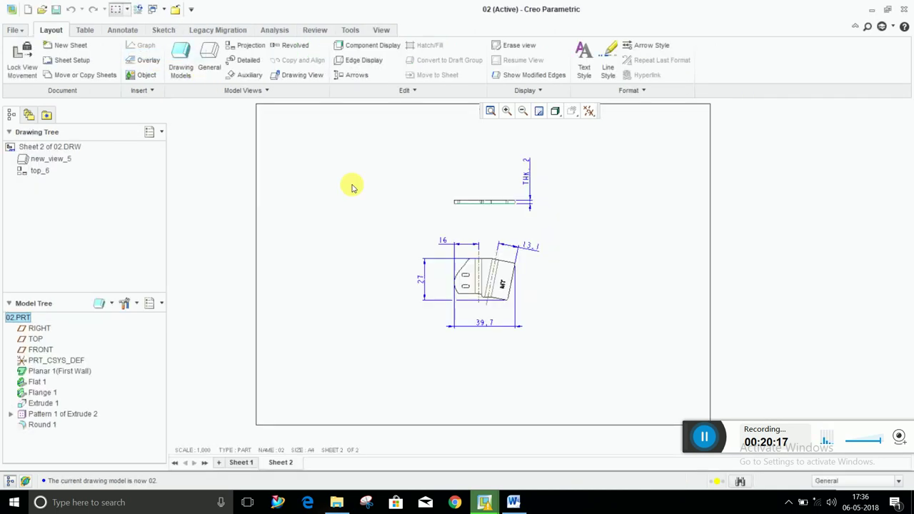
click(240, 464)
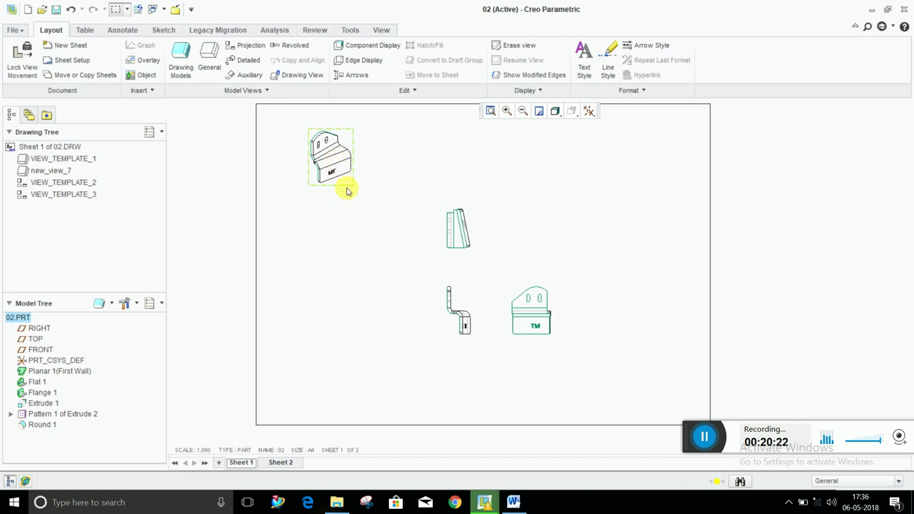
On Sheet 2, add the 02_flat<02>.prt instance as a drawing model via Add Model.
click(283, 462)
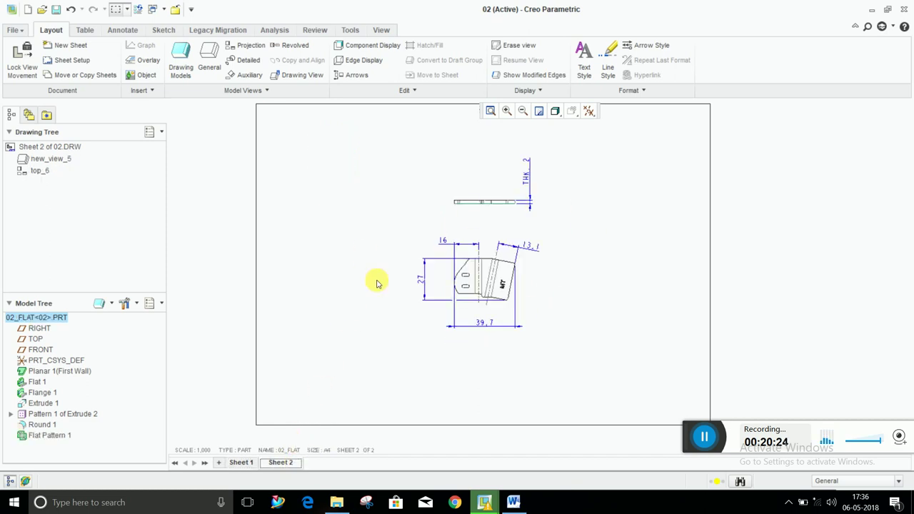
click(181, 64)
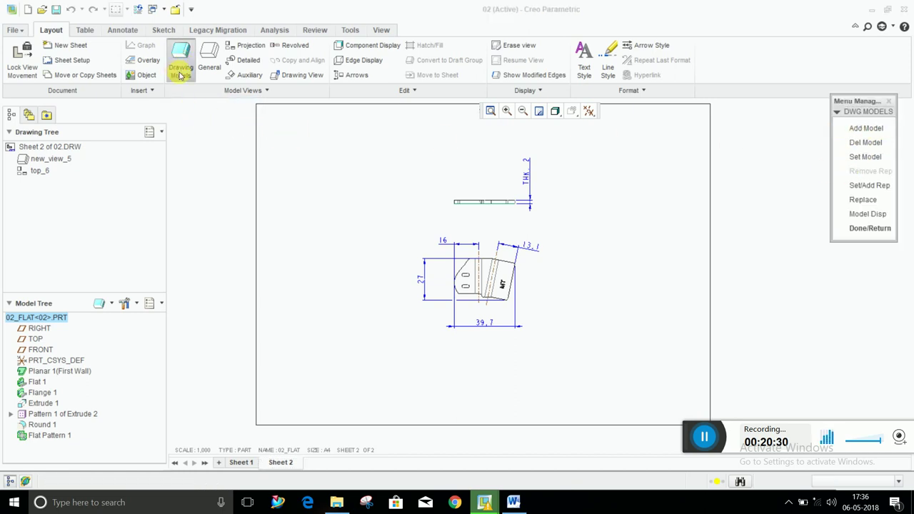
click(867, 129)
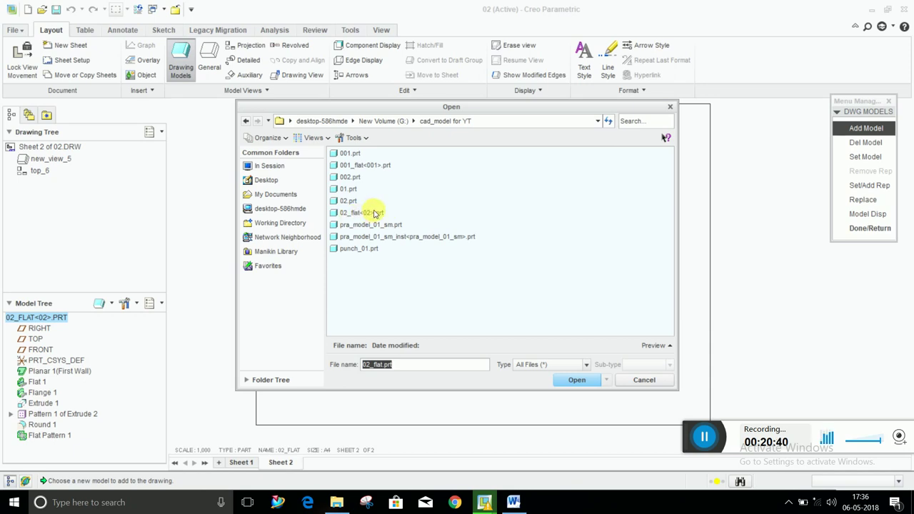
click(374, 213)
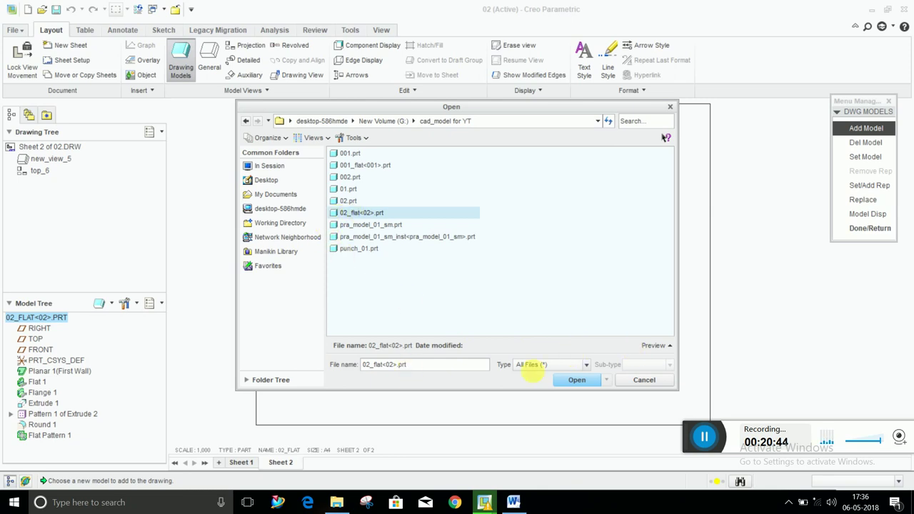
click(666, 385)
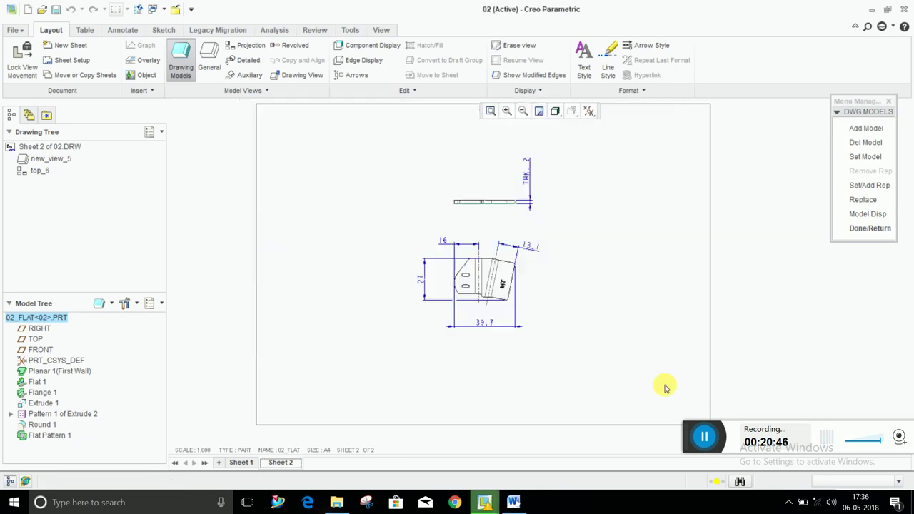
click(874, 229)
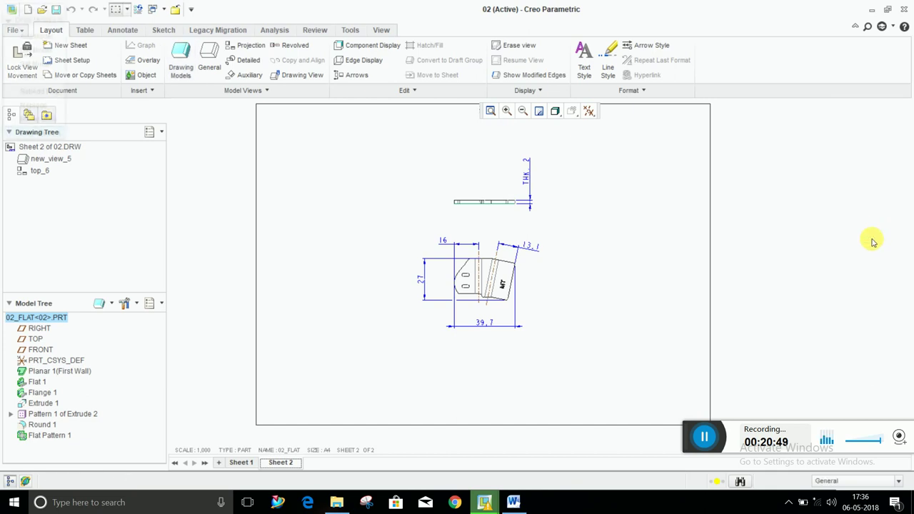
click(284, 451)
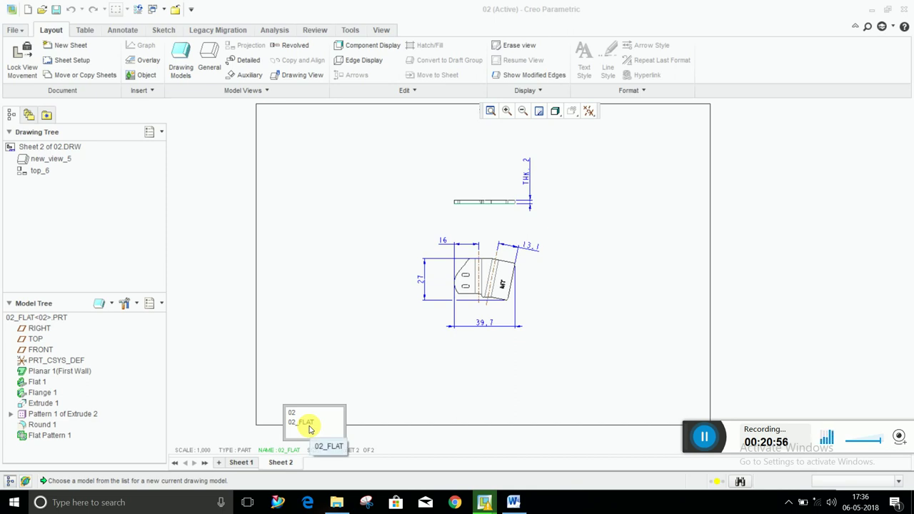
Cancel a trial general view and make 02 the current drawing model.
click(211, 67)
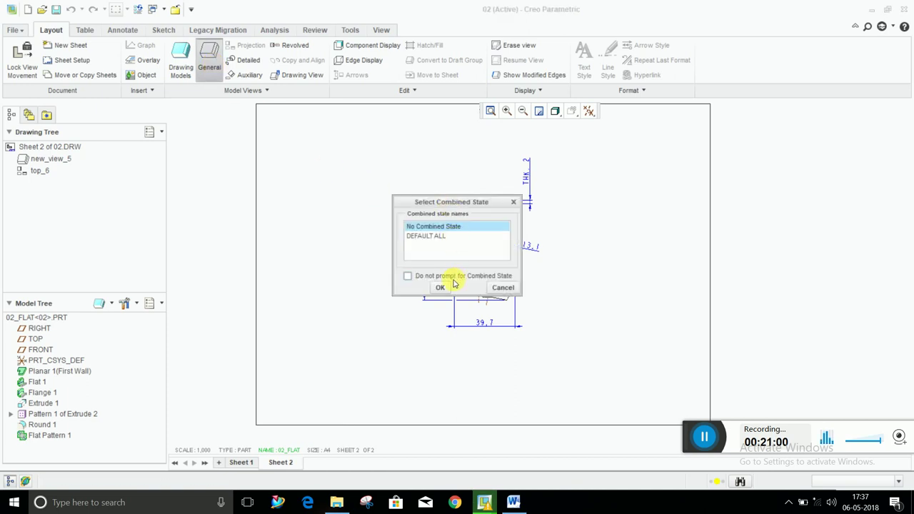
click(439, 288)
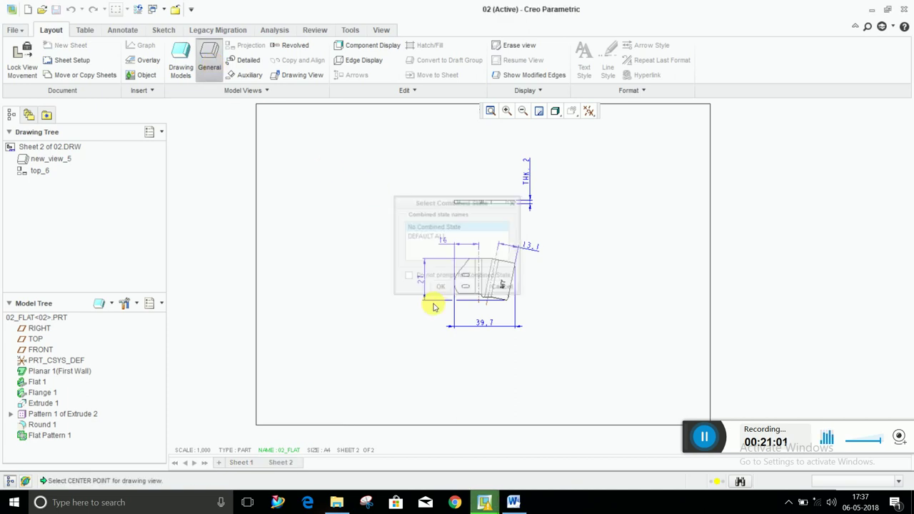
click(325, 190)
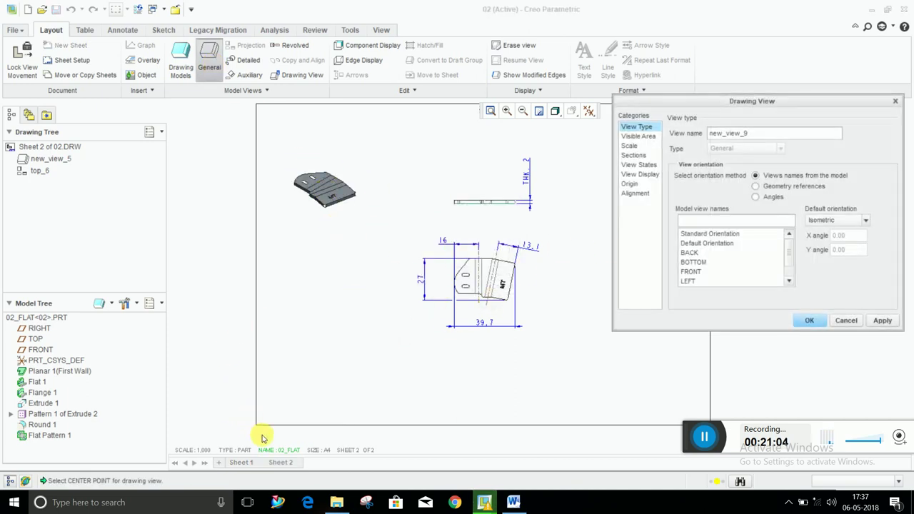
click(850, 321)
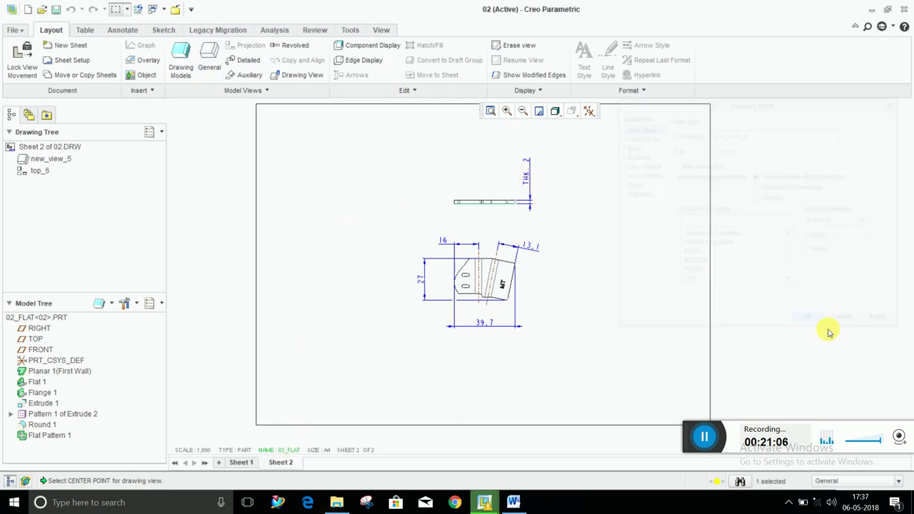
click(293, 453)
click(299, 410)
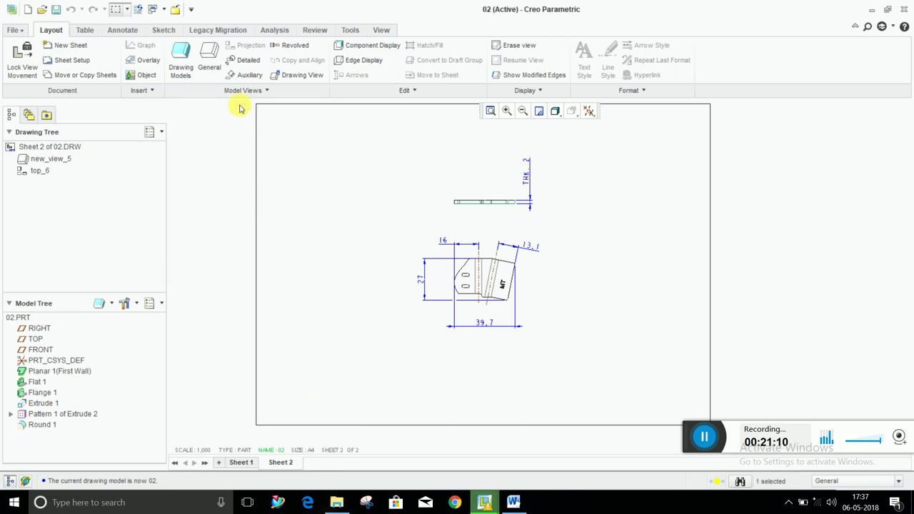
Place a BOTTOM-oriented general view of part 02 left of the flat views.
click(210, 60)
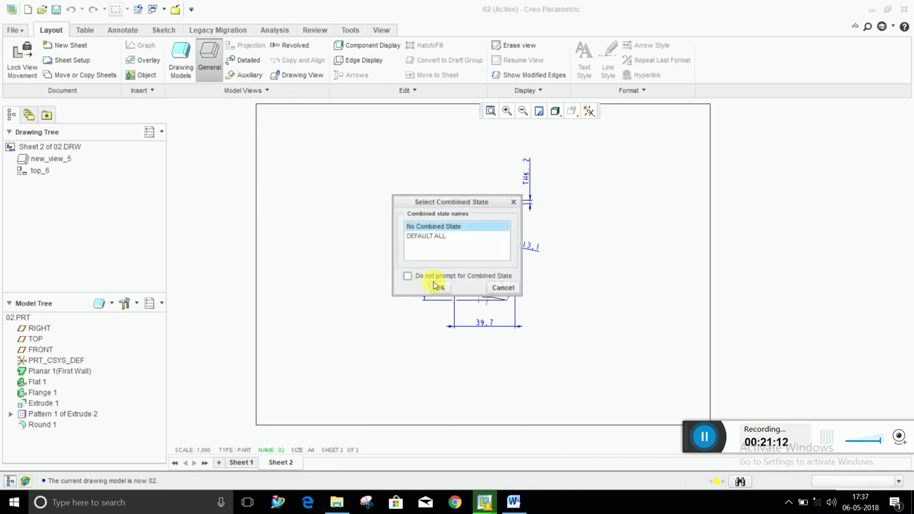
click(440, 289)
click(372, 194)
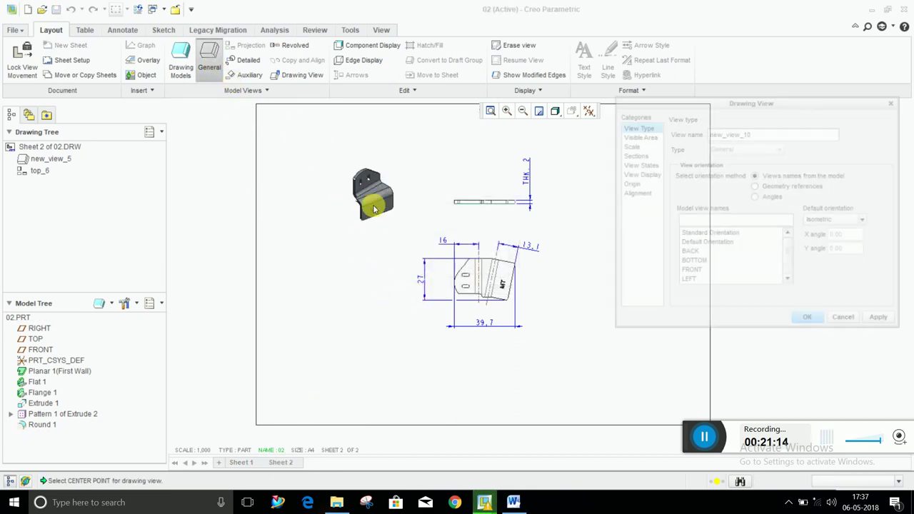
click(705, 264)
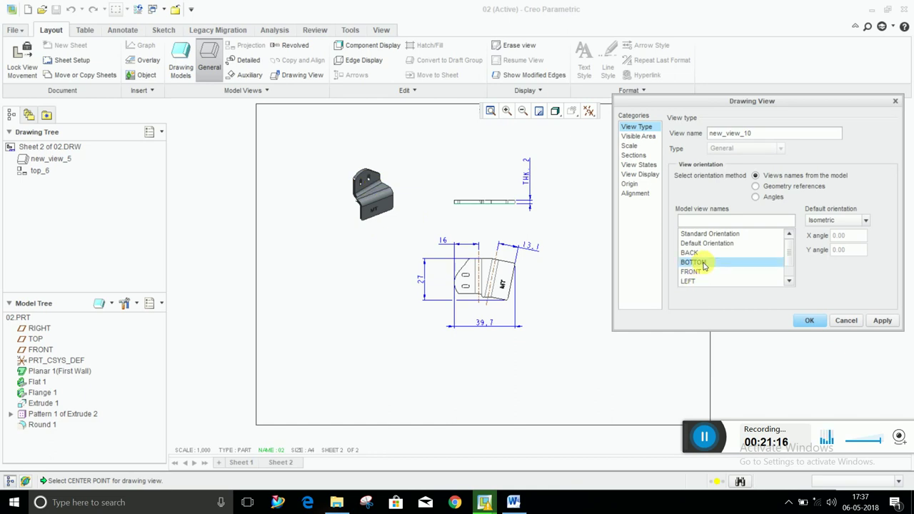
click(640, 174)
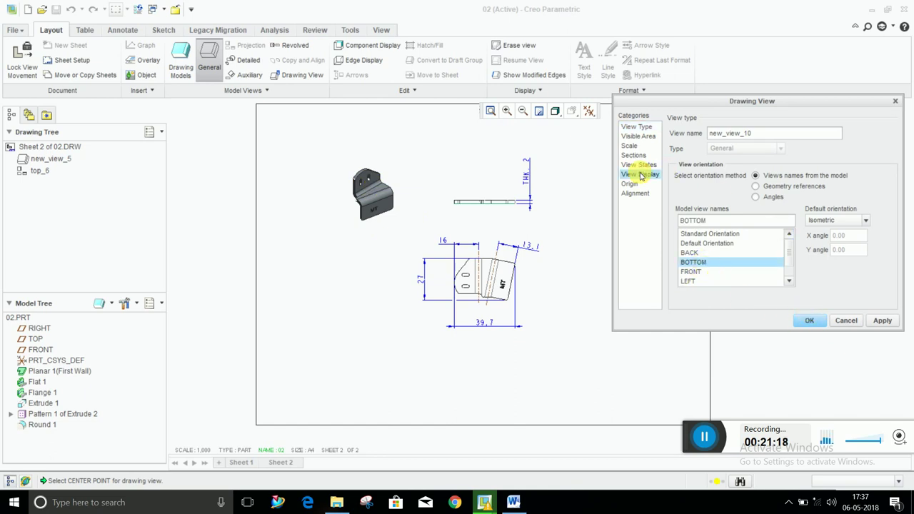
click(489, 265)
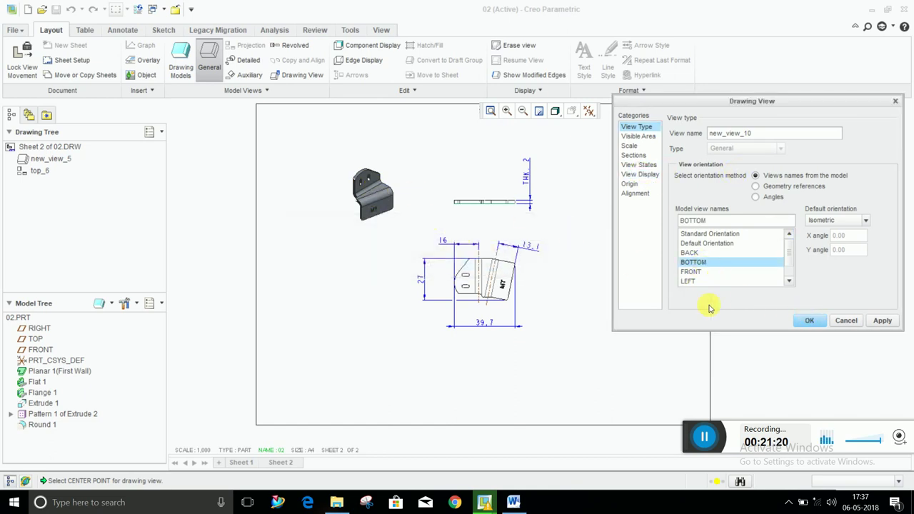
click(811, 322)
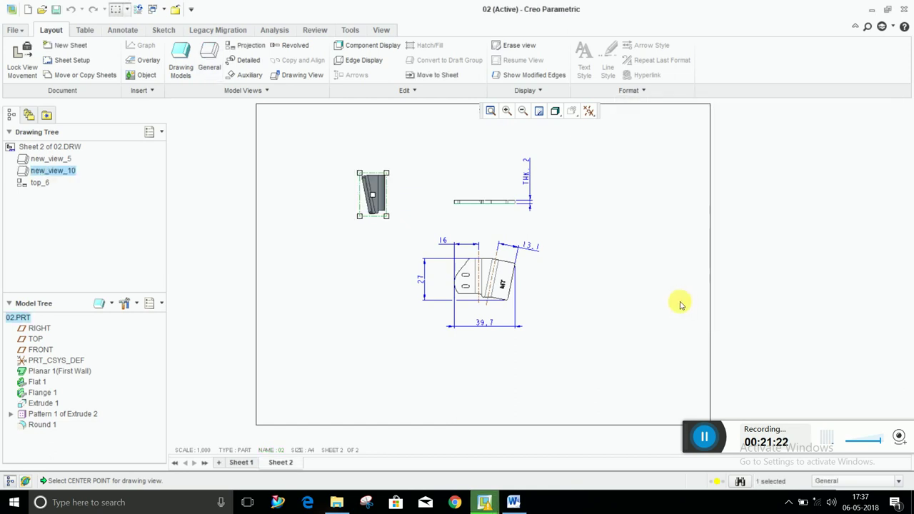
Delete view new_view_10 from Sheet 2.
click(360, 211)
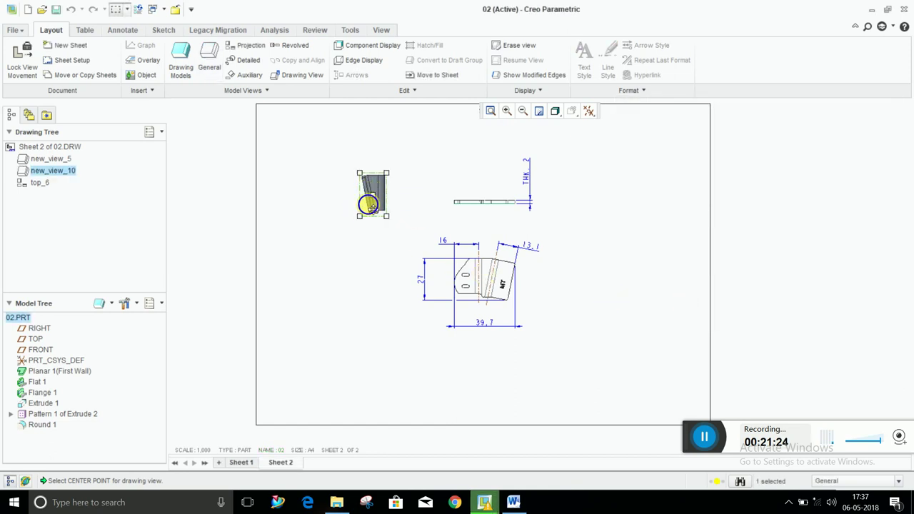
right_click(368, 205)
click(398, 254)
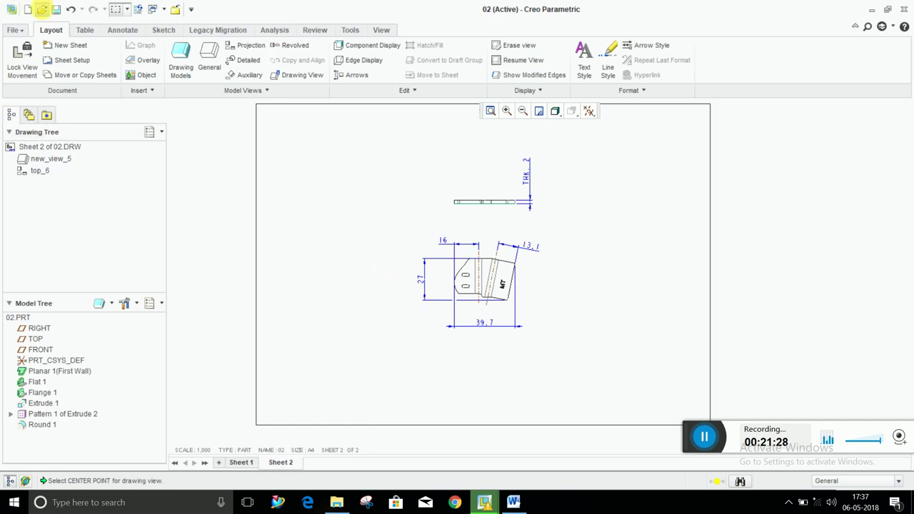
Open part 002.prt from the file browser and maximize its window.
click(41, 9)
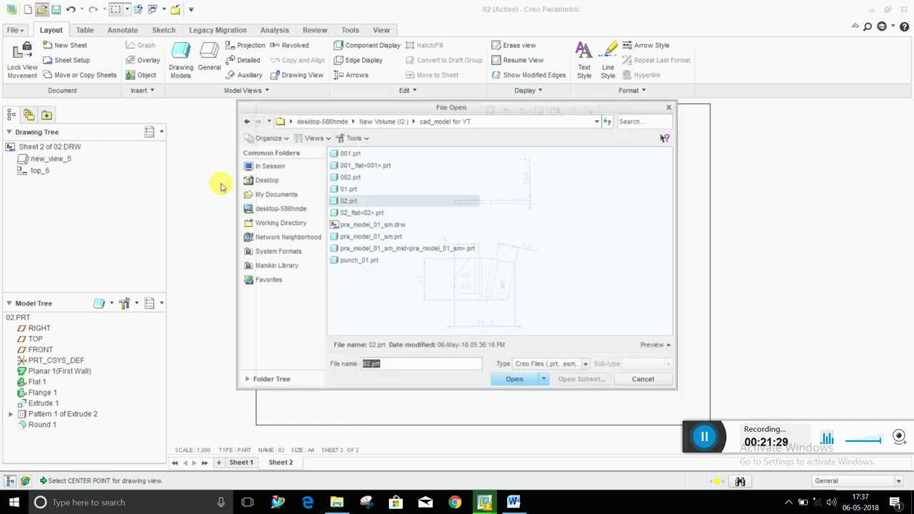
click(350, 177)
click(659, 346)
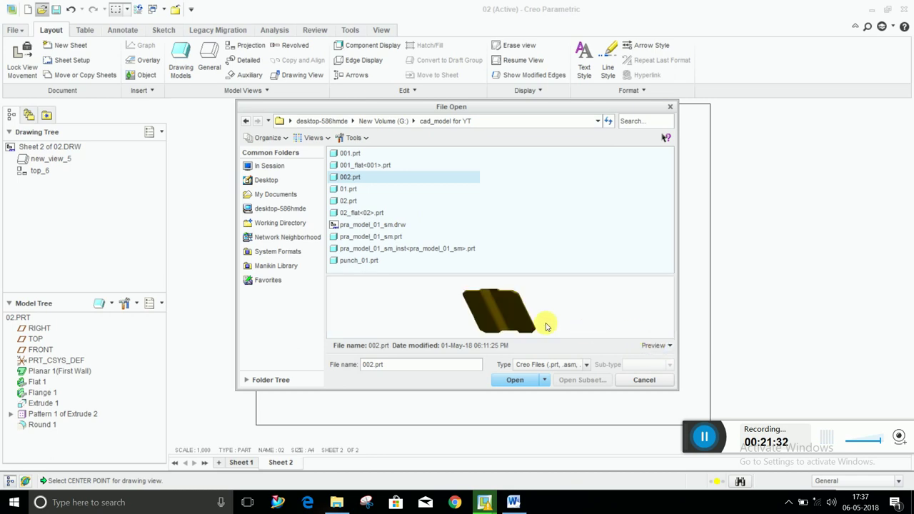
click(521, 383)
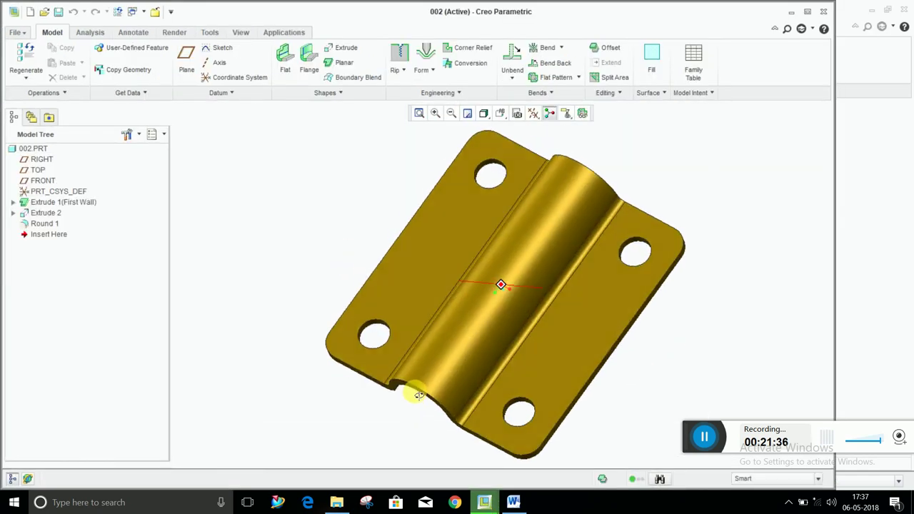
mouse_move(460, 363)
middle_down()
mouse_move(501, 254)
mouse_move(564, 280)
mouse_move(565, 251)
middle_up()
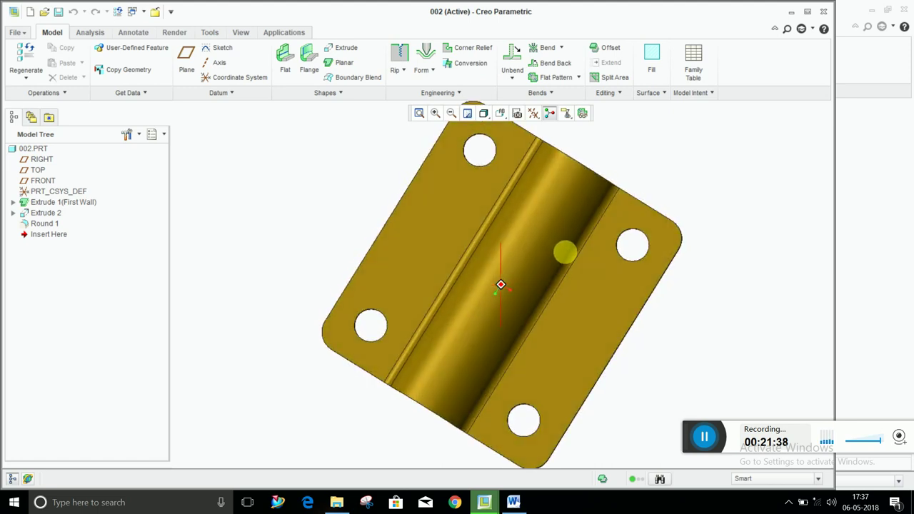
click(807, 11)
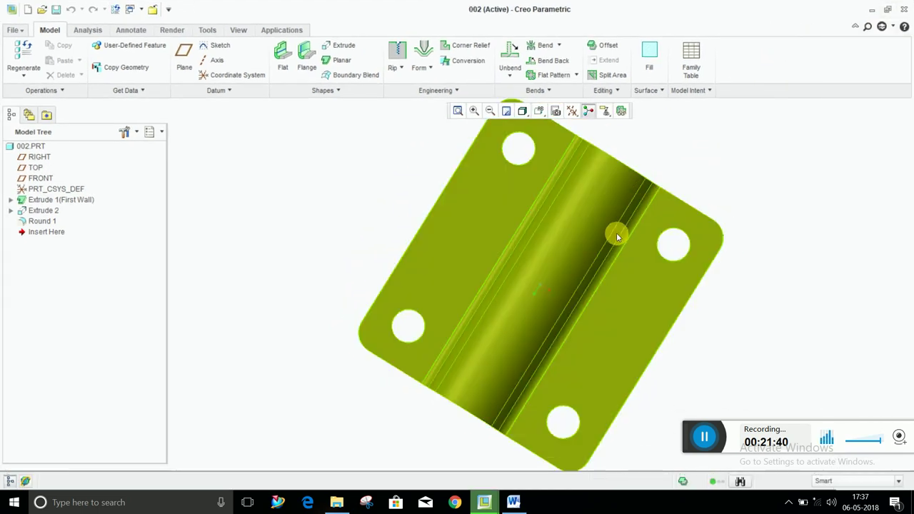
middle_drag(616, 233, 613, 230)
Roll the model back before Extrude 2, inspect Extrude 1, then roll forward past Round 1.
drag(56, 235, 51, 206)
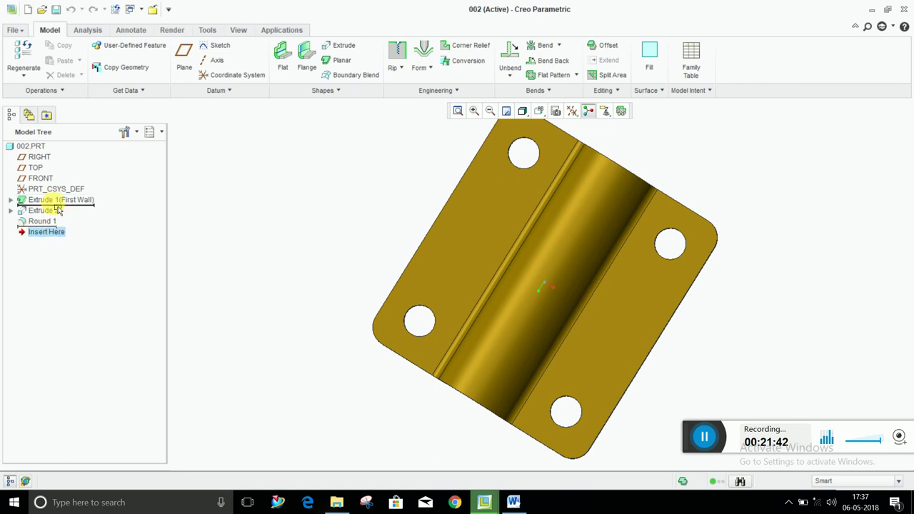
mouse_move(462, 300)
middle_down()
mouse_move(483, 236)
mouse_move(480, 218)
middle_up()
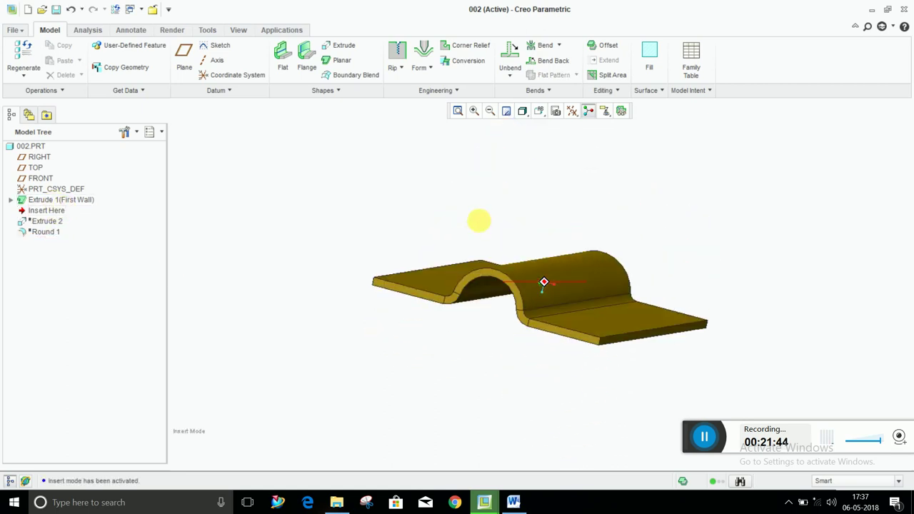
click(75, 202)
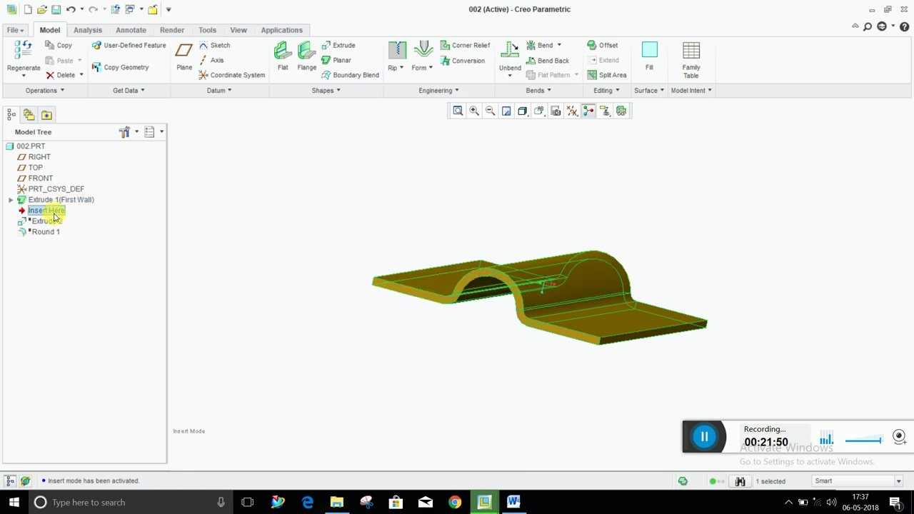
drag(56, 210, 54, 230)
mouse_move(384, 300)
middle_down()
mouse_move(389, 336)
mouse_move(379, 327)
middle_up()
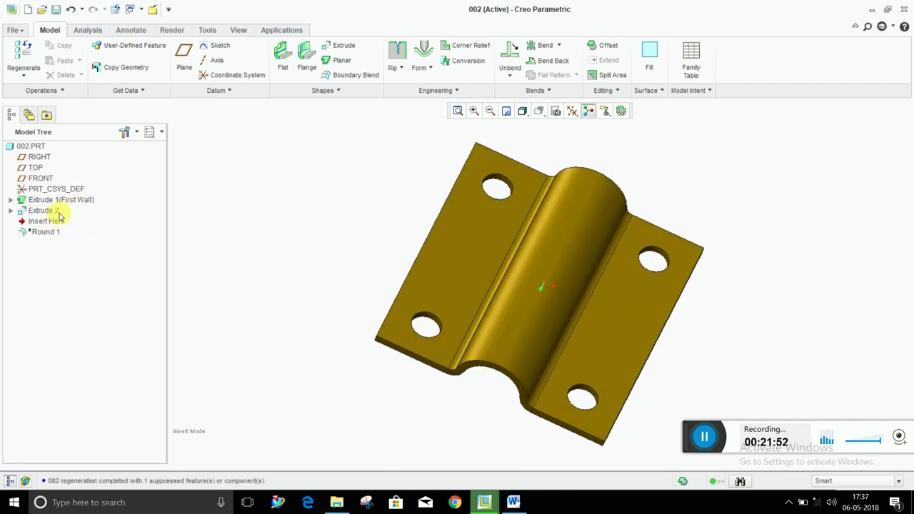
drag(46, 223, 52, 235)
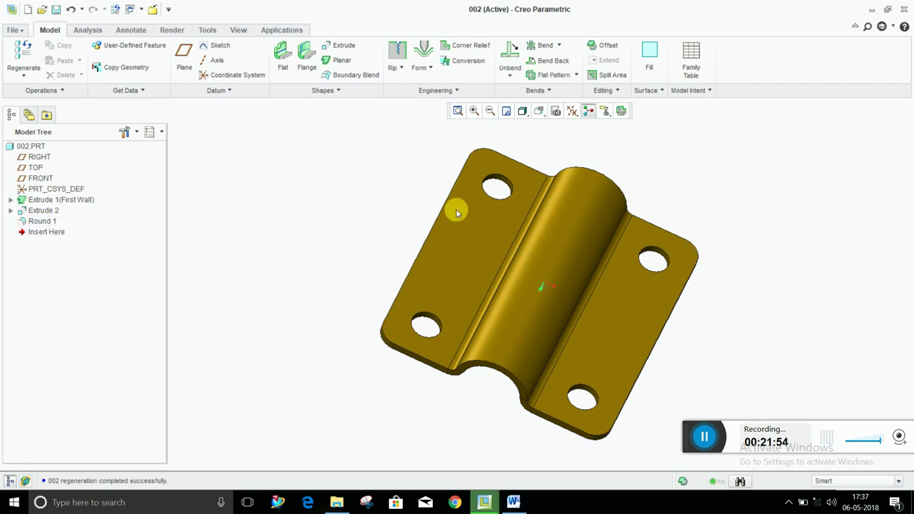
Look at part 002's family table through Model Properties, then close the dialogs.
click(577, 75)
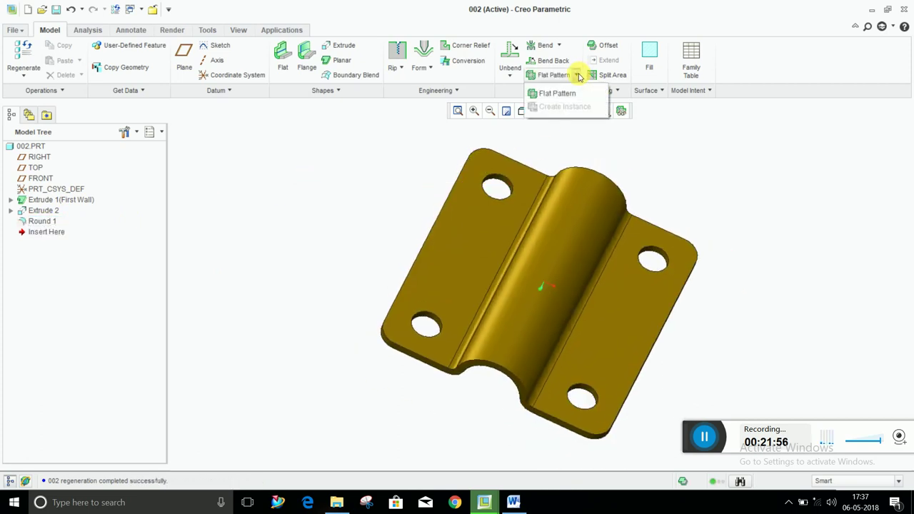
click(15, 32)
mouse_move(28, 210)
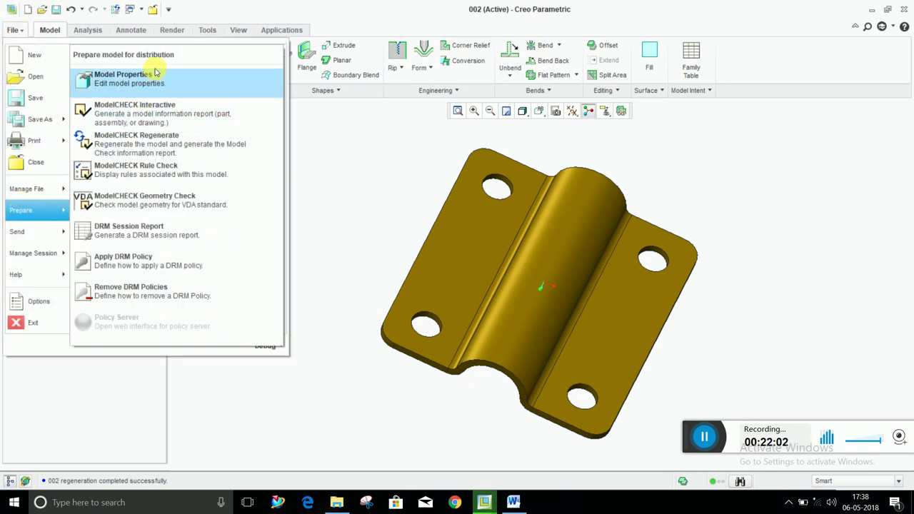
click(149, 77)
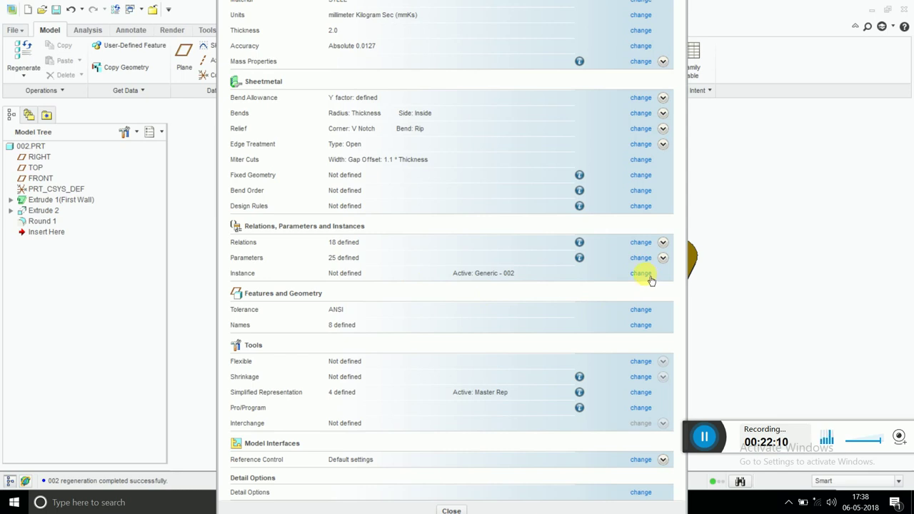
click(643, 274)
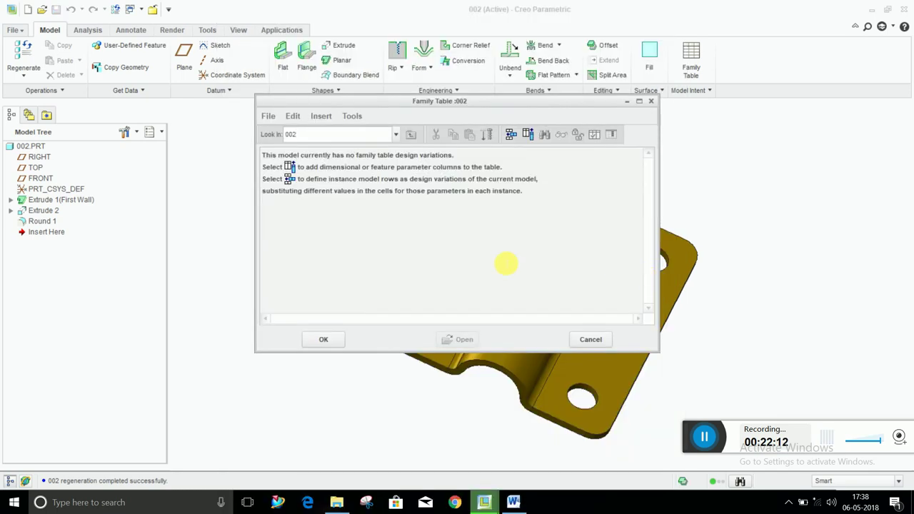
click(323, 341)
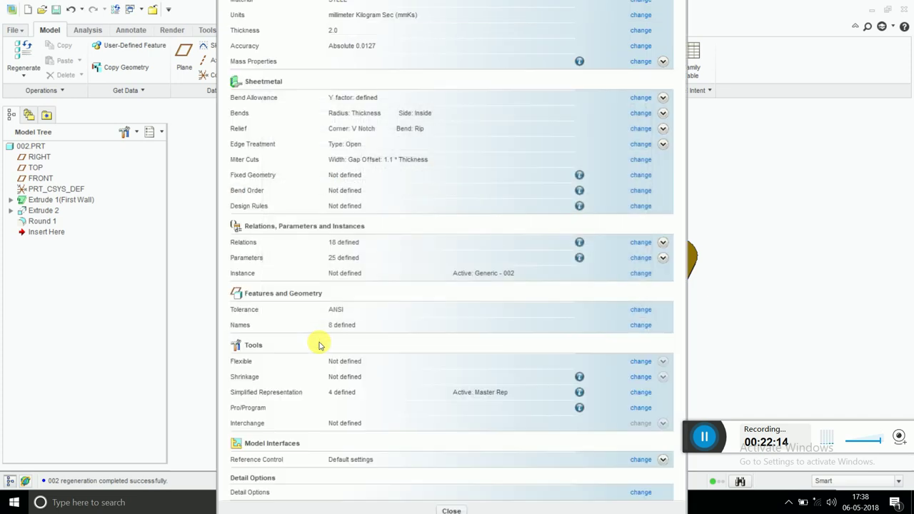
click(720, 436)
click(335, 435)
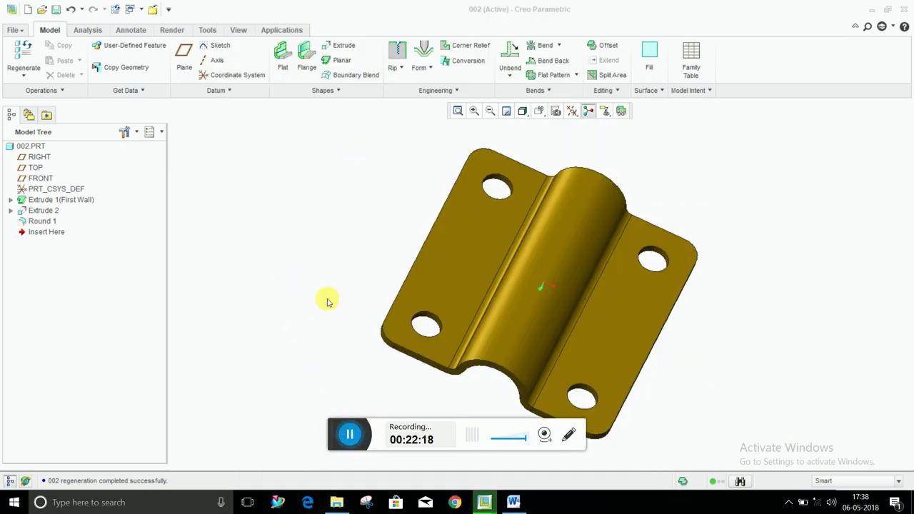
drag(335, 433, 743, 437)
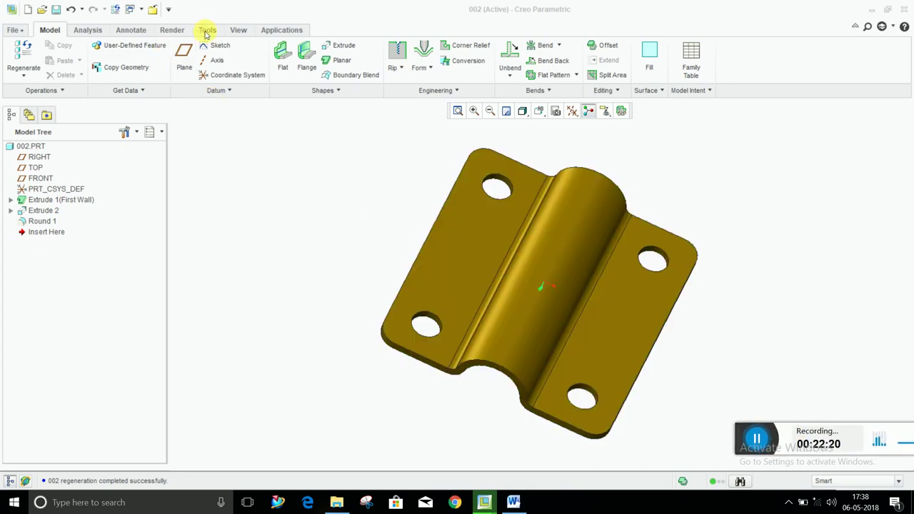
Add a family-table instance row named 002_INST to part 002.
click(209, 30)
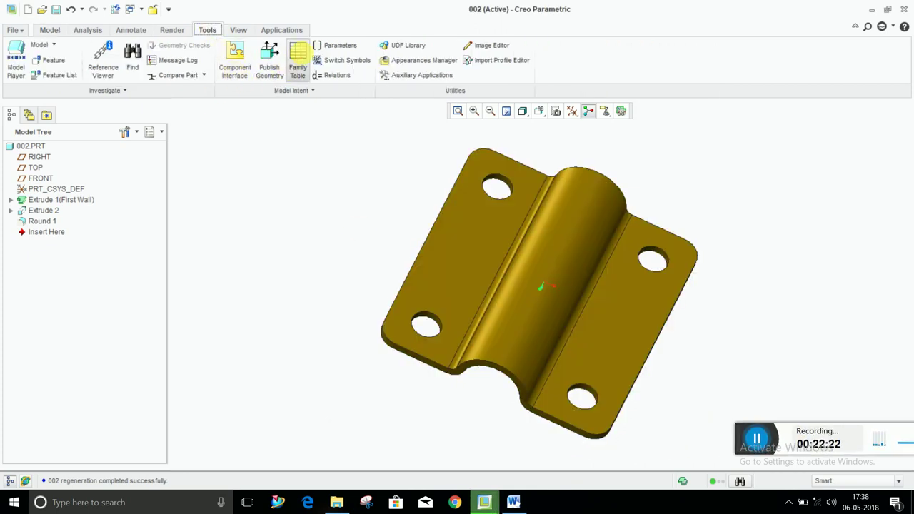
click(297, 61)
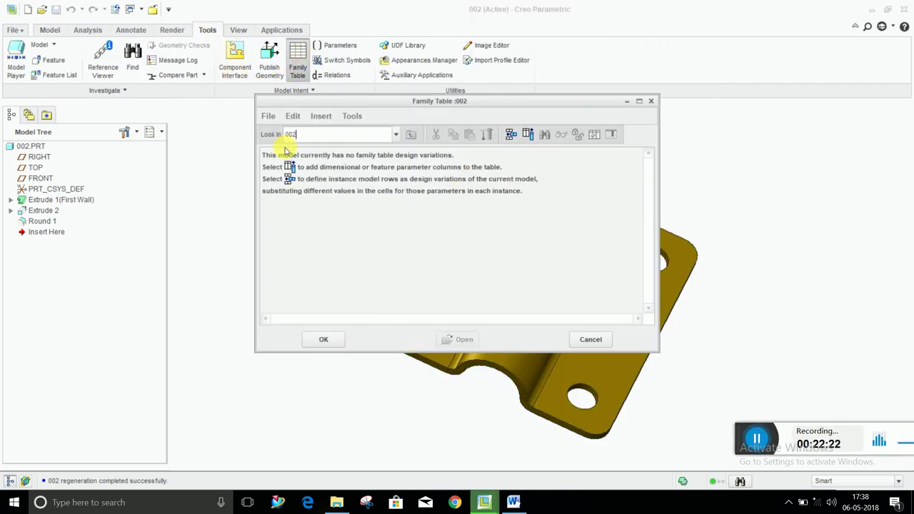
click(510, 137)
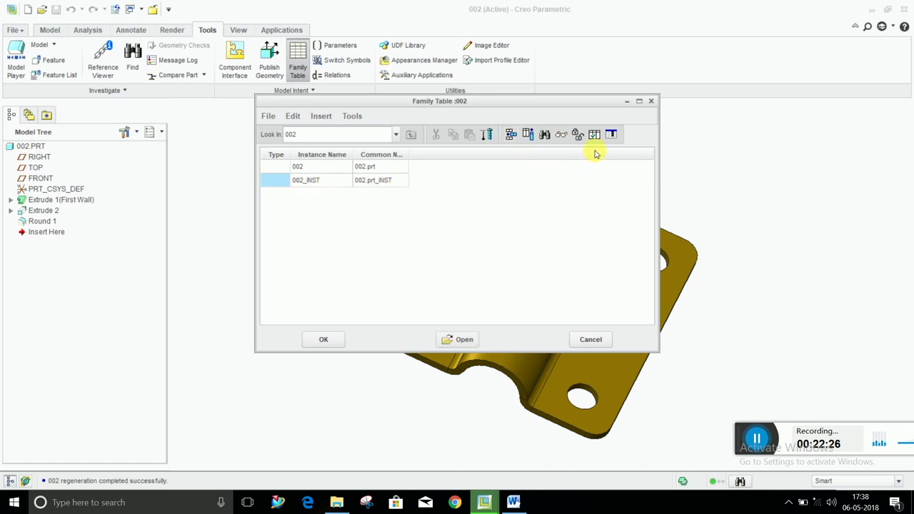
double_click(316, 181)
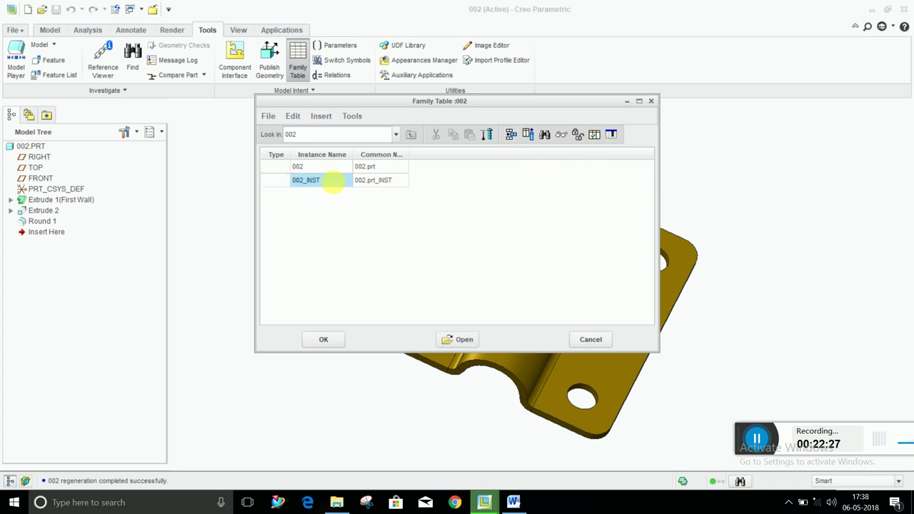
Verify the 002_INST instance and open it in its own window.
click(602, 134)
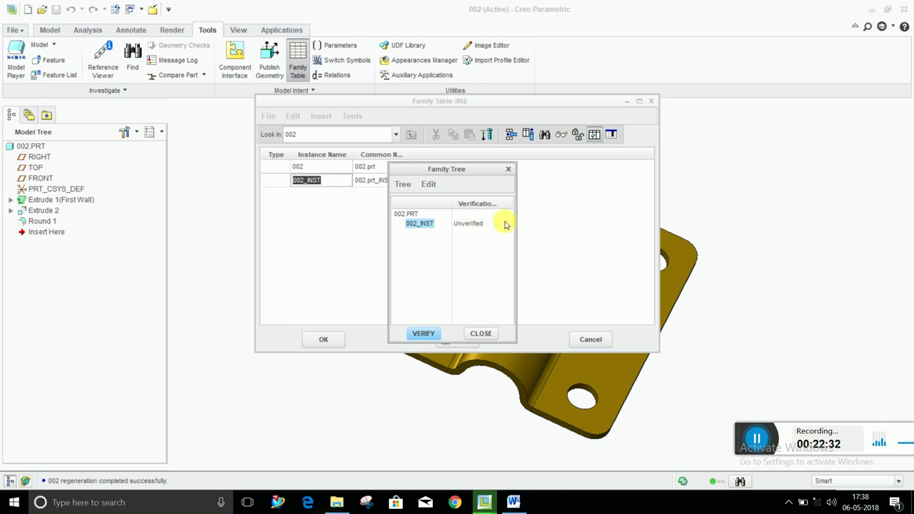
click(426, 334)
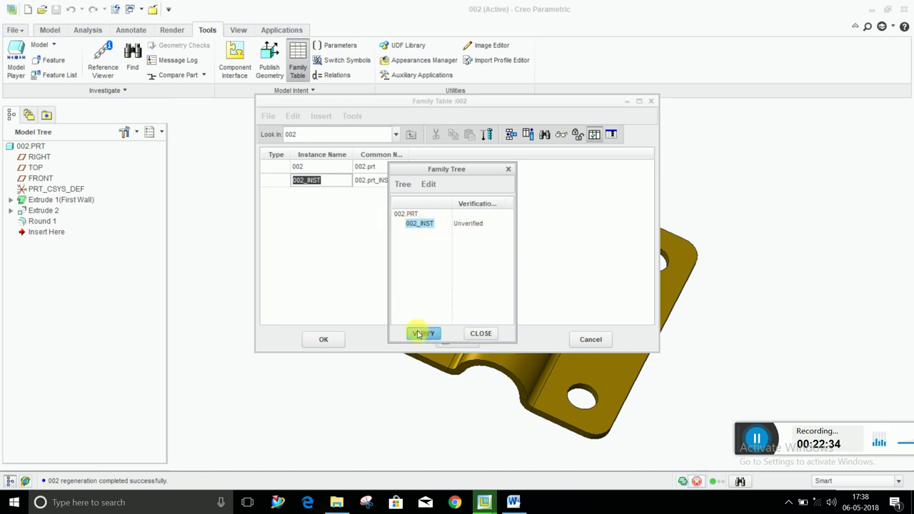
click(480, 334)
click(321, 179)
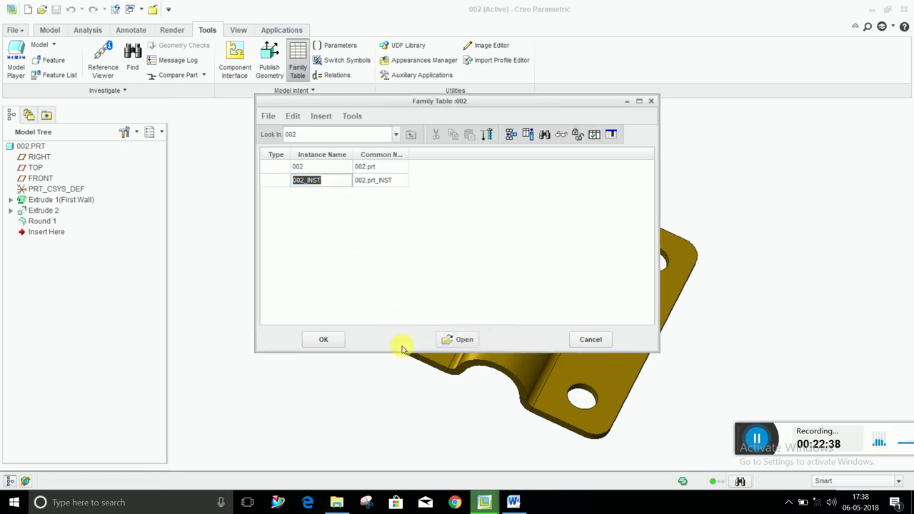
click(471, 339)
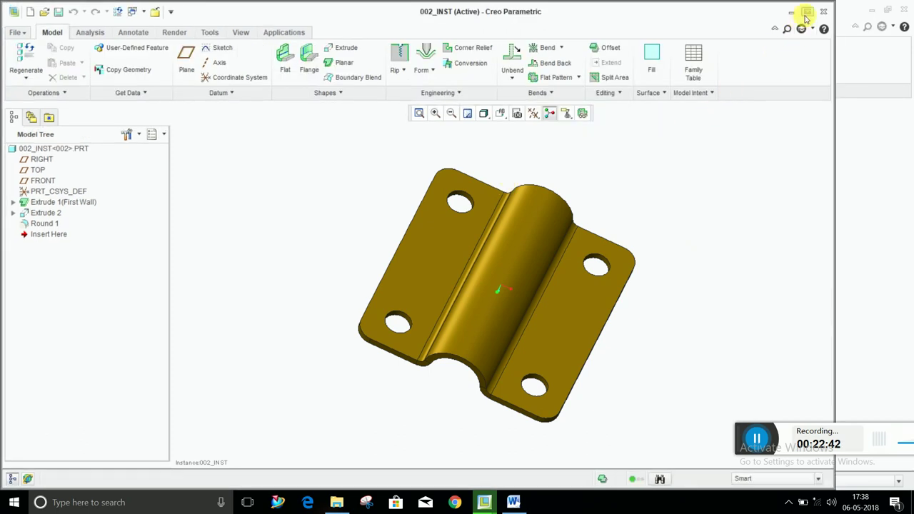
Maximize the 002_INST window and unbend the instance into a flat plate.
click(807, 11)
click(510, 57)
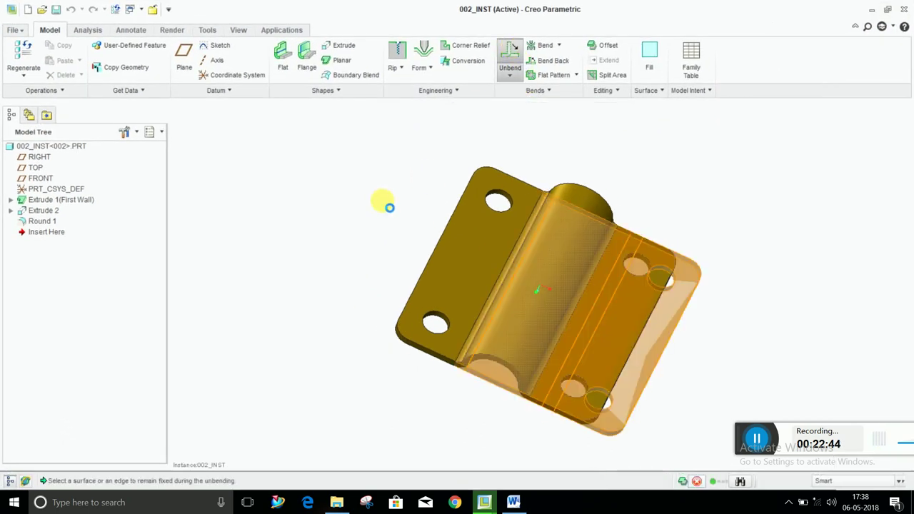
click(443, 61)
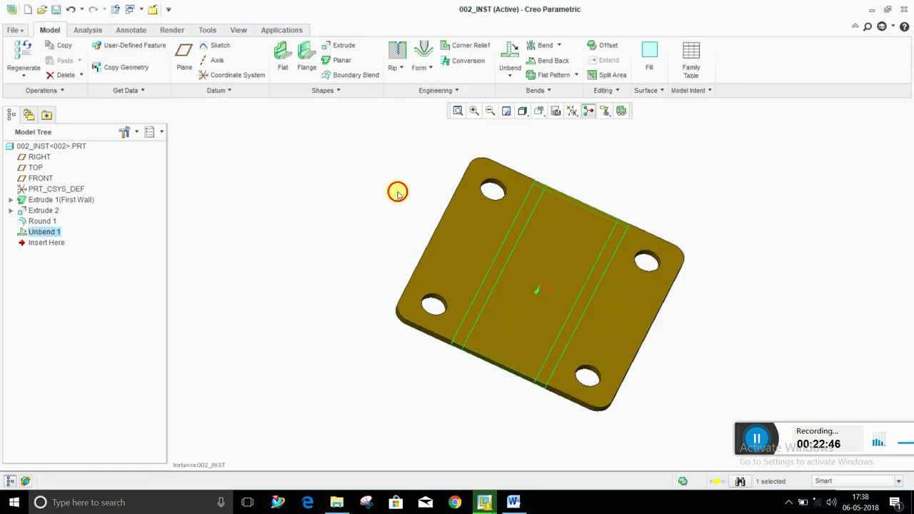
mouse_move(398, 190)
middle_down()
mouse_move(403, 267)
mouse_move(410, 258)
mouse_move(392, 296)
mouse_move(384, 289)
middle_up()
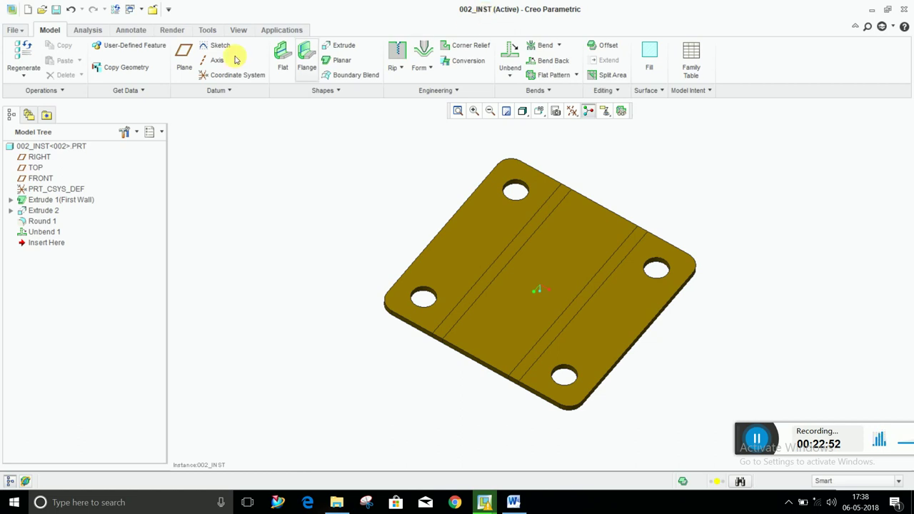
Switch between the bent 002 part and the flat 002_INST instance, orbiting each.
click(142, 9)
click(175, 69)
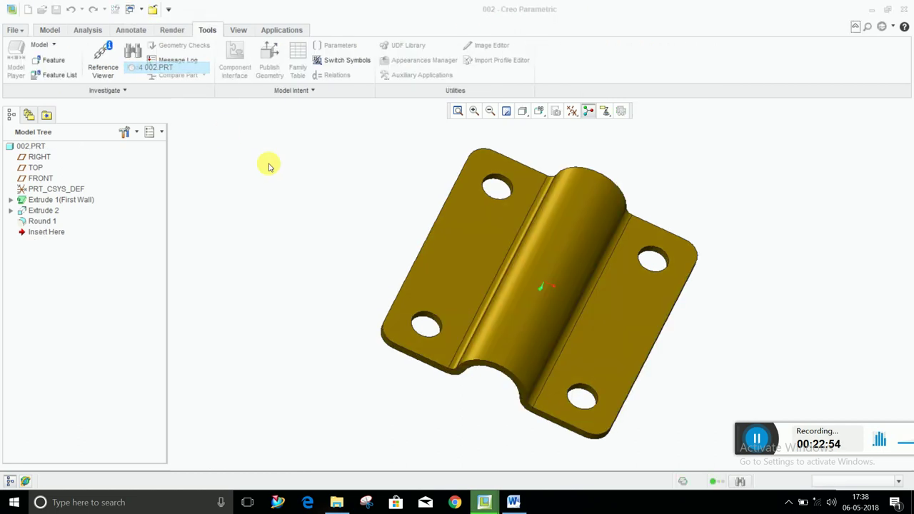
mouse_move(431, 226)
middle_down()
mouse_move(428, 212)
mouse_move(447, 226)
mouse_move(443, 243)
middle_up()
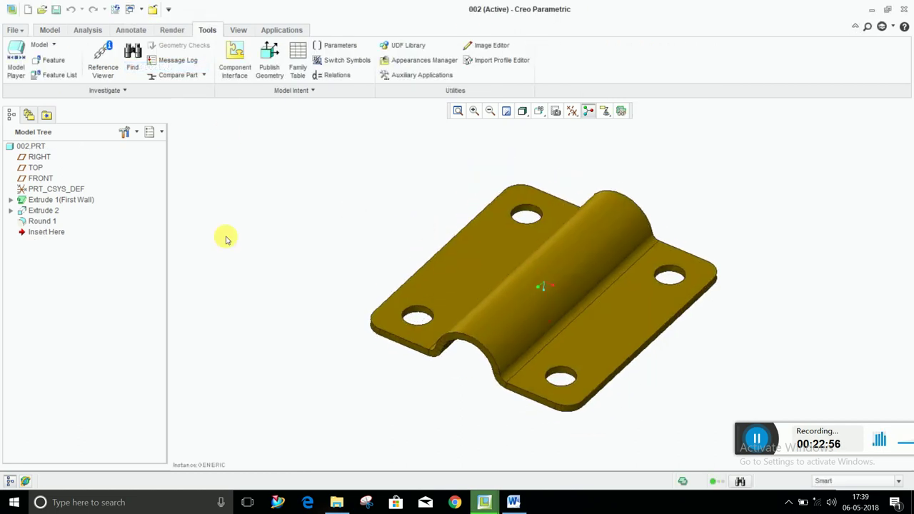
click(42, 221)
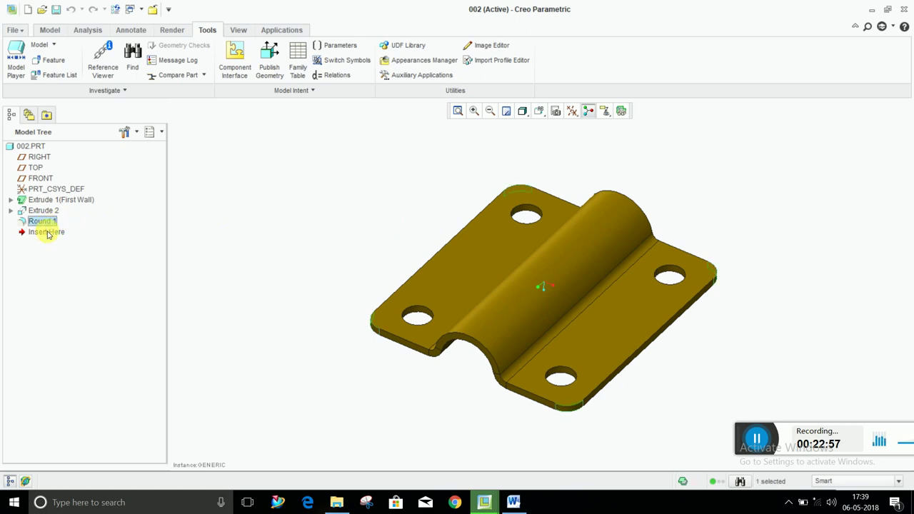
click(141, 9)
click(150, 79)
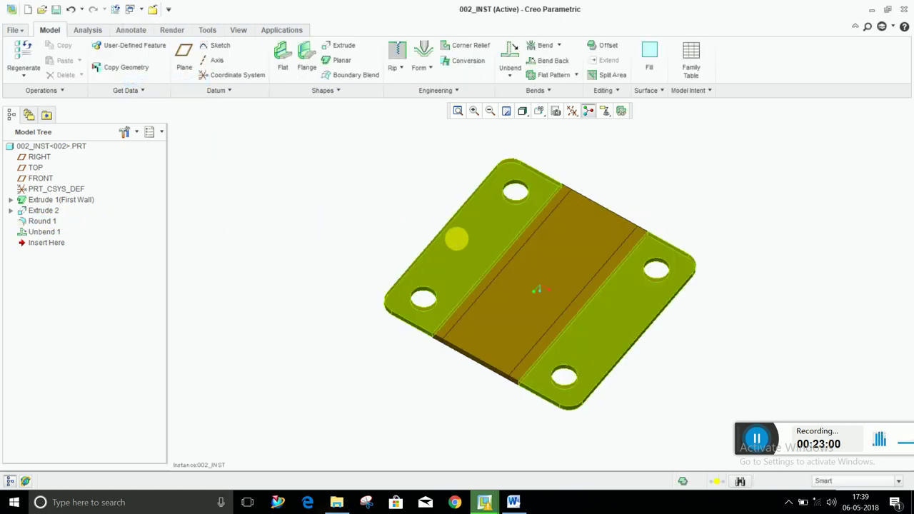
mouse_move(457, 239)
middle_down()
mouse_move(469, 228)
mouse_move(459, 222)
mouse_move(521, 264)
middle_up()
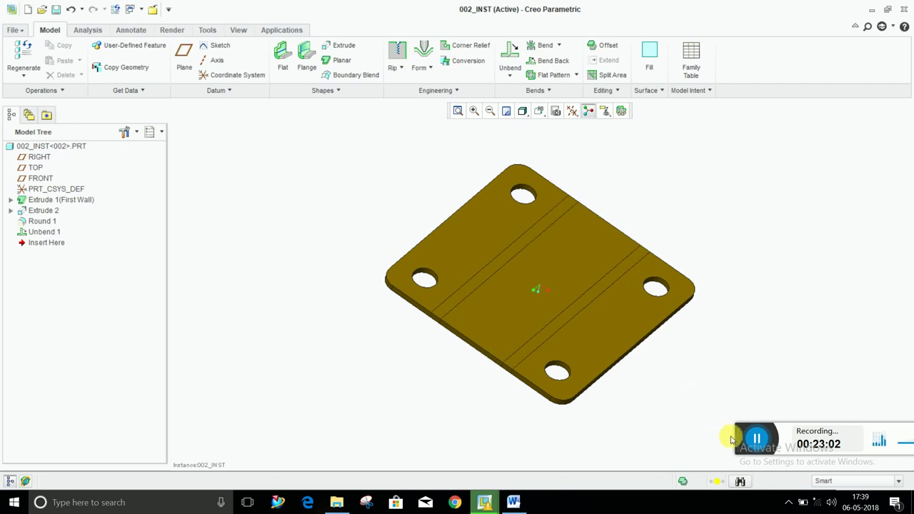
Bring up the File Open dialog to load another part.
click(638, 445)
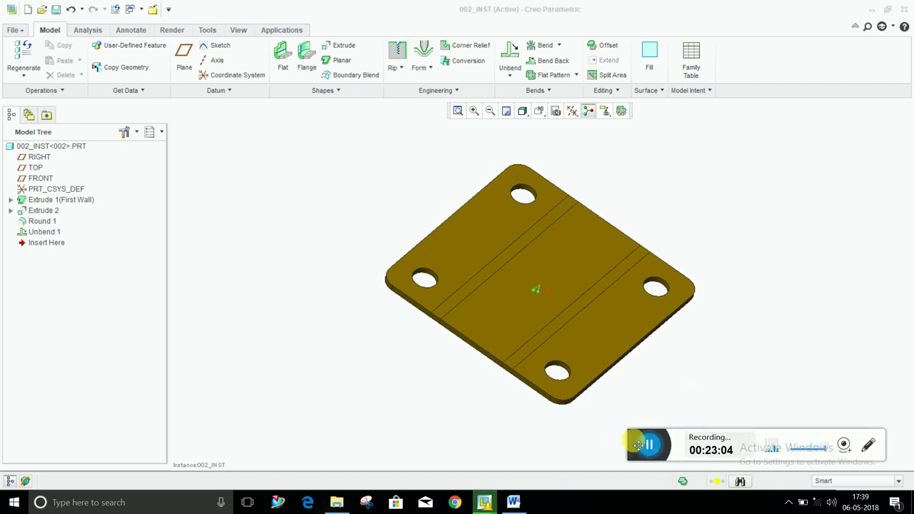
click(241, 193)
click(41, 11)
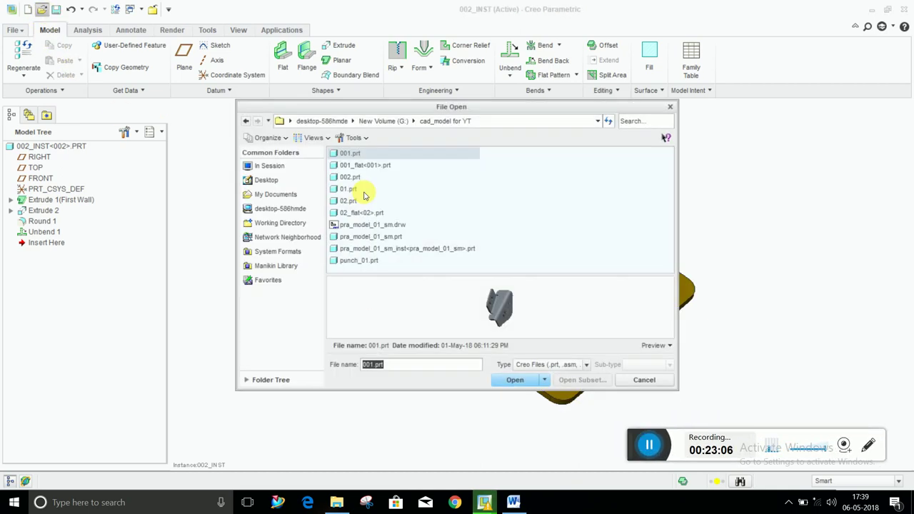
Open pra_model_01_sm_inst as the generic version and maximize the part window.
click(359, 239)
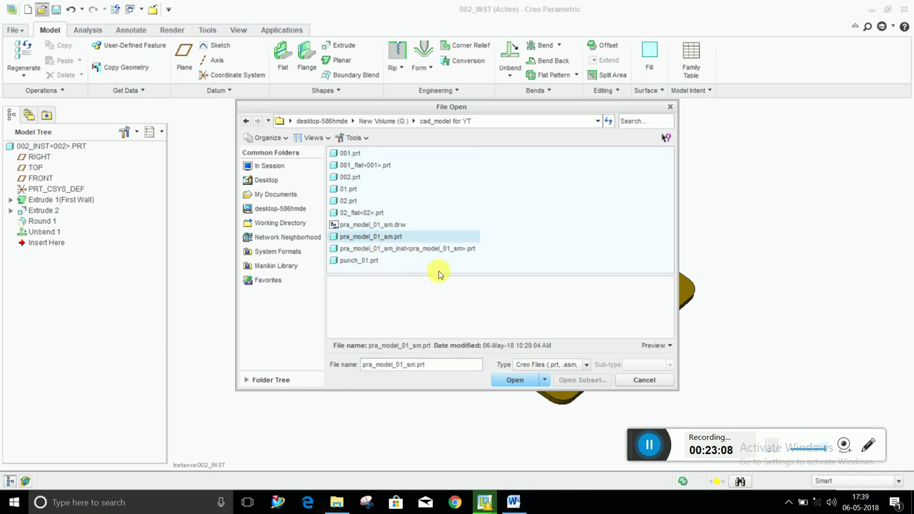
click(407, 249)
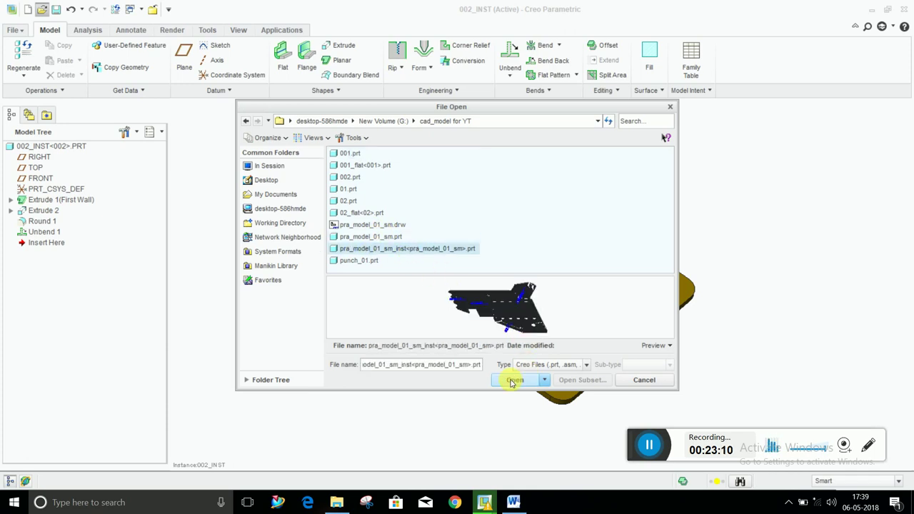
middle_drag(540, 326, 536, 310)
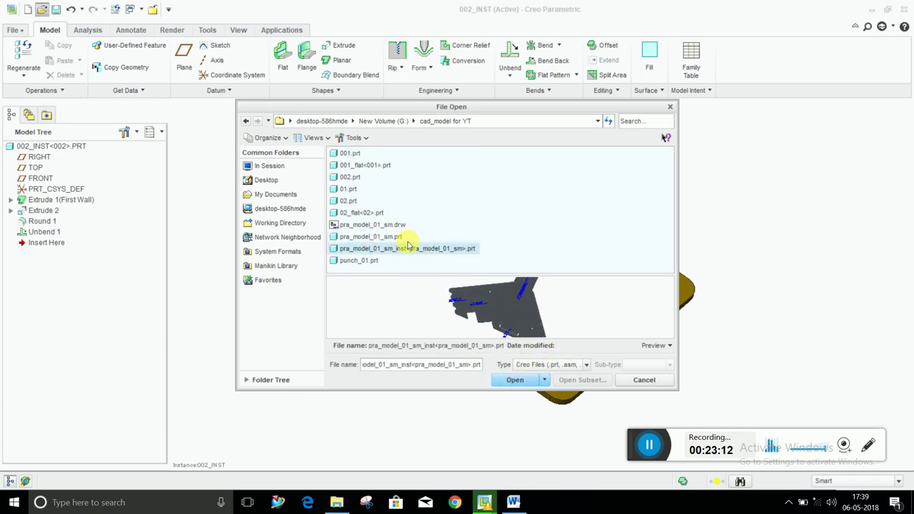
click(518, 381)
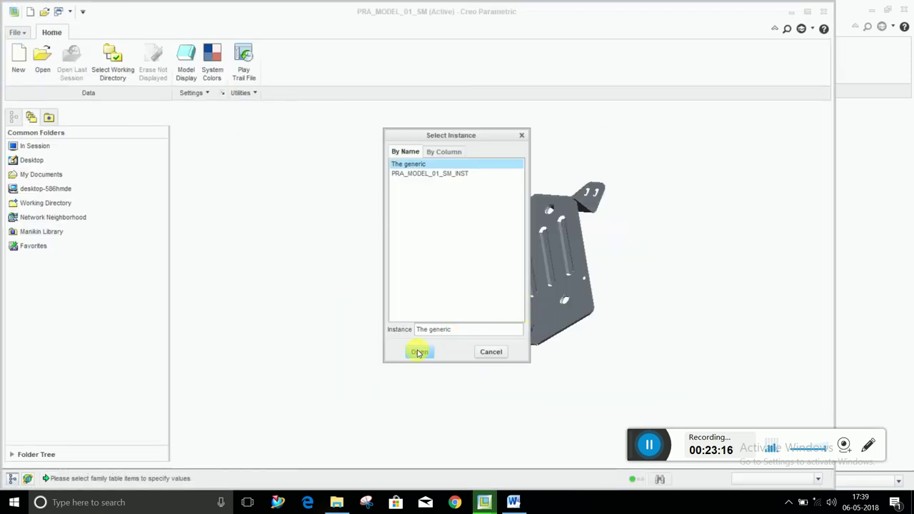
click(419, 351)
mouse_move(498, 308)
middle_down()
mouse_move(523, 265)
mouse_move(543, 320)
mouse_move(608, 262)
mouse_move(645, 200)
mouse_move(612, 271)
mouse_move(541, 322)
middle_up()
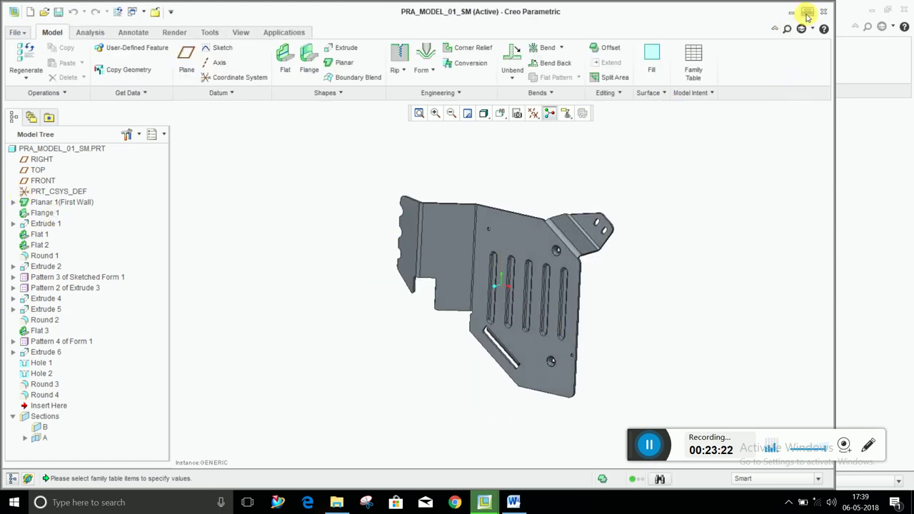
click(807, 13)
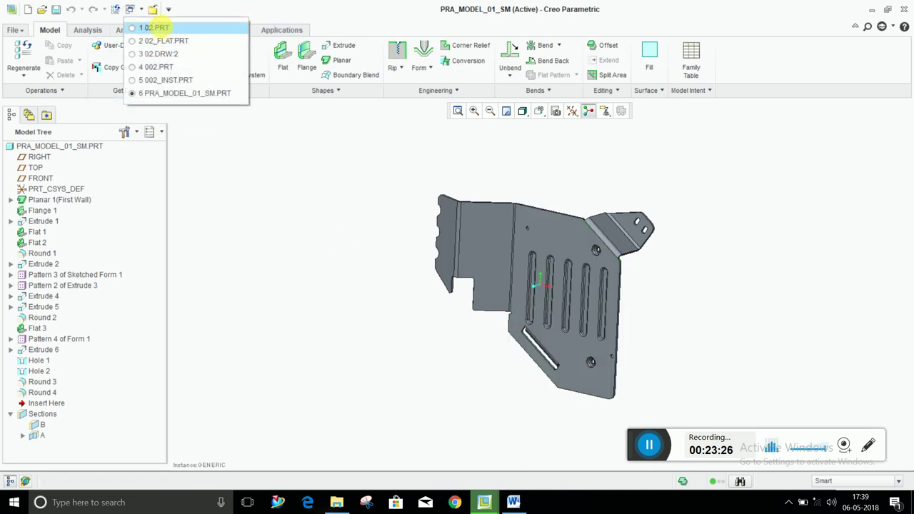
Cycle through 02.PRT and 02_FLAT.PRT, then display drawing 02.DRW at Sheet 2.
click(154, 28)
middle_drag(465, 210, 495, 269)
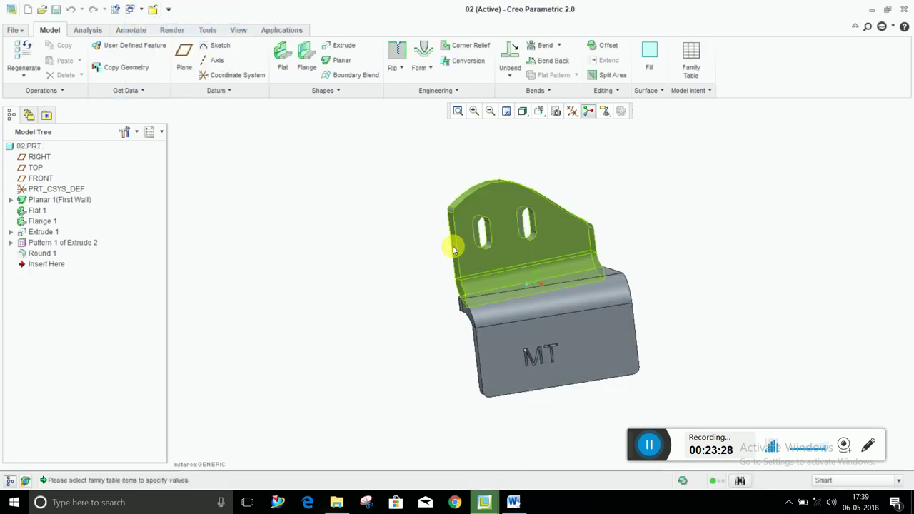
click(130, 9)
click(157, 41)
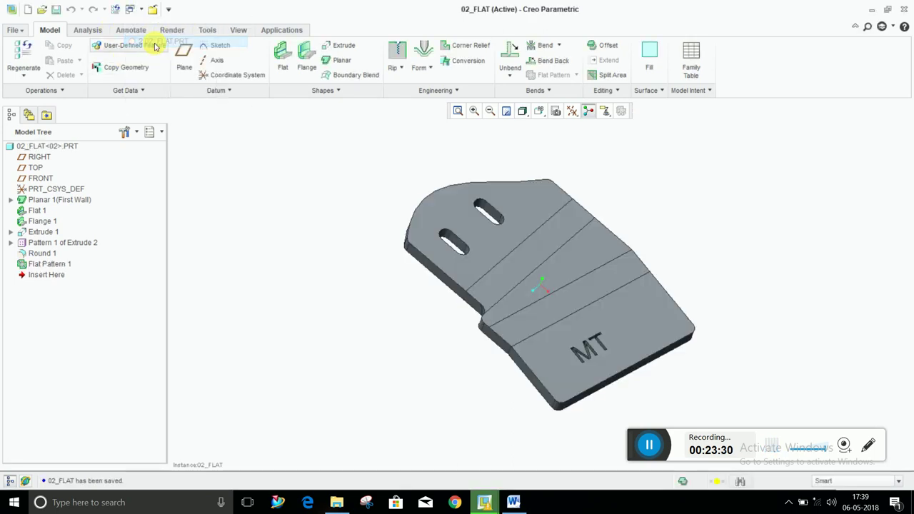
click(140, 9)
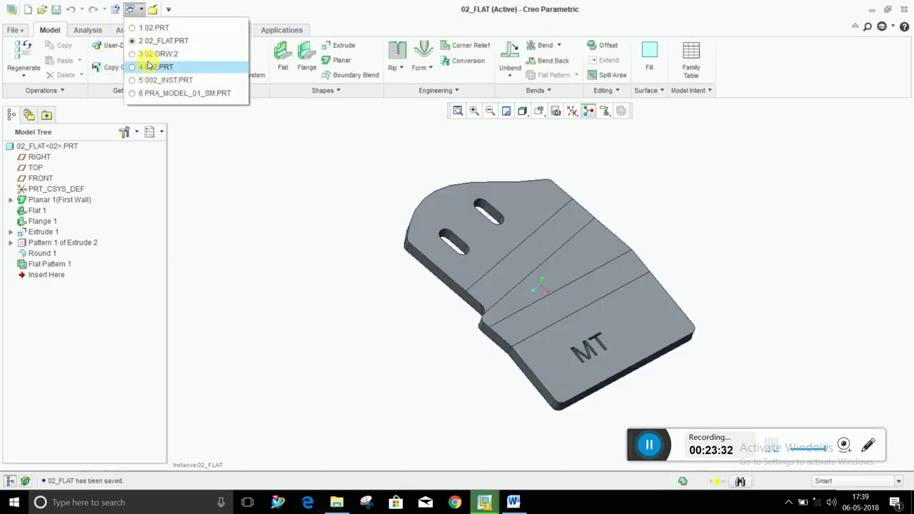
click(153, 54)
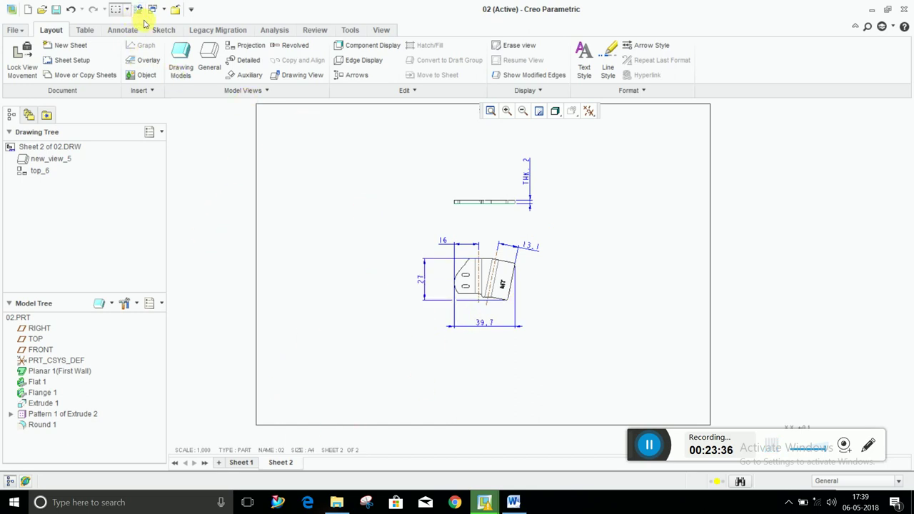
Show drawing 02's Sheet 1 refit to the window, then bring up the Sheet-metal_Doc Word file.
mouse_move(639, 446)
mouse_down()
mouse_move(642, 397)
mouse_move(643, 431)
mouse_up()
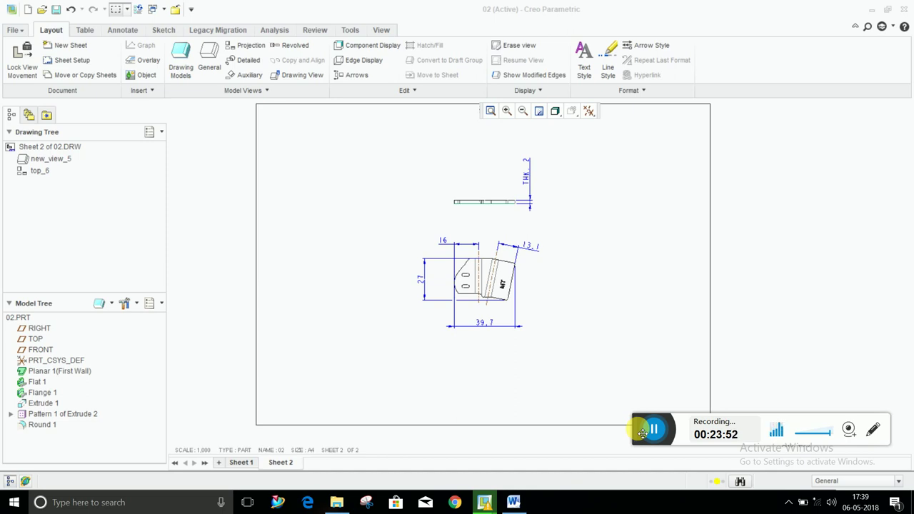
drag(643, 433, 642, 436)
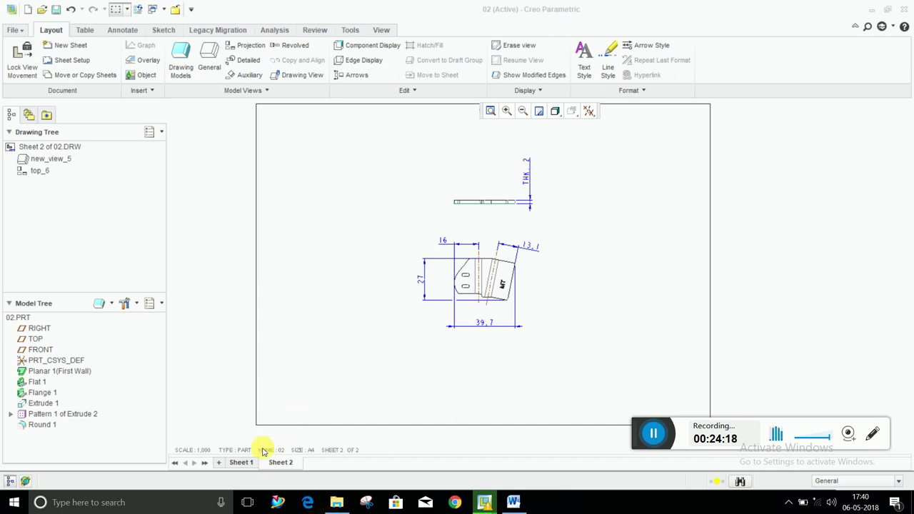
click(241, 463)
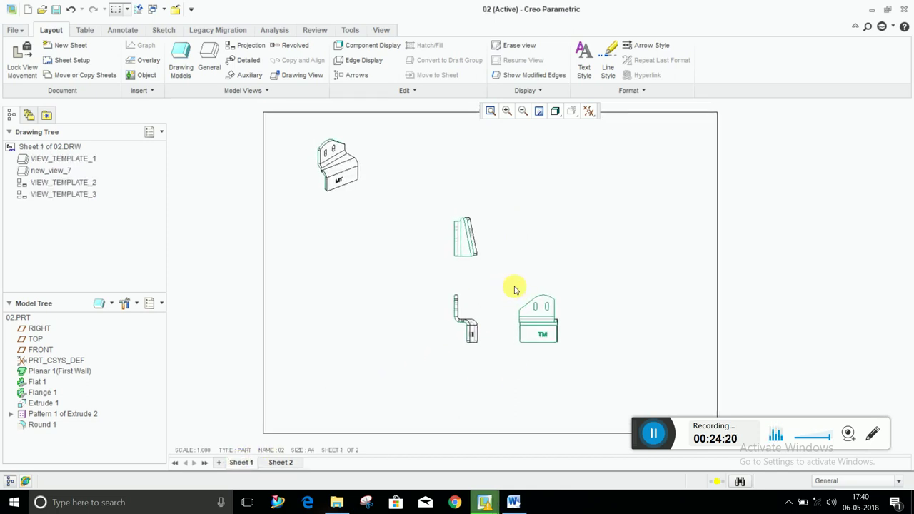
click(491, 111)
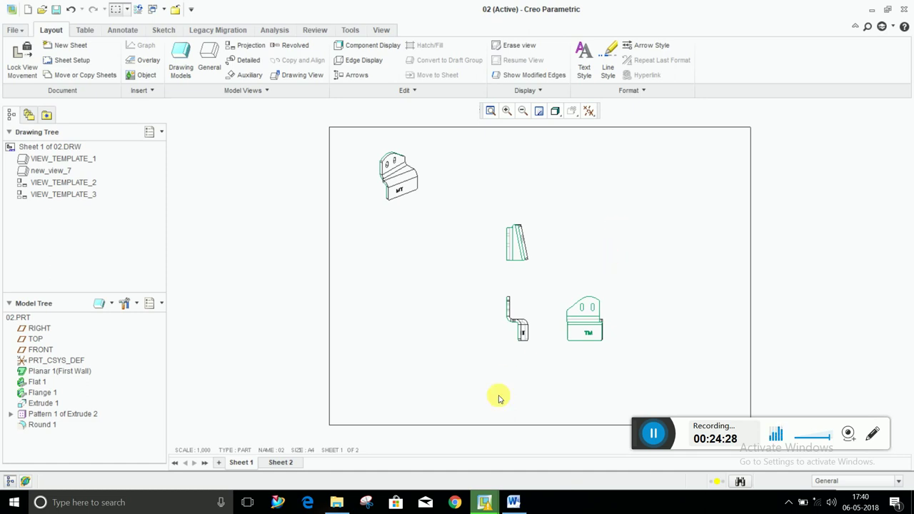
click(514, 502)
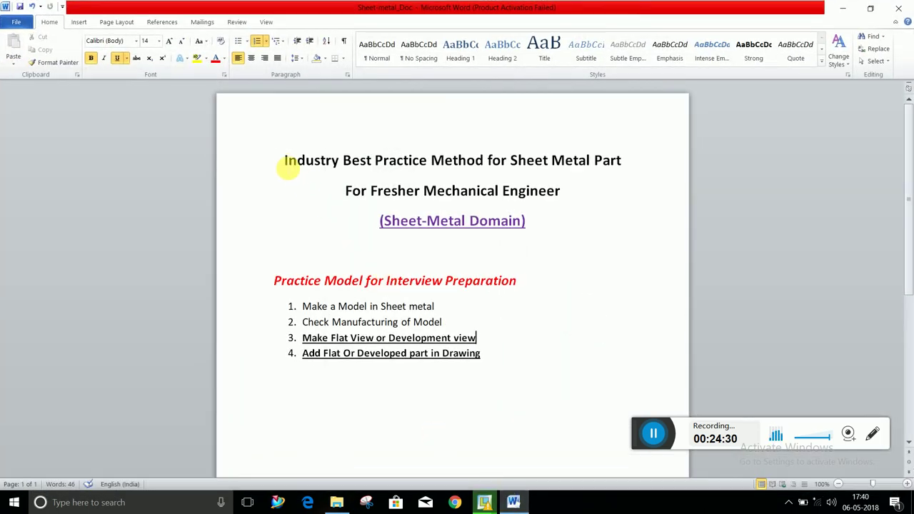
mouse_move(304, 307)
mouse_down()
mouse_move(458, 341)
mouse_move(488, 359)
mouse_up()
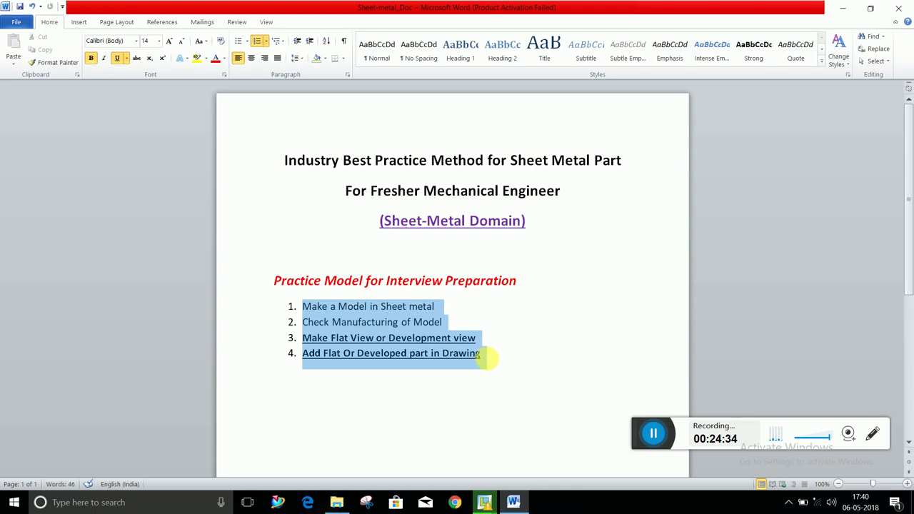
click(436, 352)
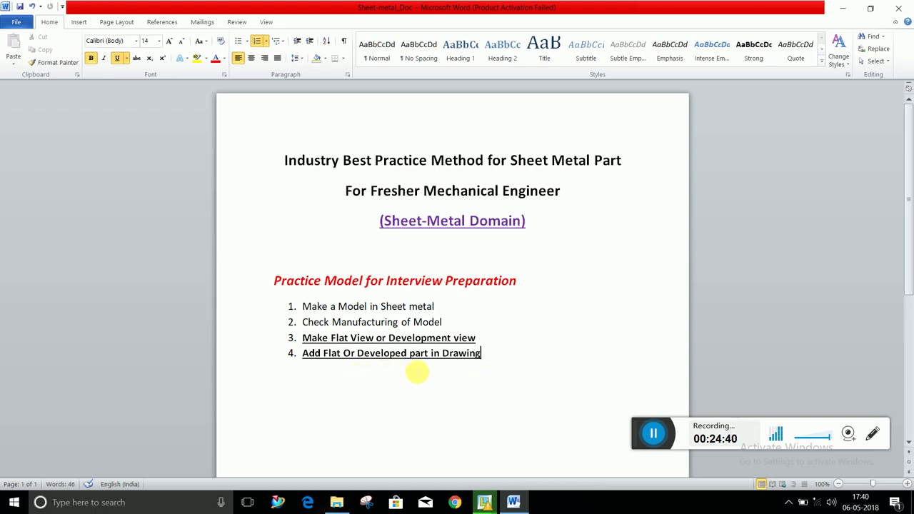
drag(303, 338, 469, 391)
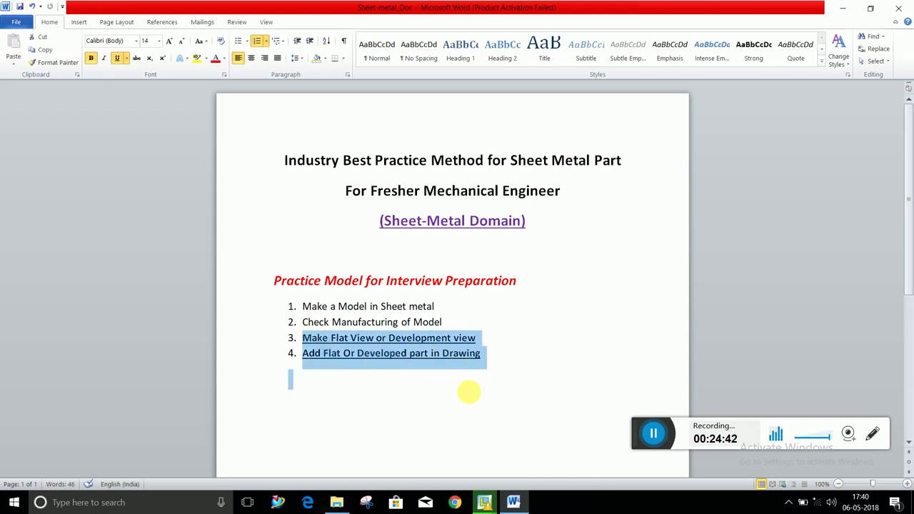
click(464, 390)
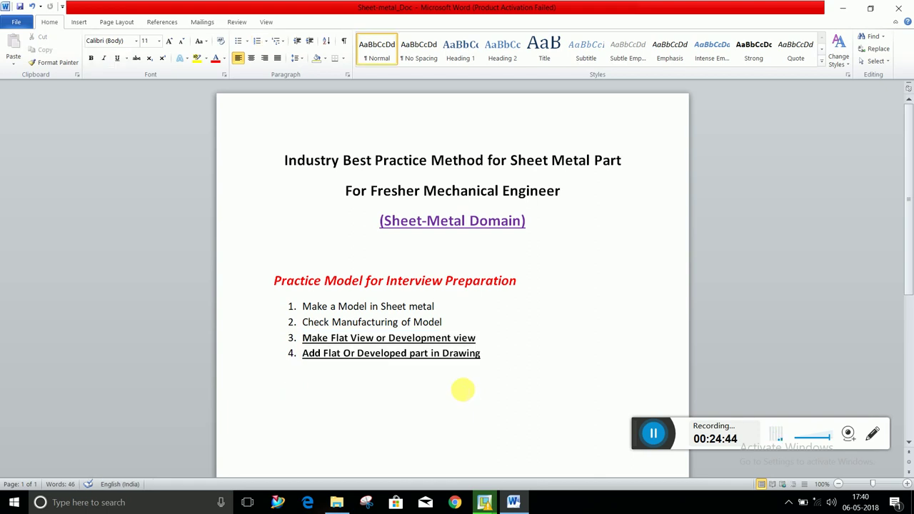
drag(645, 447, 638, 444)
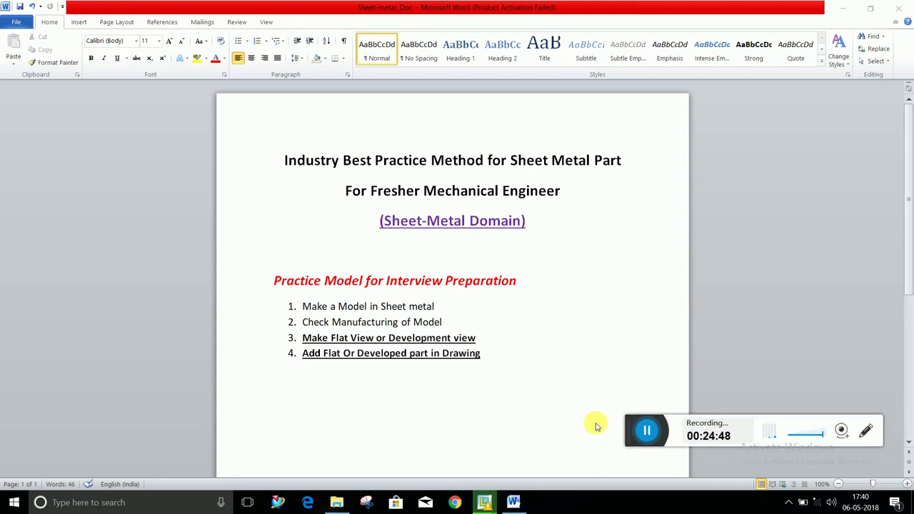